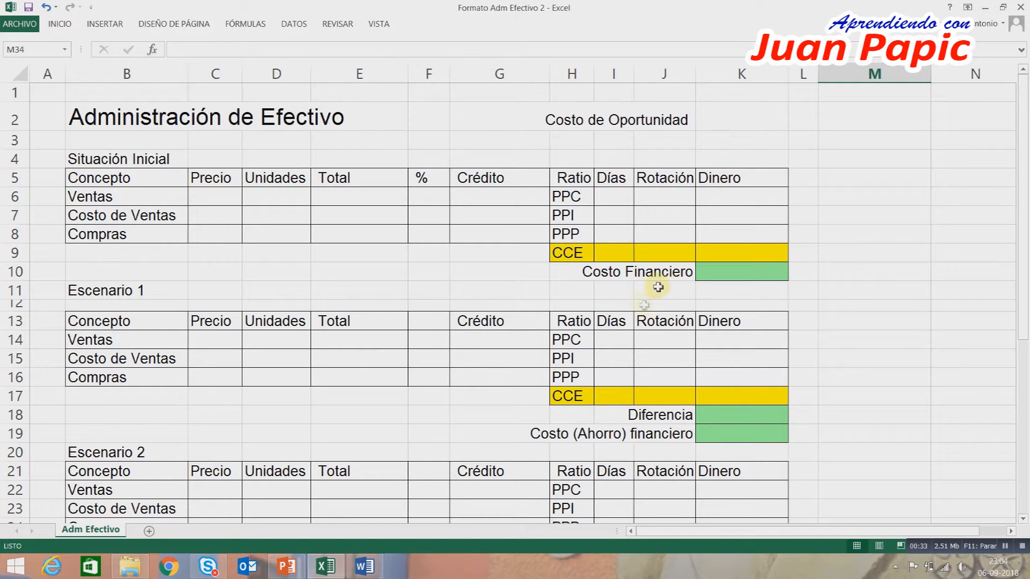
- Review the statement of exercise 1 in the Word guide and return to the Excel workbook
left_click(375, 567)
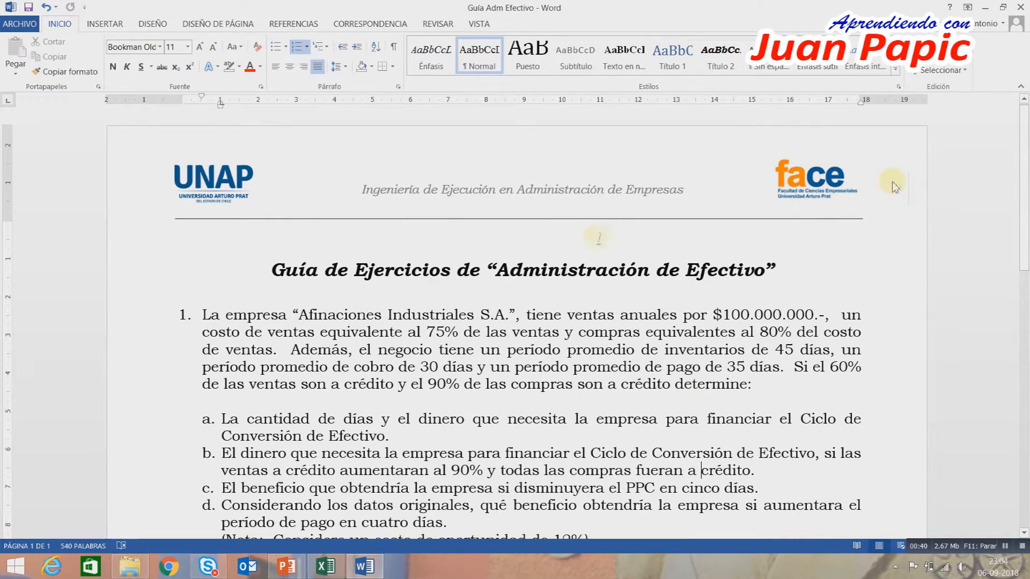
left_click_drag(1025, 185, 1026, 228)
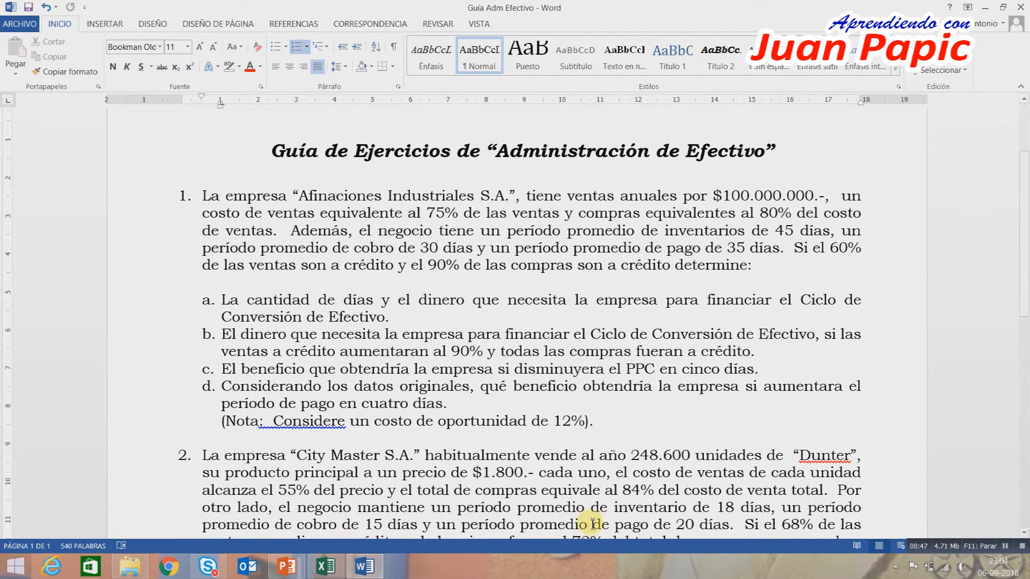
left_click(326, 566)
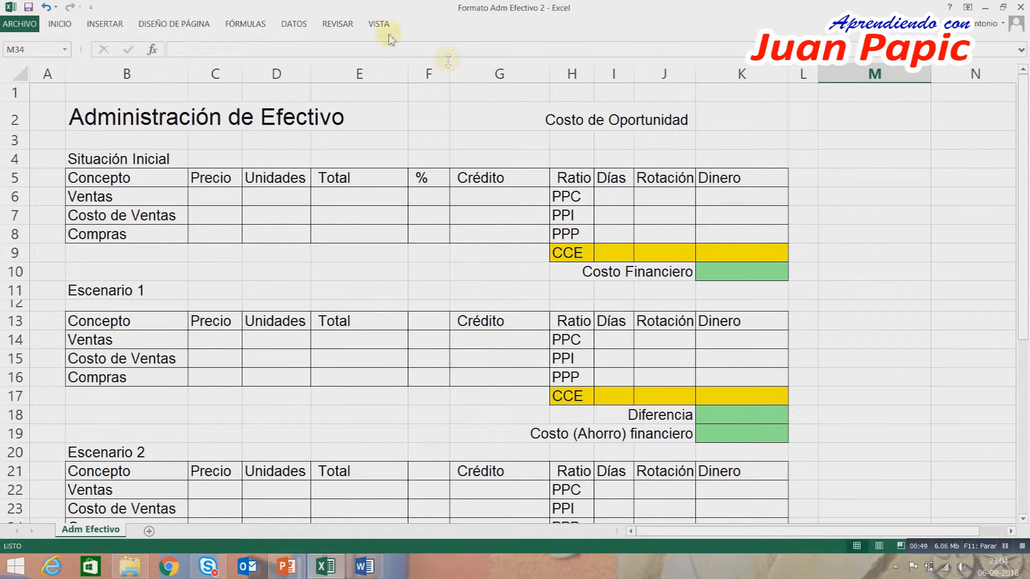
- Switch to the Word guide and highlight exercise 1's opening phrase, through the annual sales of $100.000.000, in yellow
left_click(360, 569)
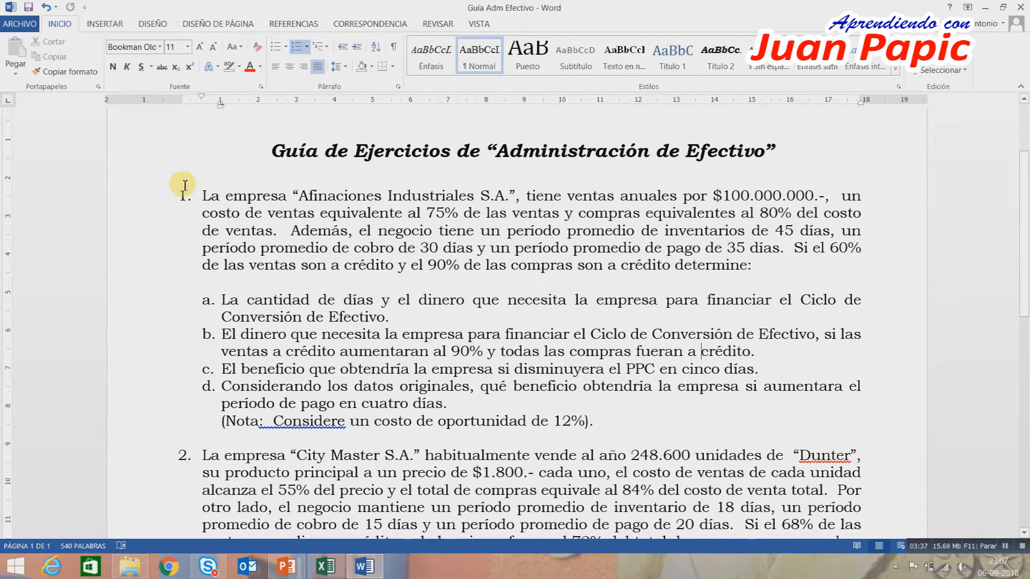
left_click_drag(203, 194, 831, 202)
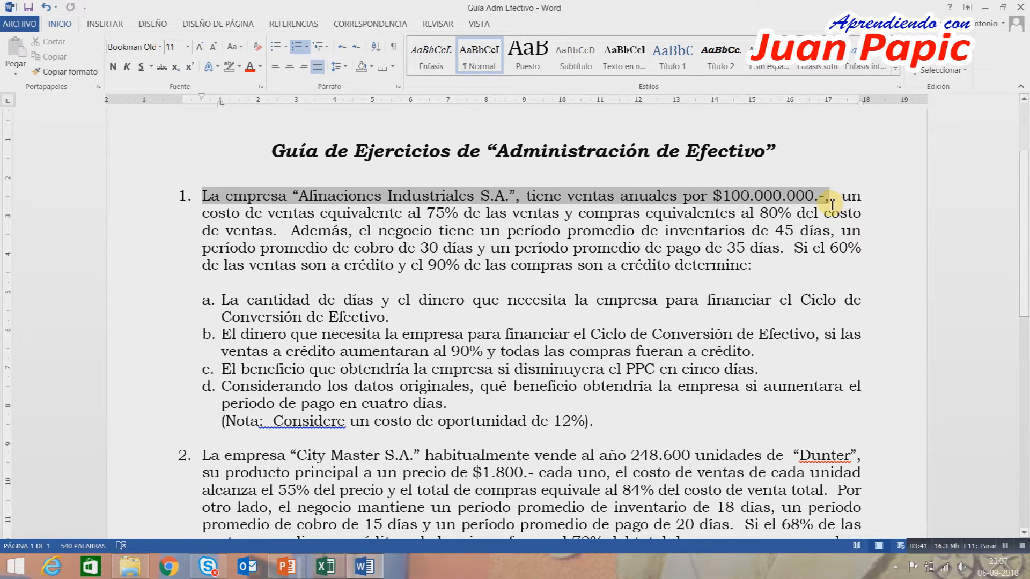
left_click(240, 66)
left_click(231, 89)
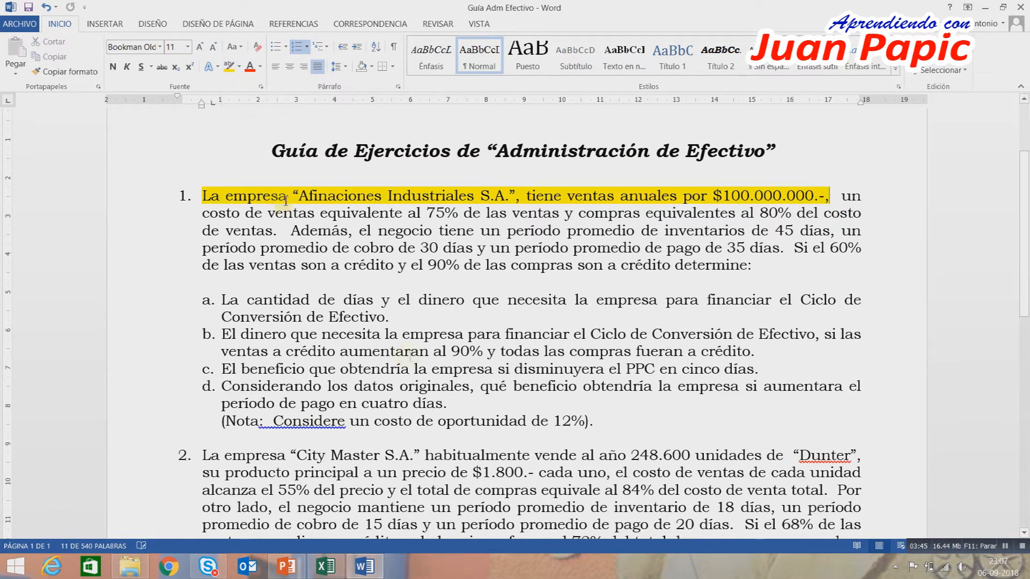
- Switch to Excel and enter 100000000 as the Ventas total in cell E6 of Situación Inicial
left_click(325, 567)
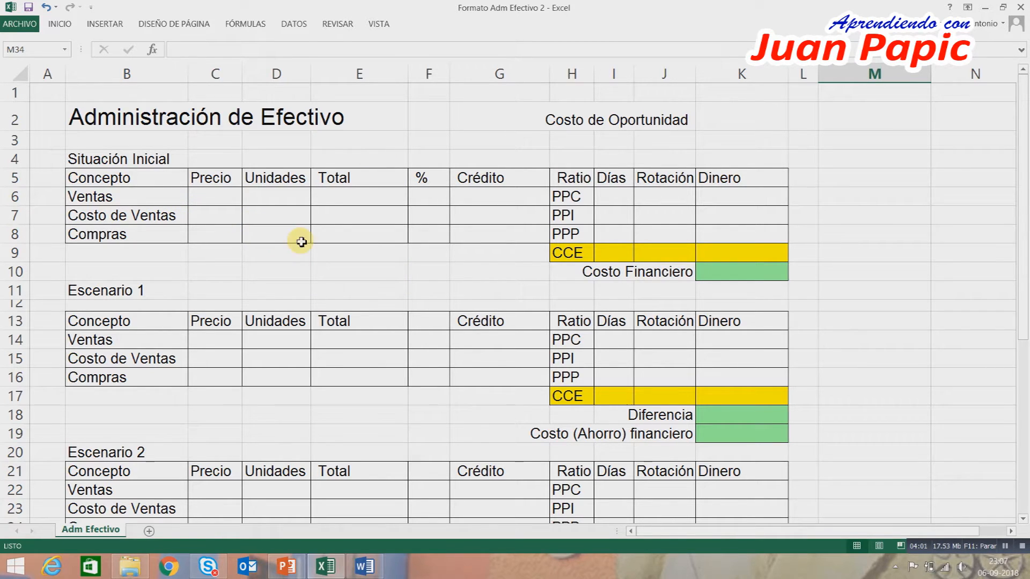
left_click(361, 201)
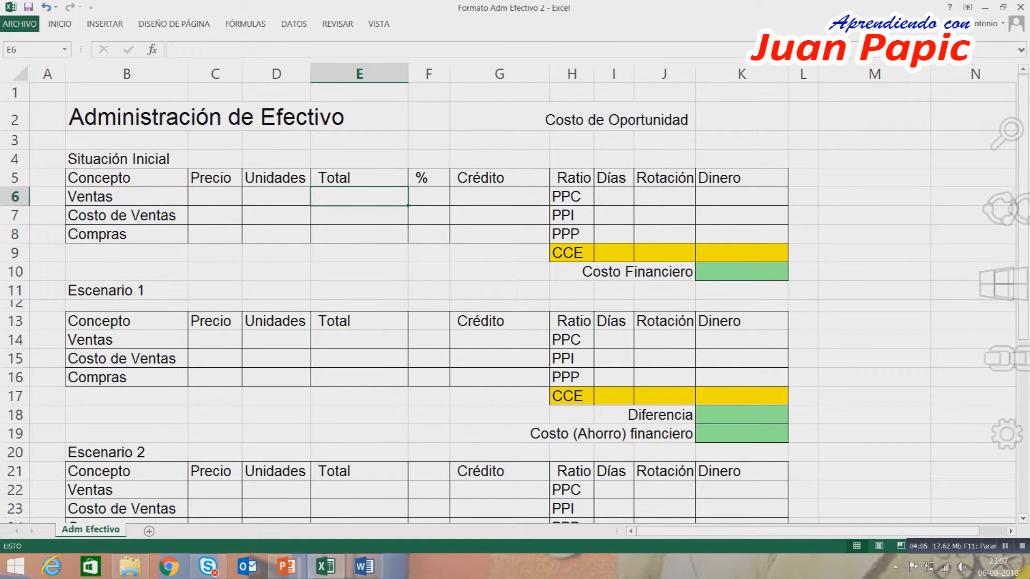
type("100000000")
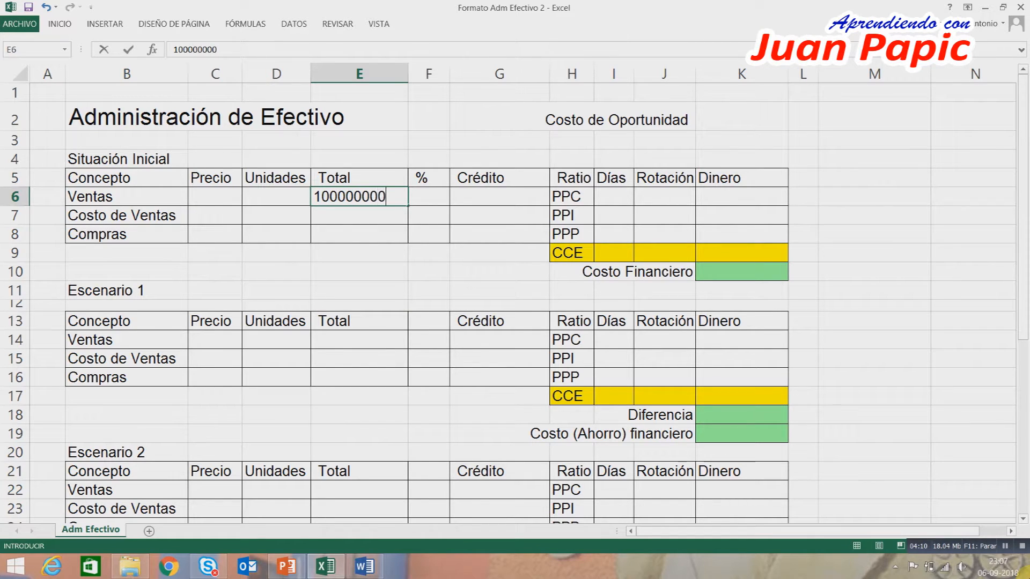
key("Return")
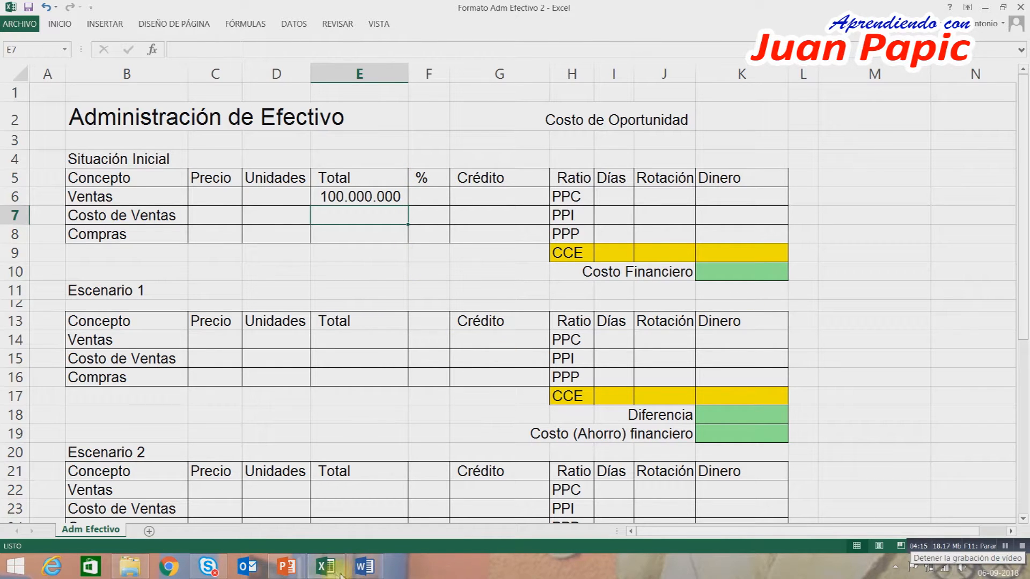
- Switch to the Word guide and highlight the phrase giving the cost of sales as 75% of sales in yellow
left_click(363, 568)
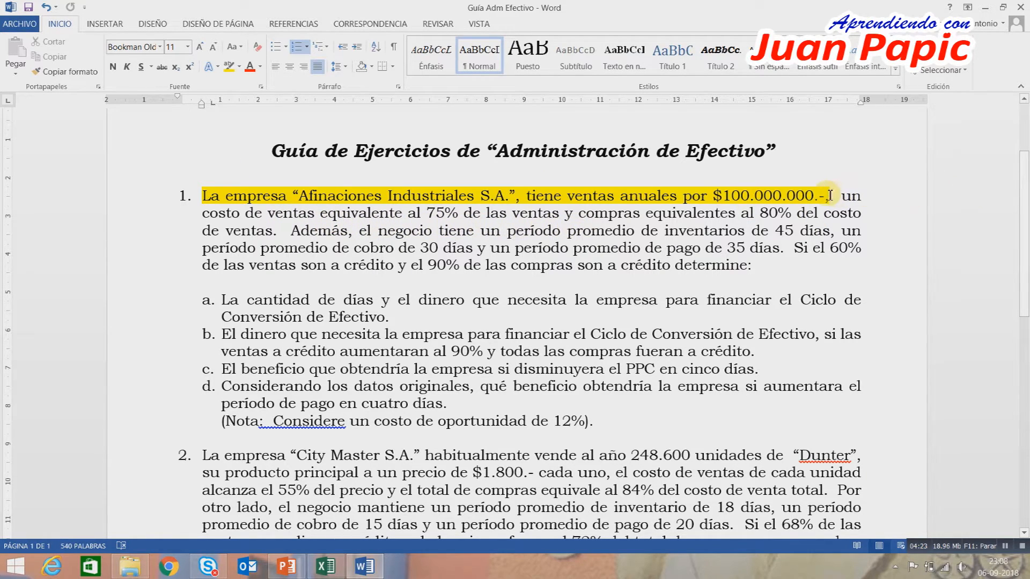
left_click_drag(828, 195, 551, 218)
left_click(229, 66)
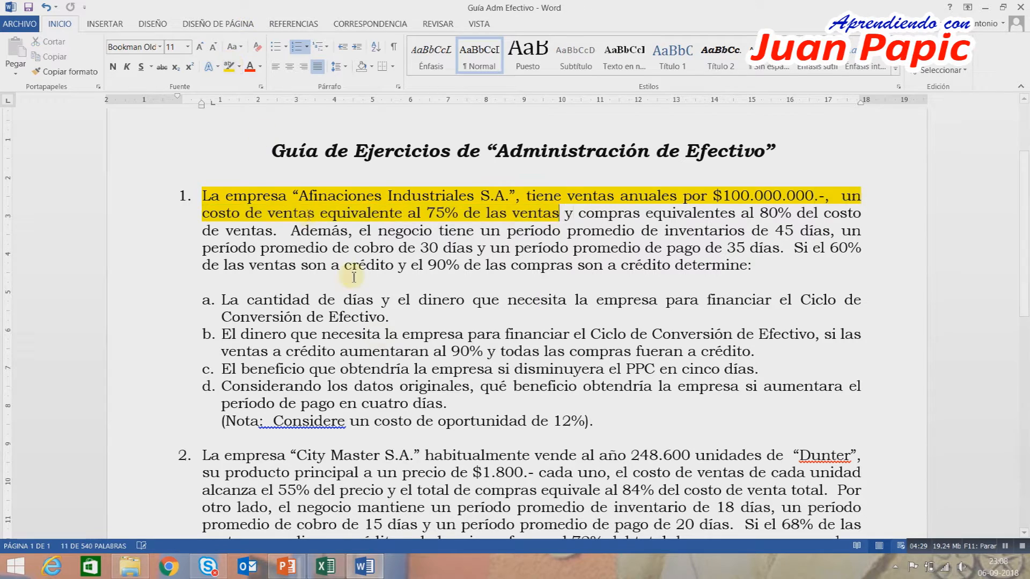
- Switch to Excel and calculate the Costo de Ventas total in E7 with =redondear(E6*0,75;0)
left_click(325, 566)
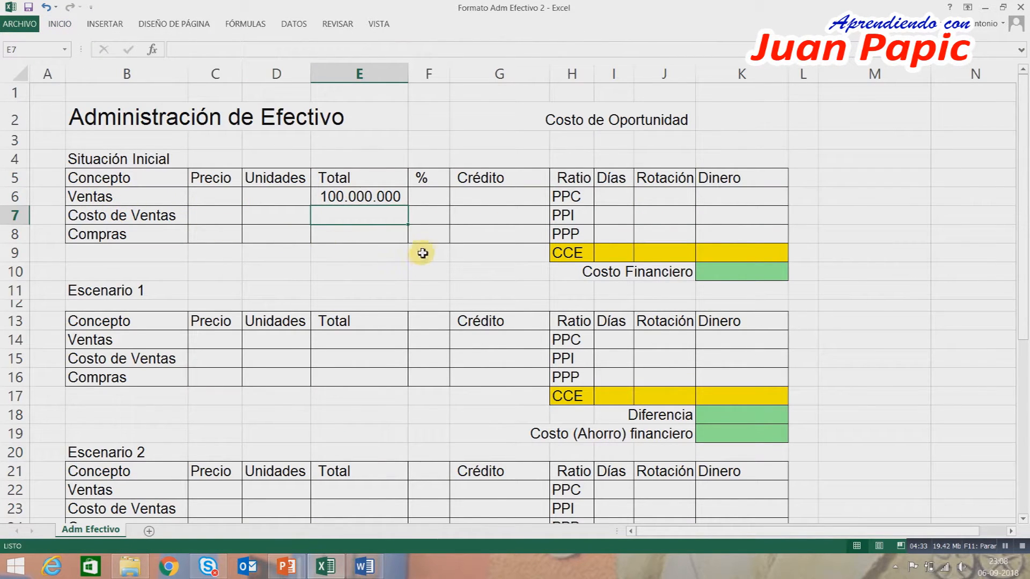
type("=")
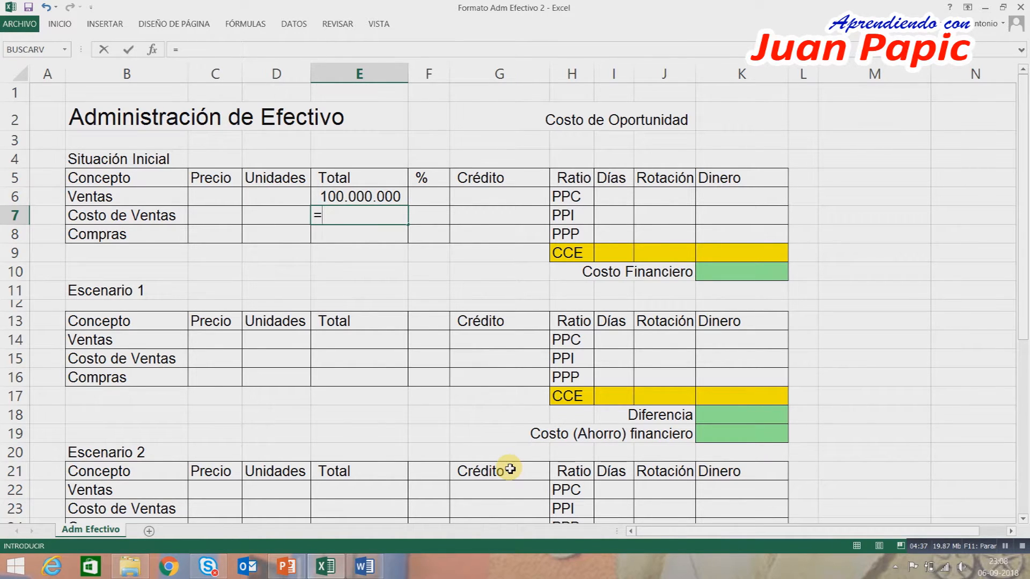
type("redon")
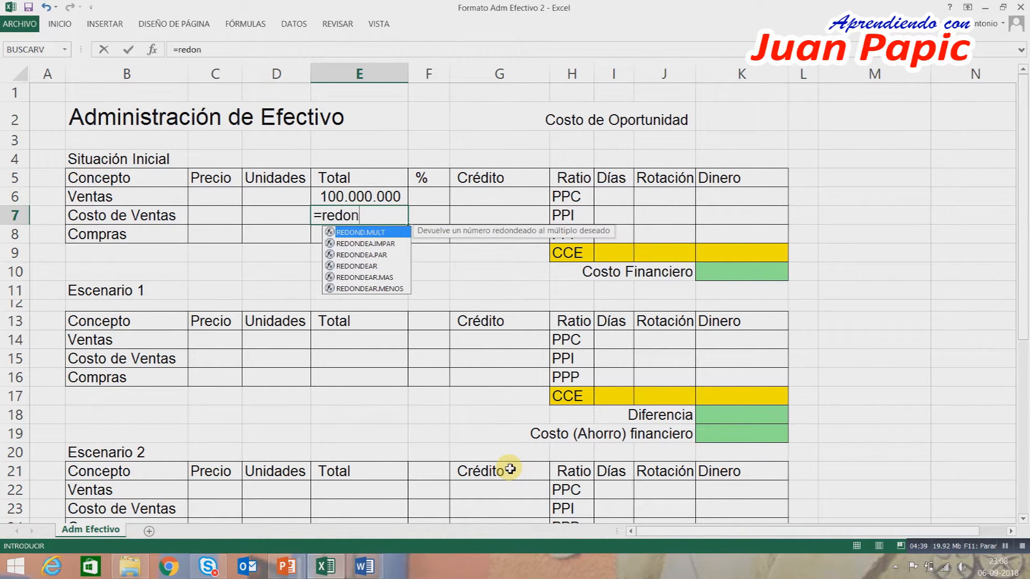
type("dear")
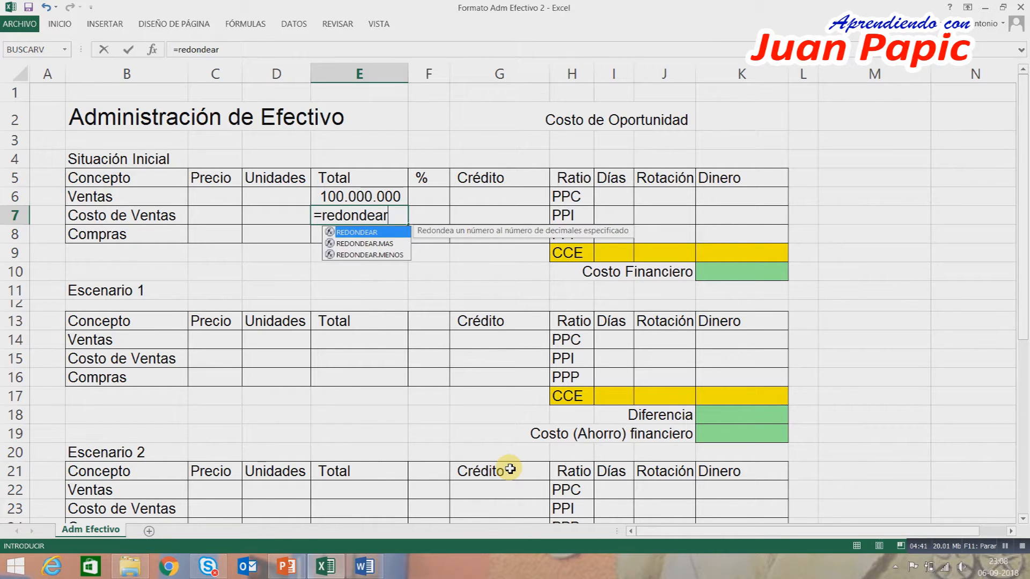
type("(")
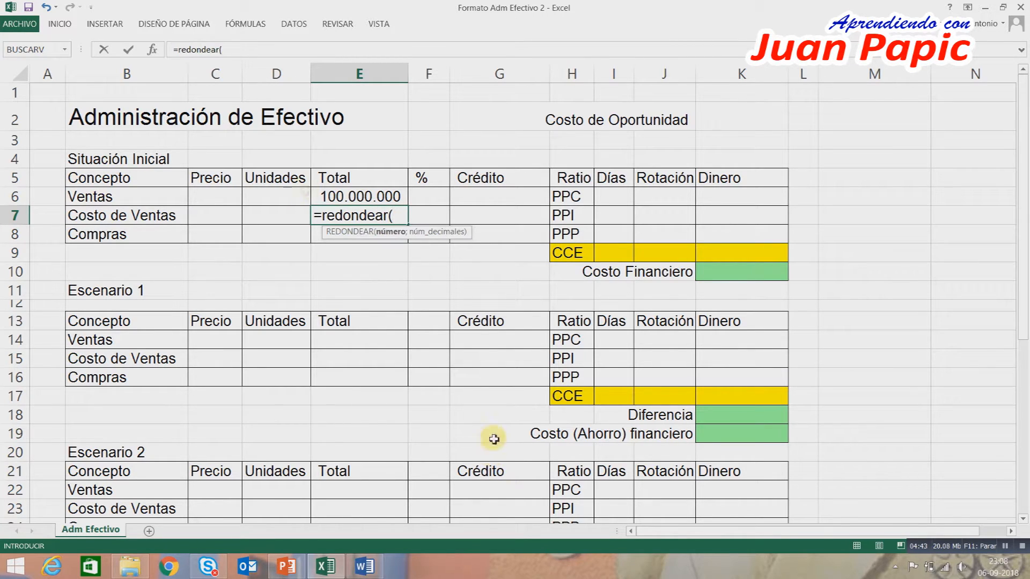
left_click(370, 199)
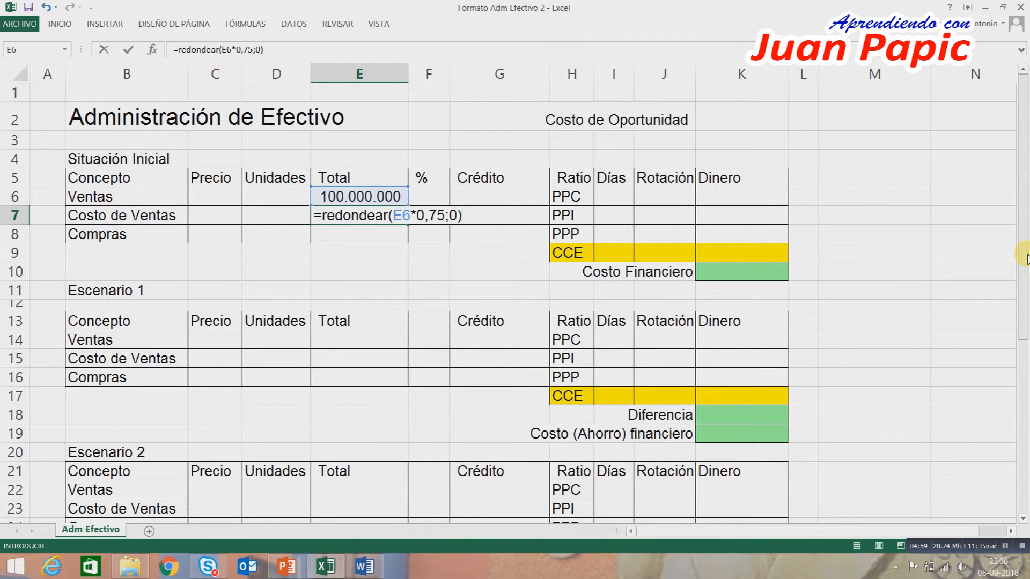
key("Return")
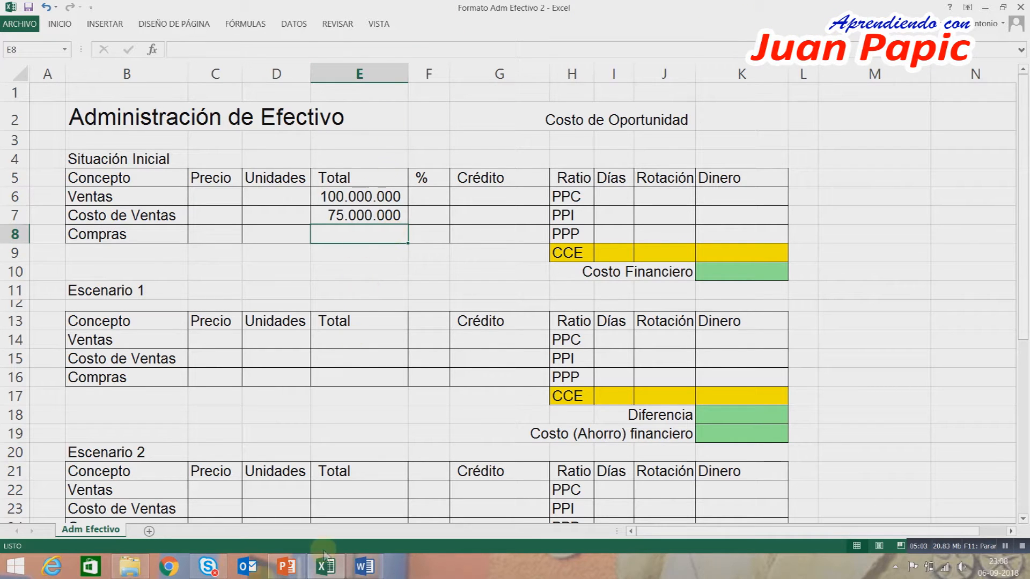
- Switch to the Word guide and highlight the phrase giving purchases as 80% of the cost of sales in yellow
left_click(364, 566)
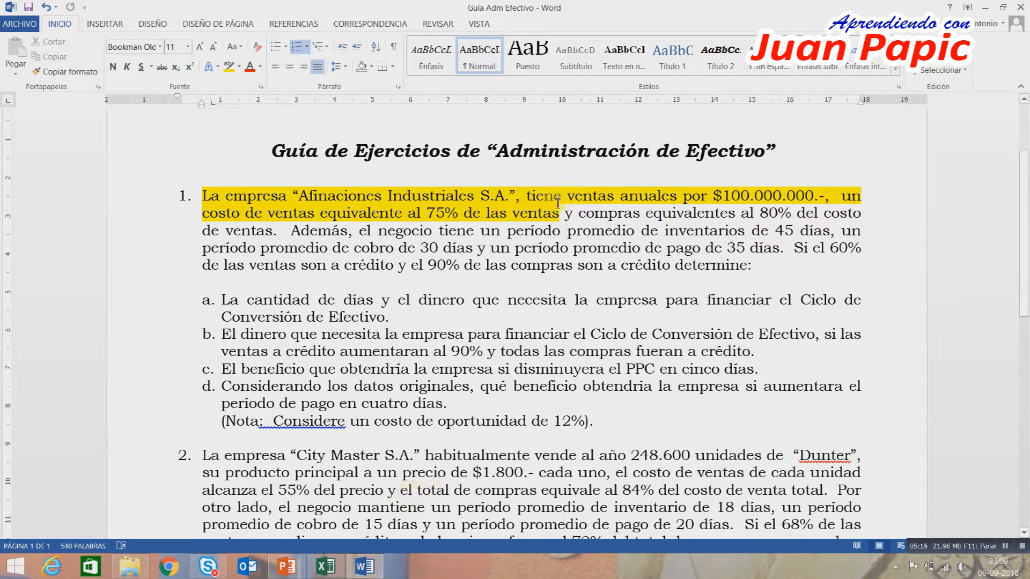
left_click_drag(555, 204, 283, 232)
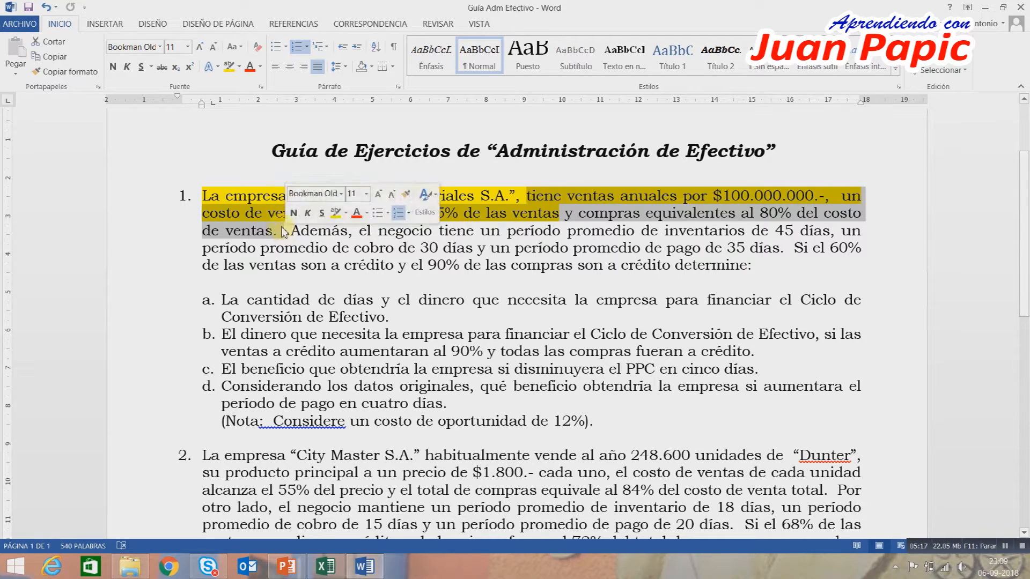
left_click(227, 67)
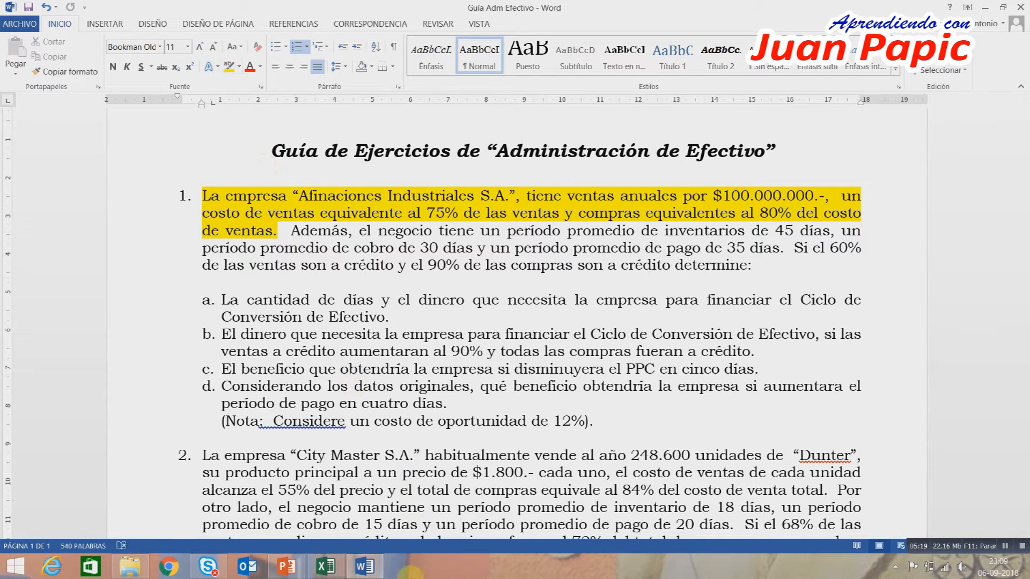
- Switch to Excel and calculate the Compras total in E8 with =redondear(E7*0,8;0)
left_click(335, 573)
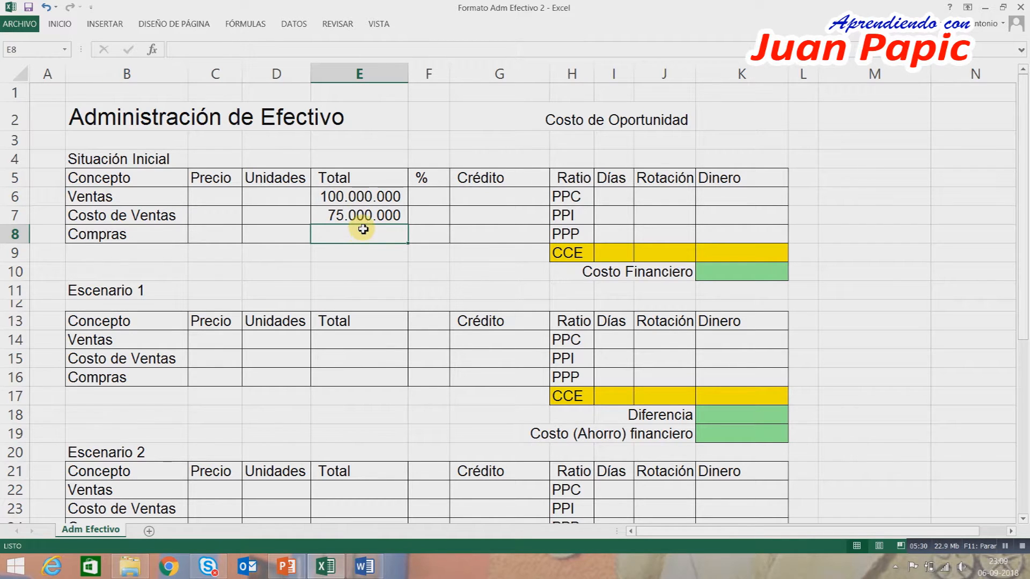
type("=")
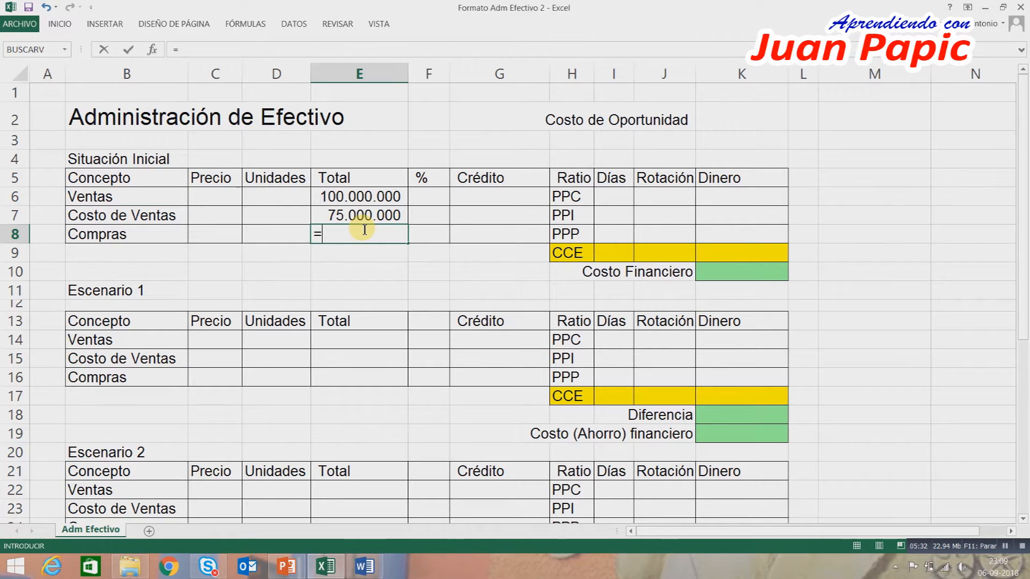
type("redondear(")
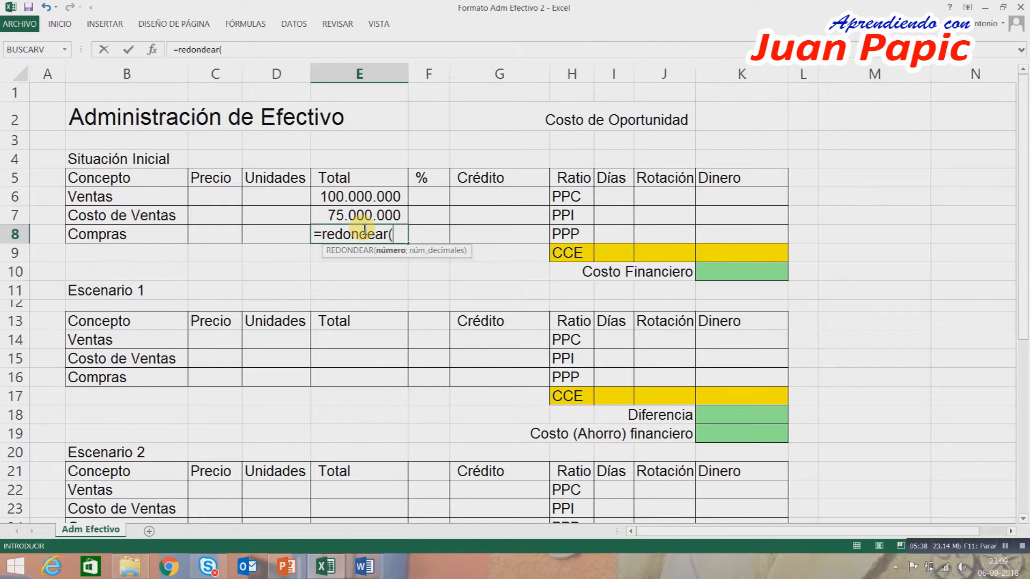
left_click(370, 217)
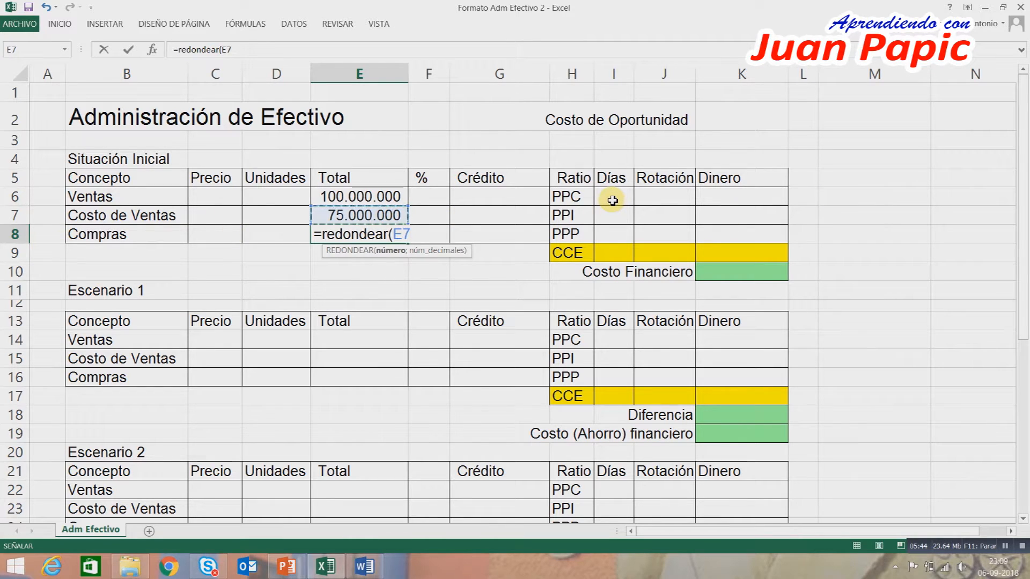
type("*")
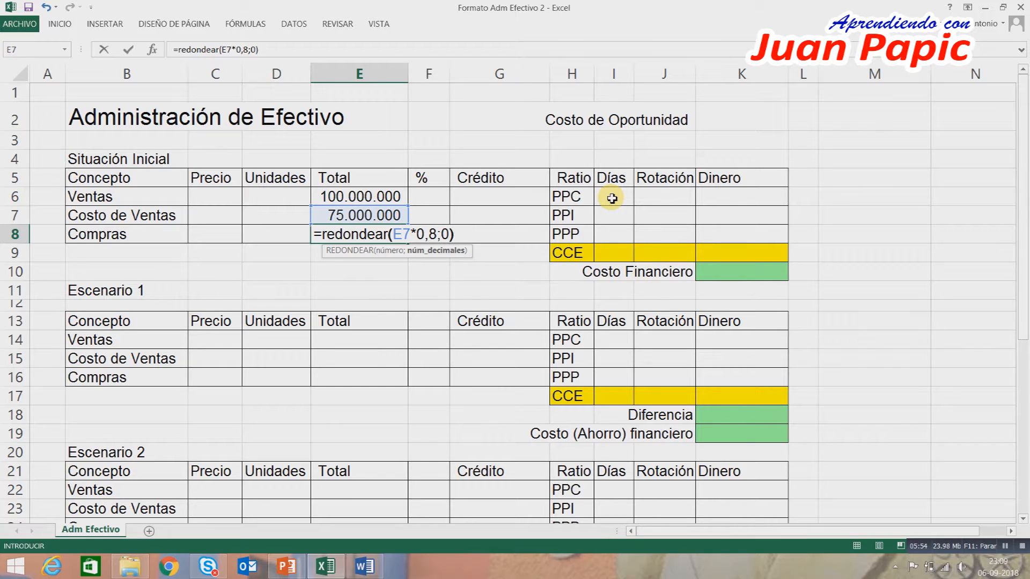
key("Return")
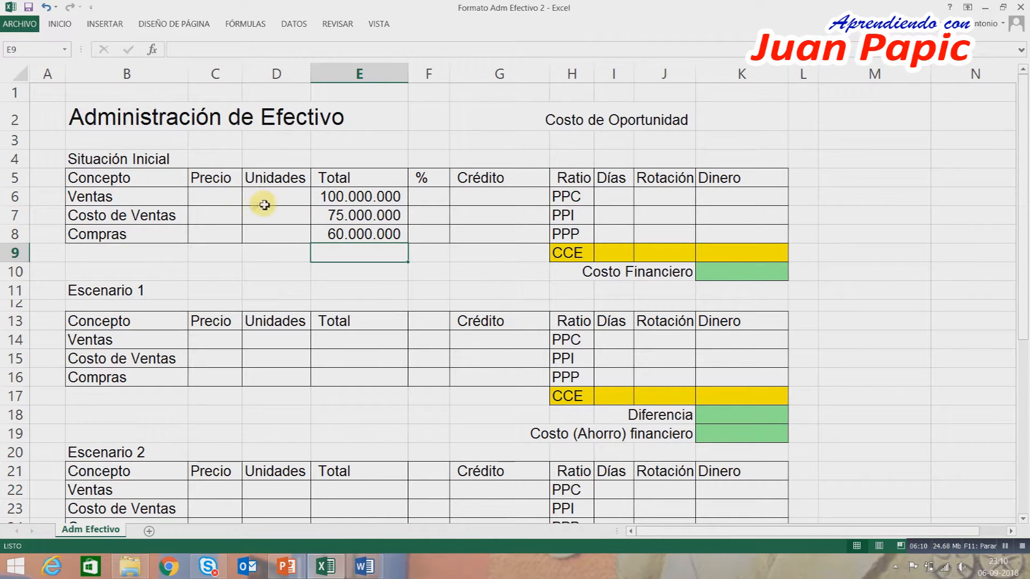
left_click(219, 201)
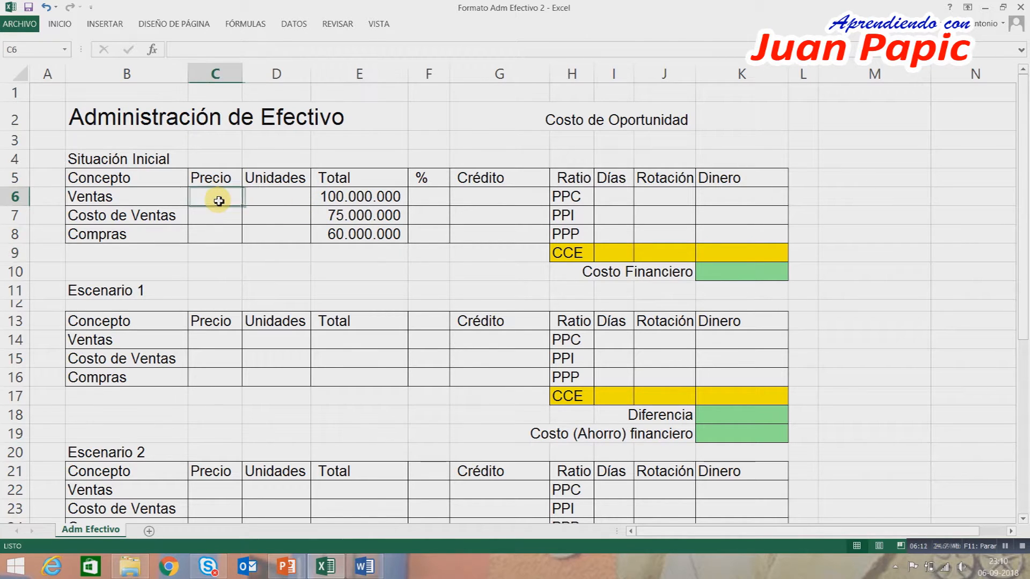
left_click(269, 196)
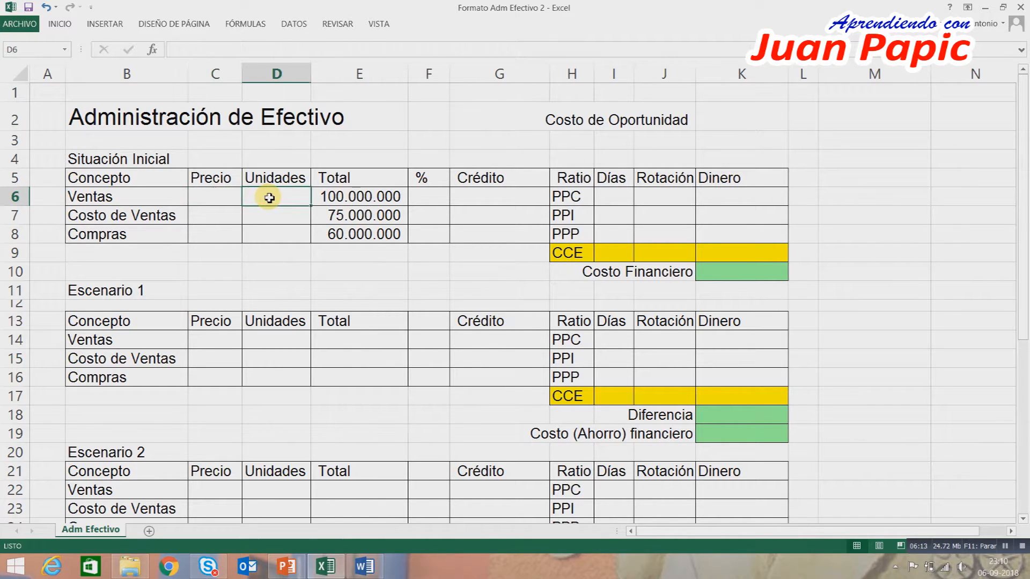
left_click(361, 197)
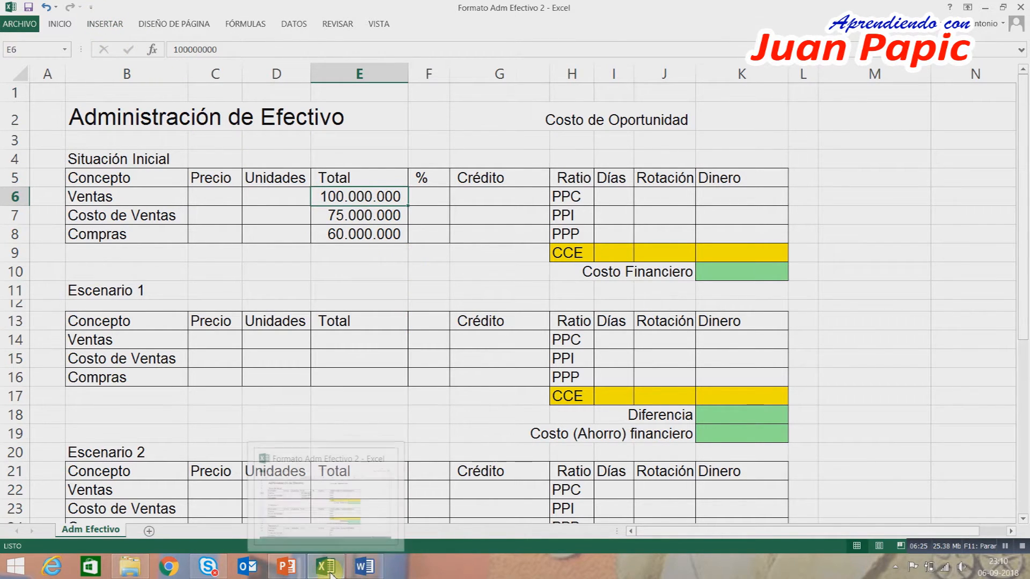
- Check the average inventory period in the Word guide, and enter 45 as the PPI days in I7 of the Excel sheet
left_click(365, 567)
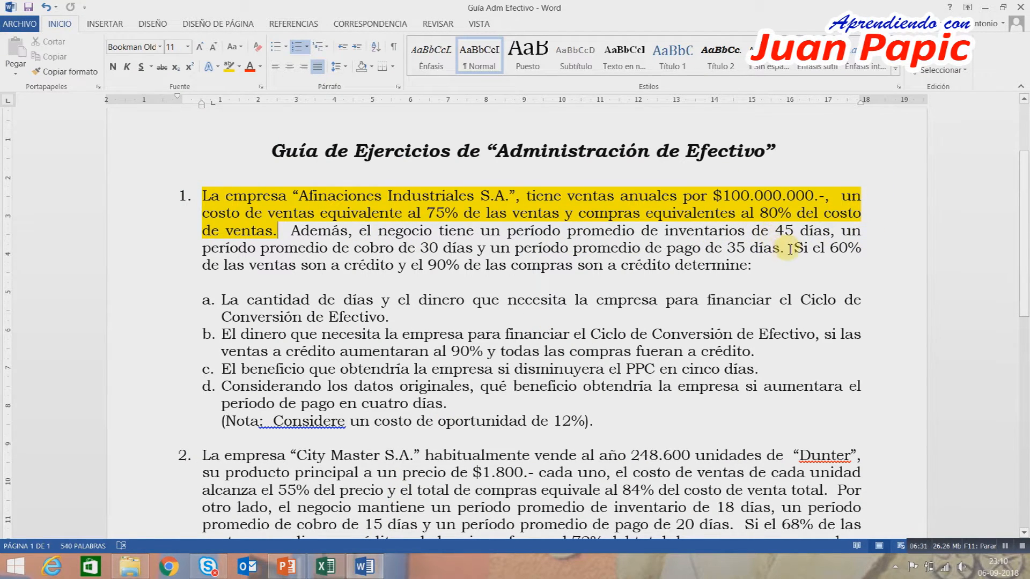
left_click(326, 566)
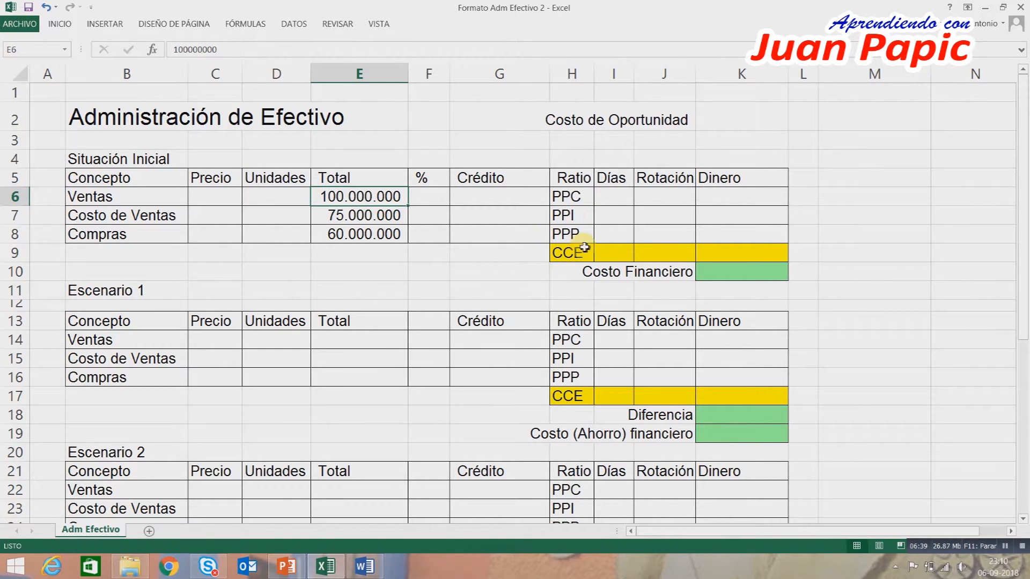
left_click(610, 218)
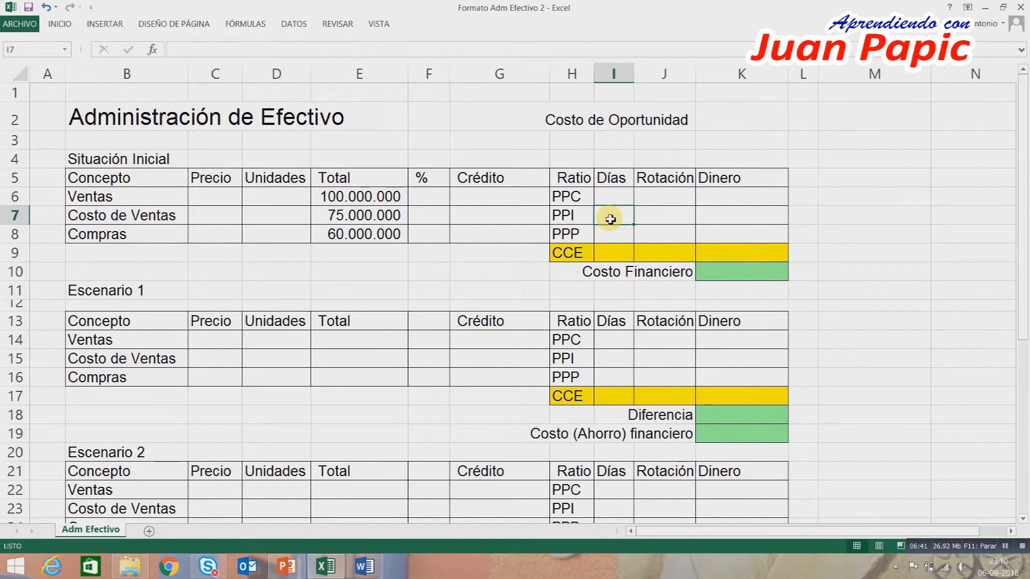
type("45")
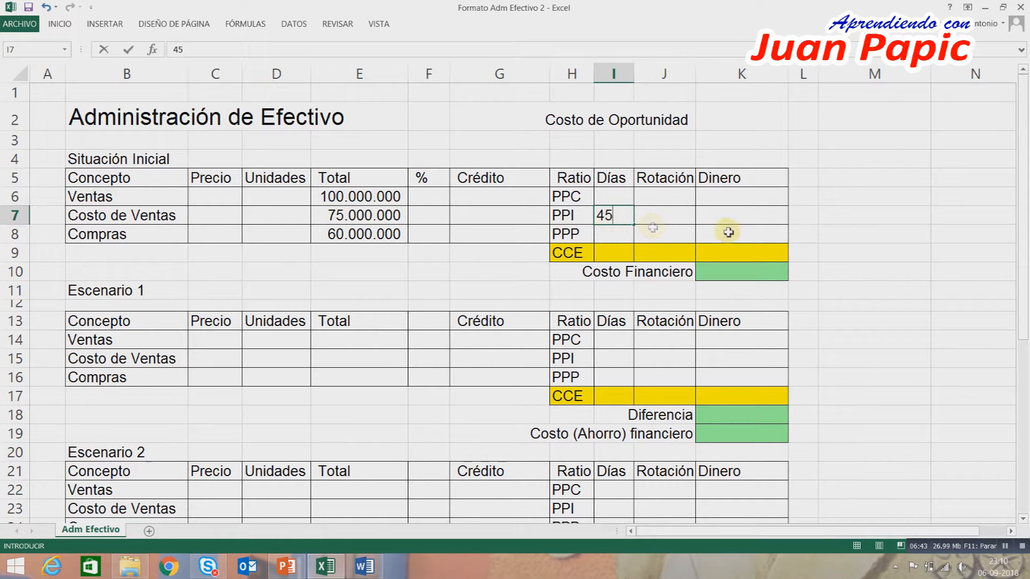
left_click(850, 230)
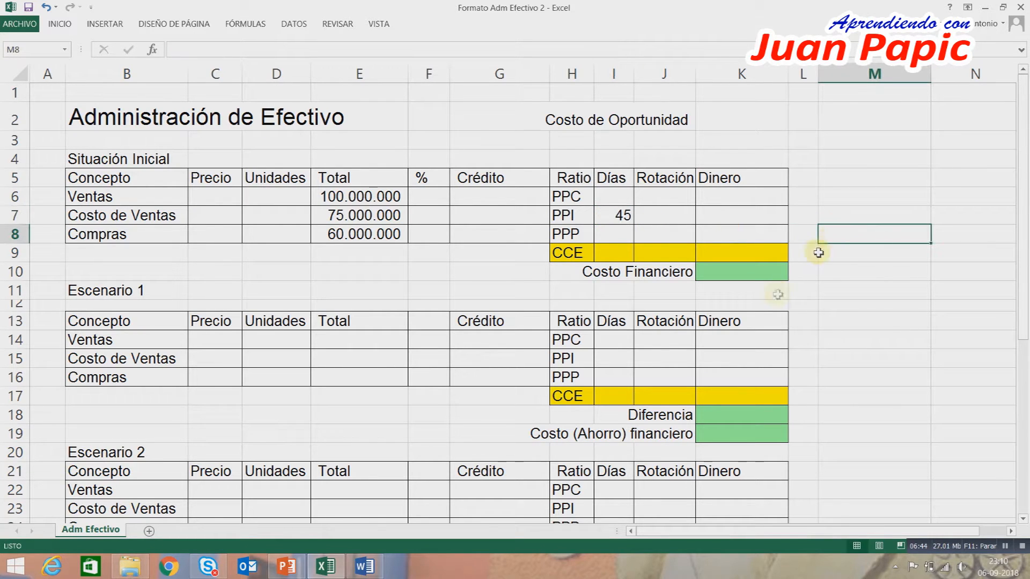
- Check the average collection period in the Word guide, and enter 30 as the PPC days in I6 of the Excel sheet
left_click(365, 566)
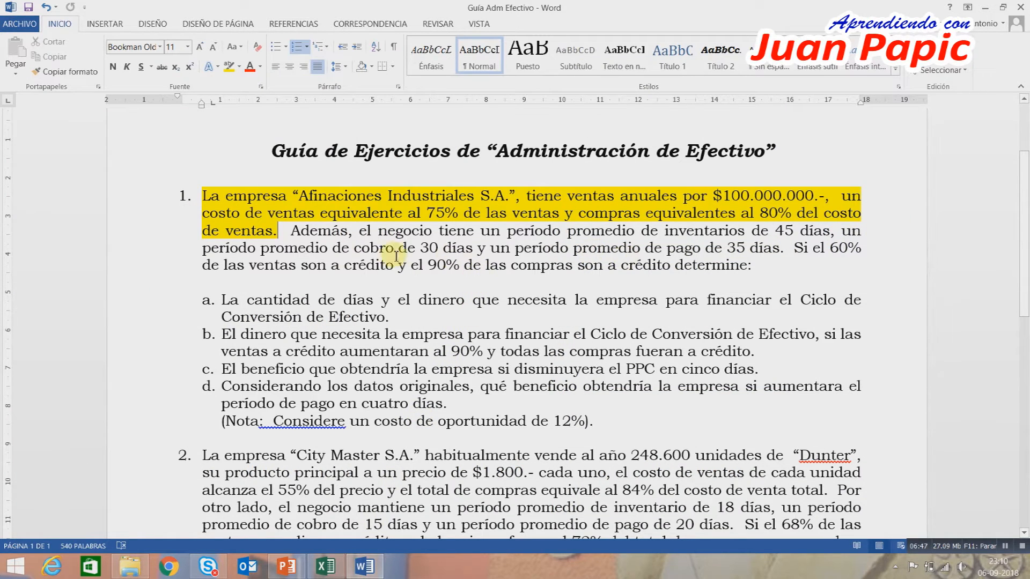
left_click(323, 567)
left_click(617, 198)
type("30")
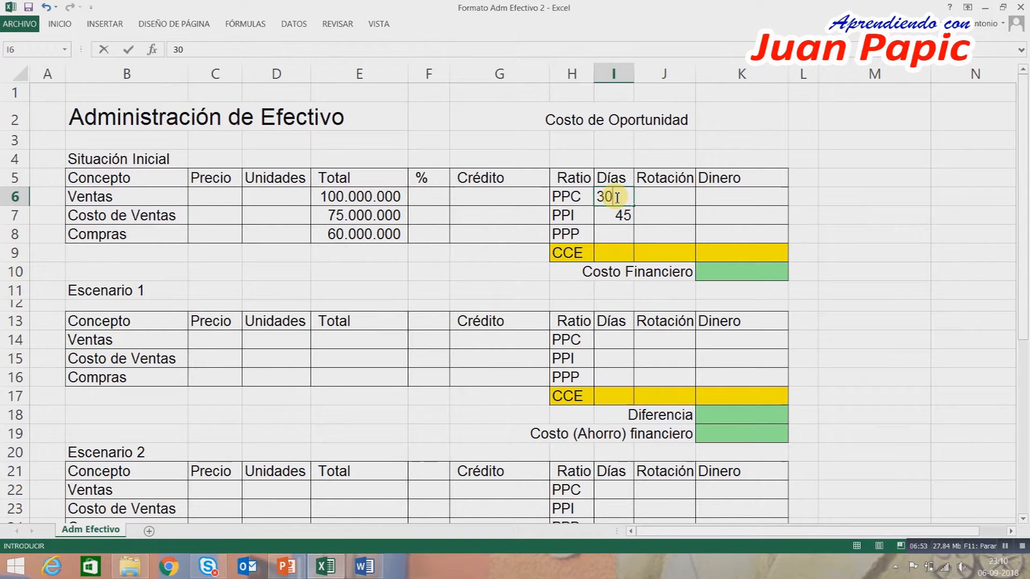
key("Return")
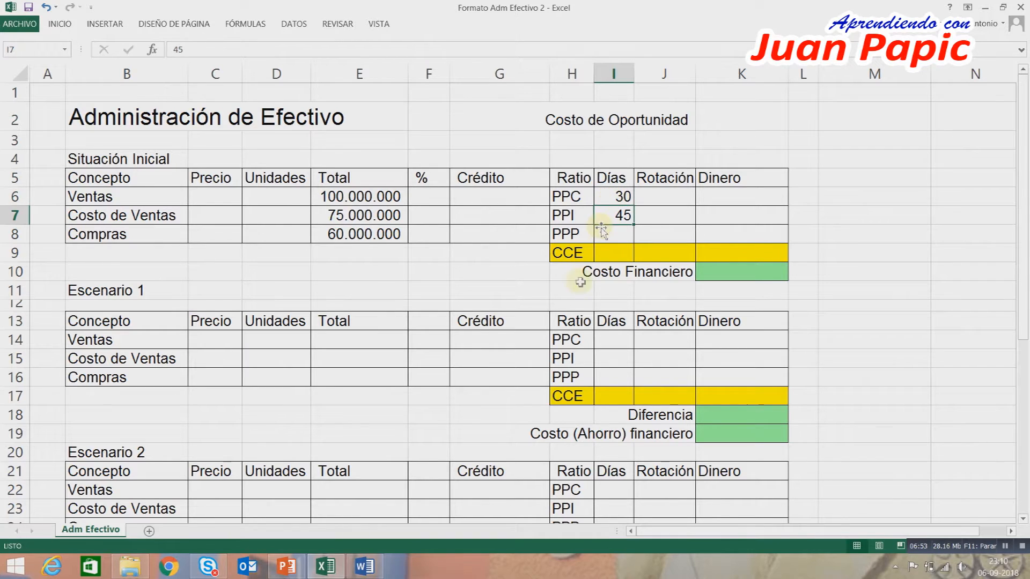
- Highlight the sentence with the three average periods in yellow in the Word guide, and enter 35 as the PPP days in I8 in Excel
left_click(353, 568)
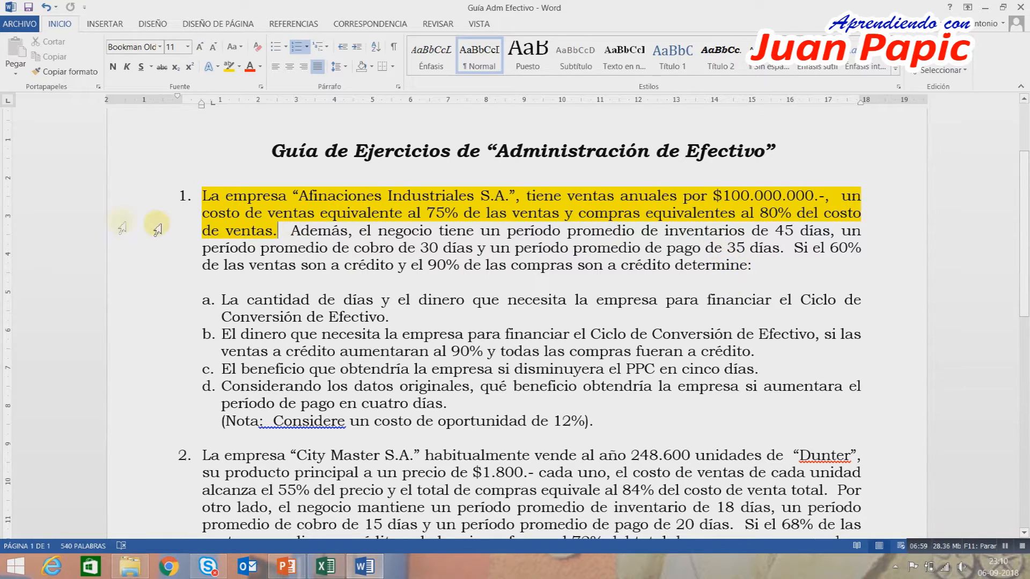
left_click_drag(276, 232, 799, 248)
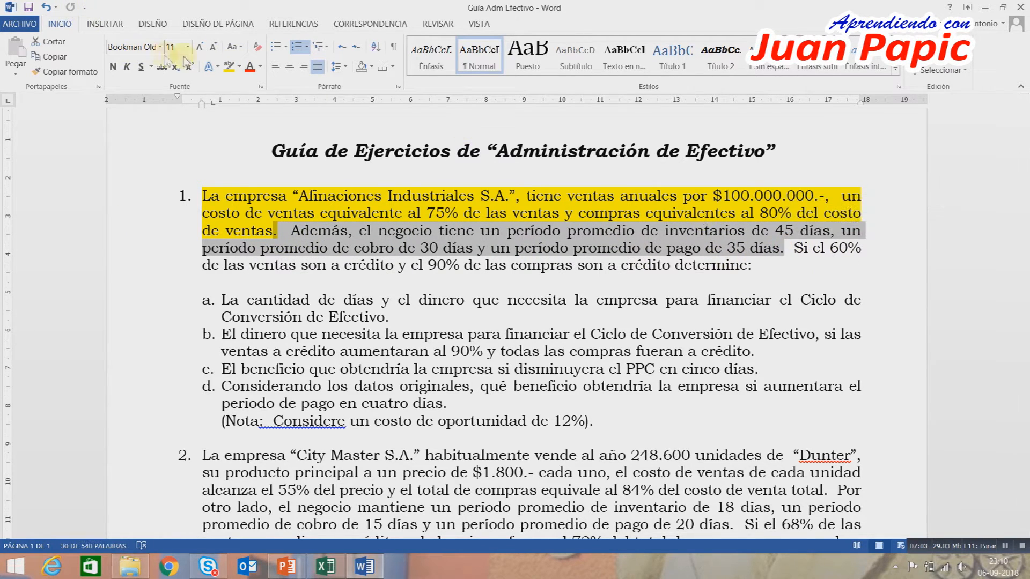
left_click(229, 66)
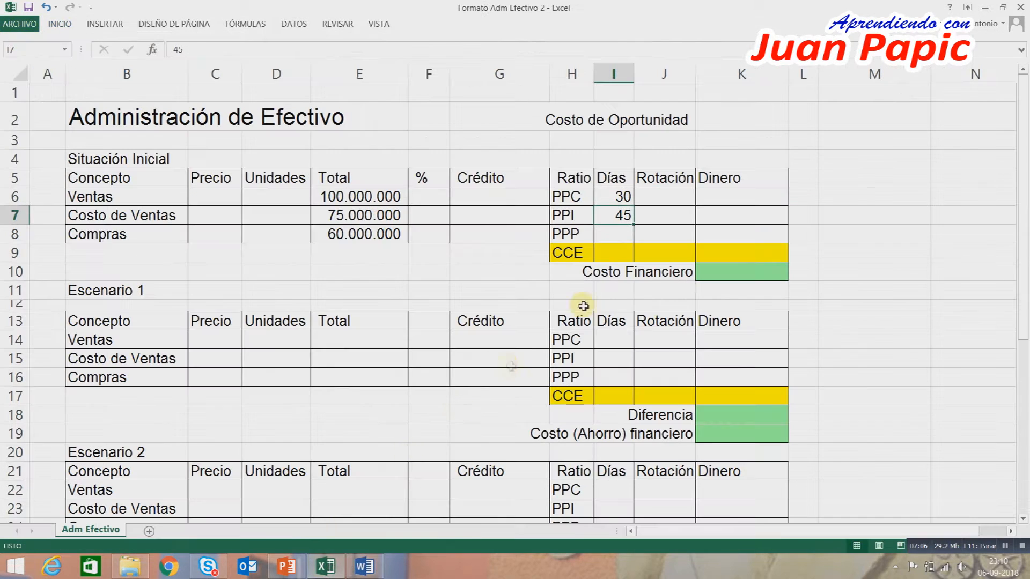
left_click(616, 238)
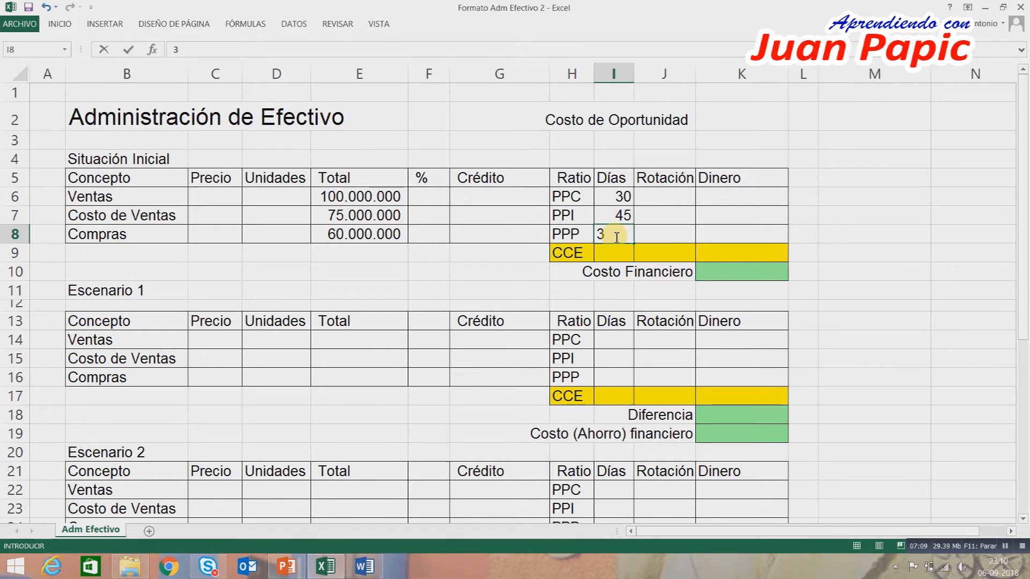
key("Return")
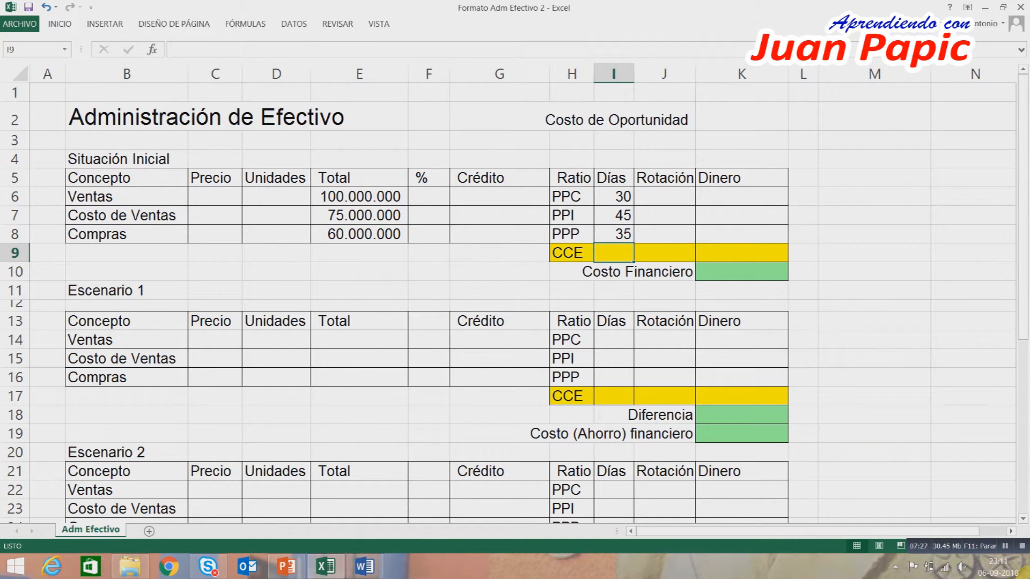
- Calculate the CCE days in I9 with =I6+I7-I8 and save the workbook
type("=")
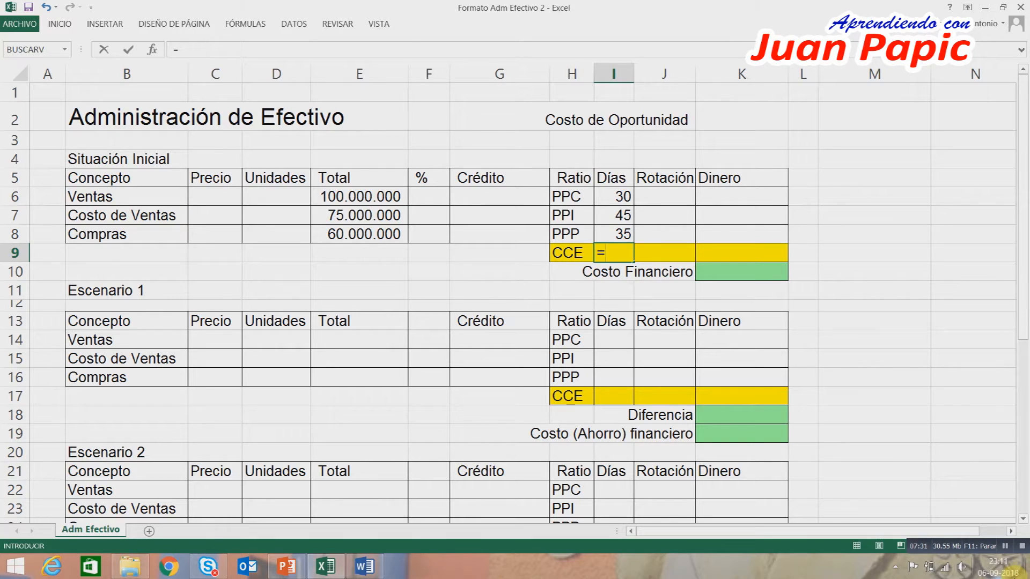
left_click(608, 194)
type("+")
left_click(619, 216)
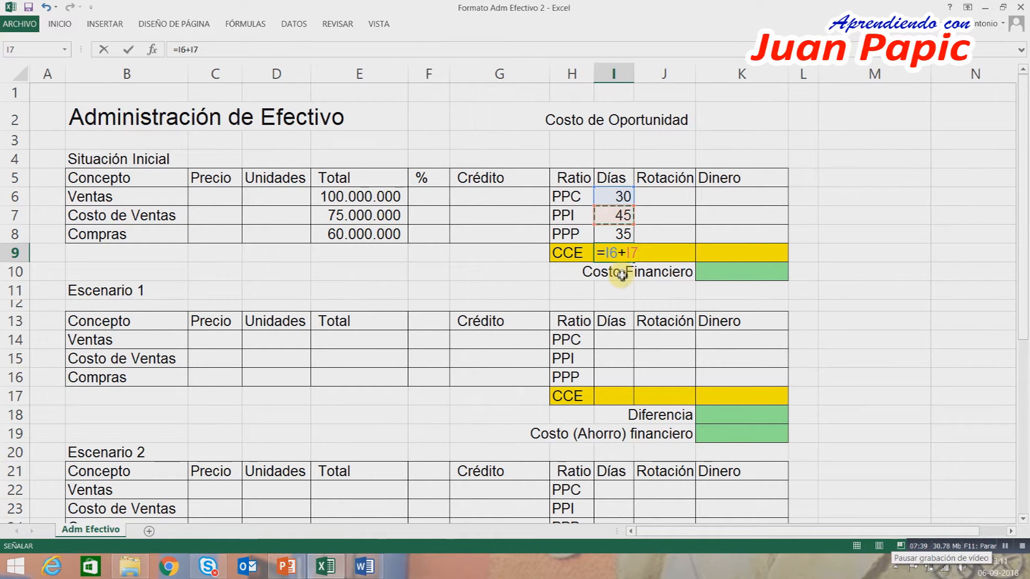
type("-")
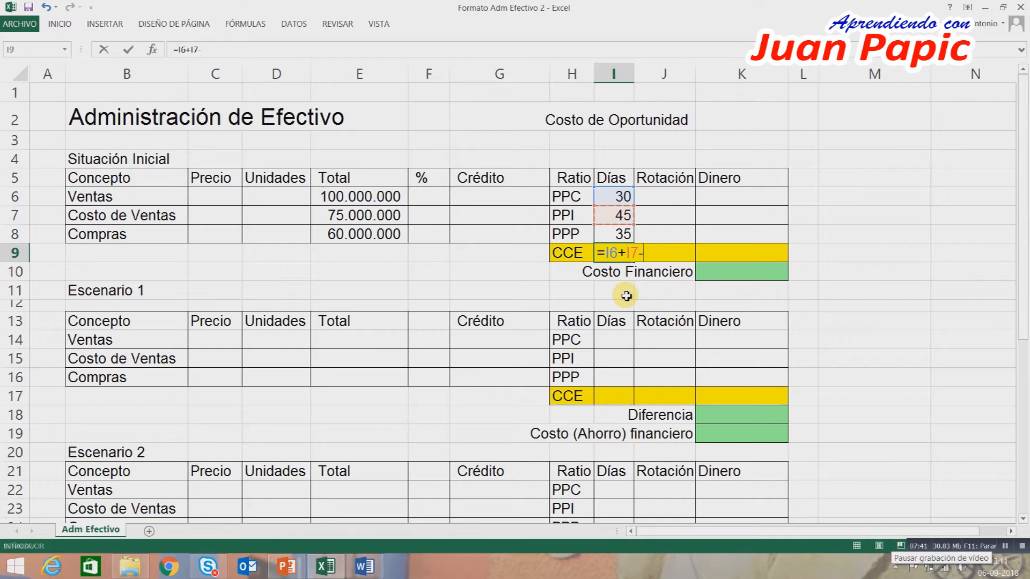
left_click(616, 236)
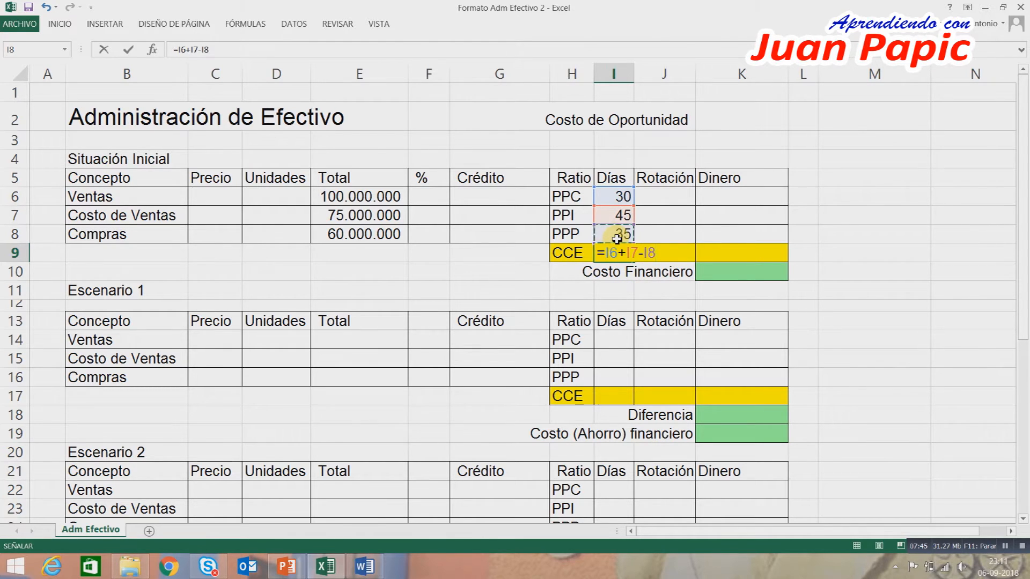
key("Return")
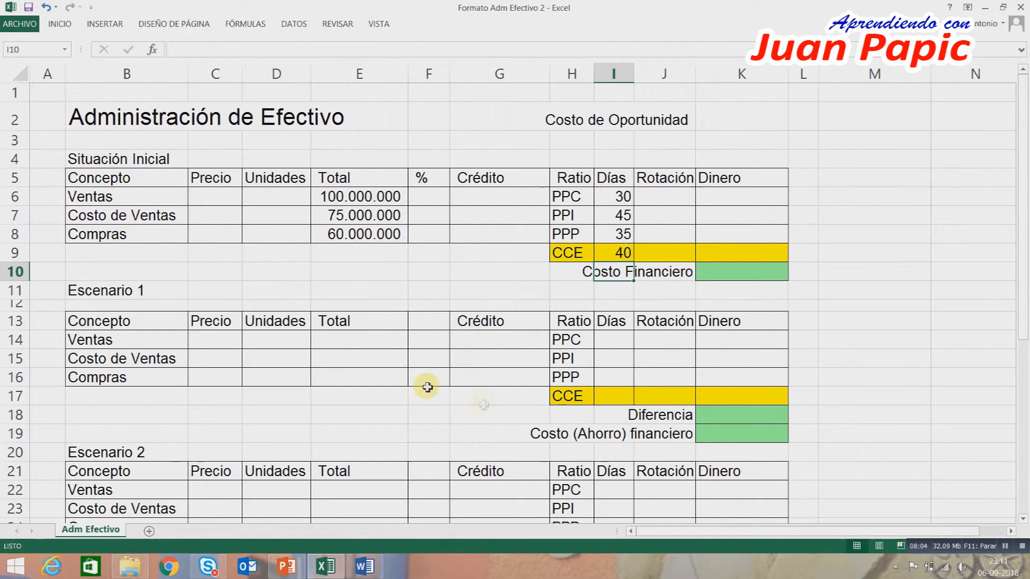
left_click(29, 8)
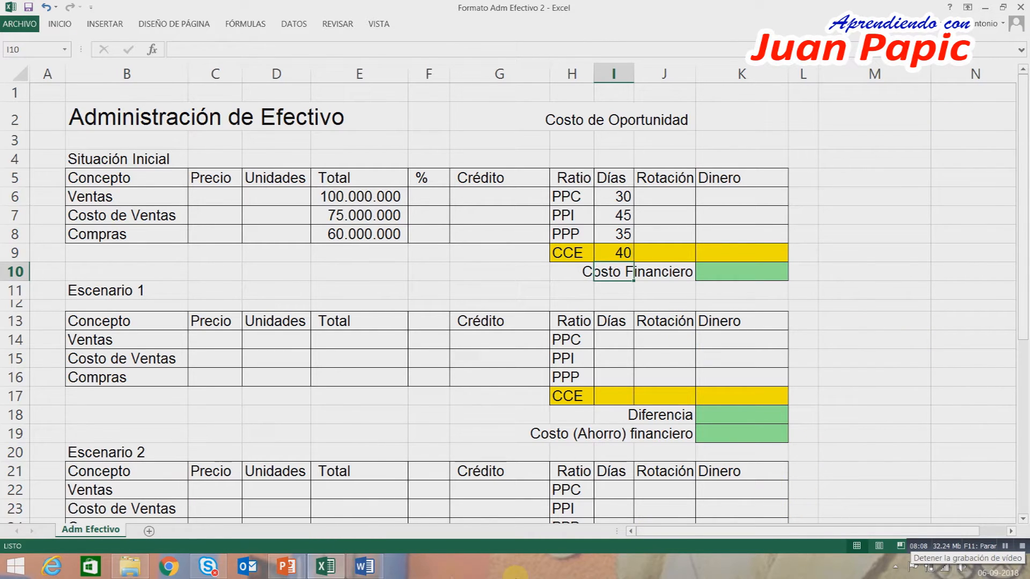
- Highlight the phrase giving 60% of sales on credit in yellow in the Word guide, and enter 60% for Ventas in F6 in Excel
left_click(375, 558)
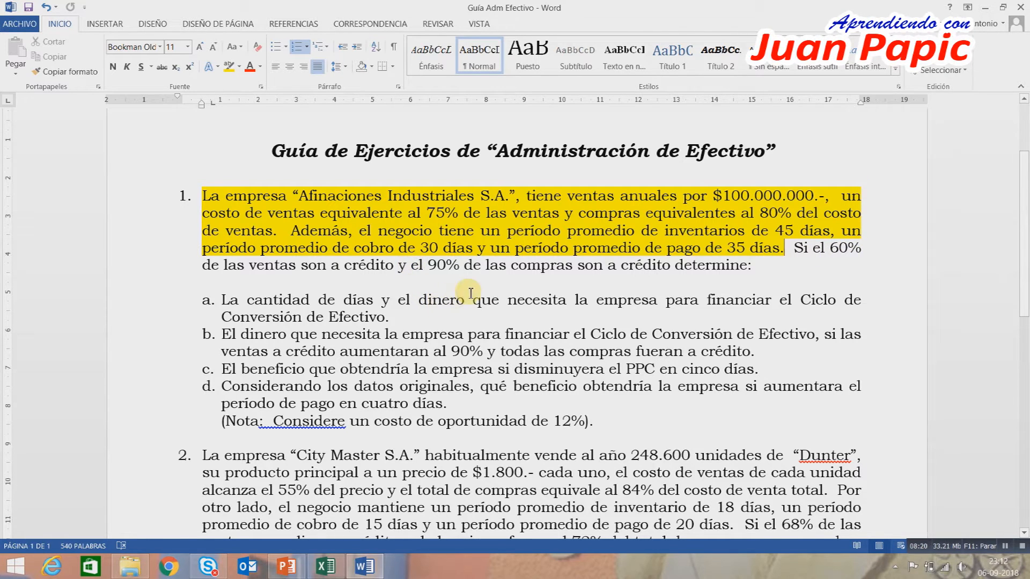
left_click_drag(779, 248, 398, 269)
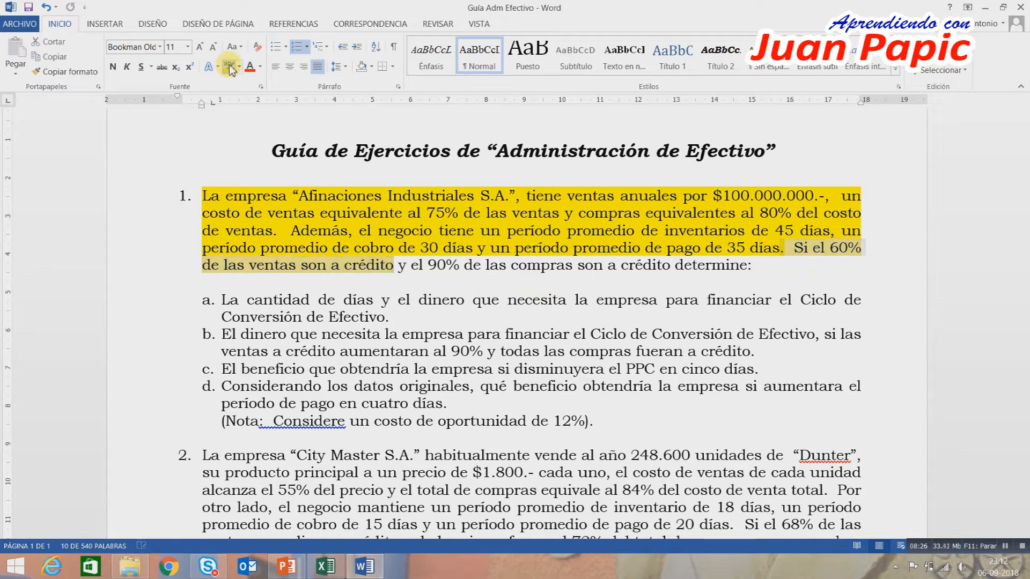
left_click(326, 567)
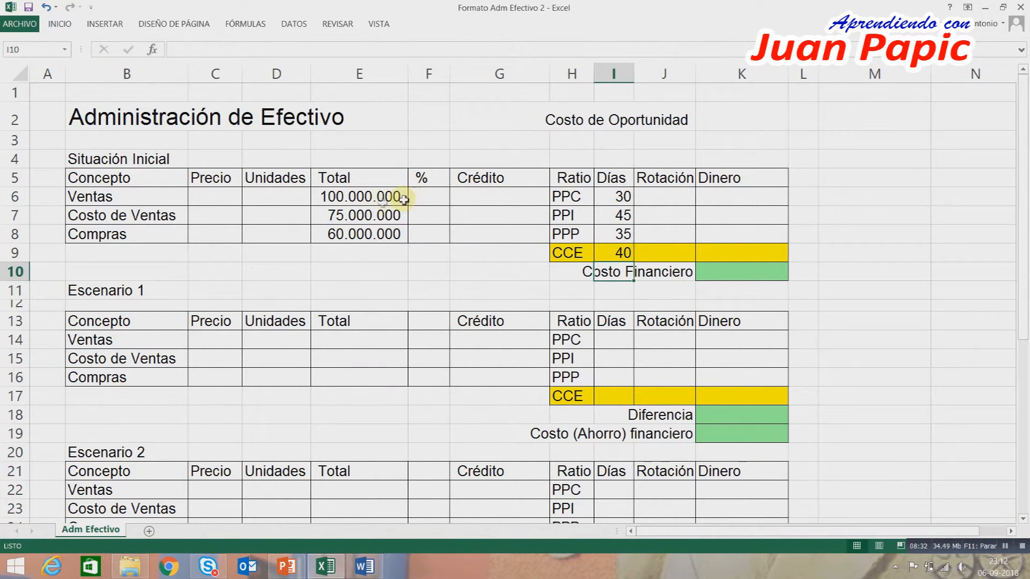
left_click(427, 200)
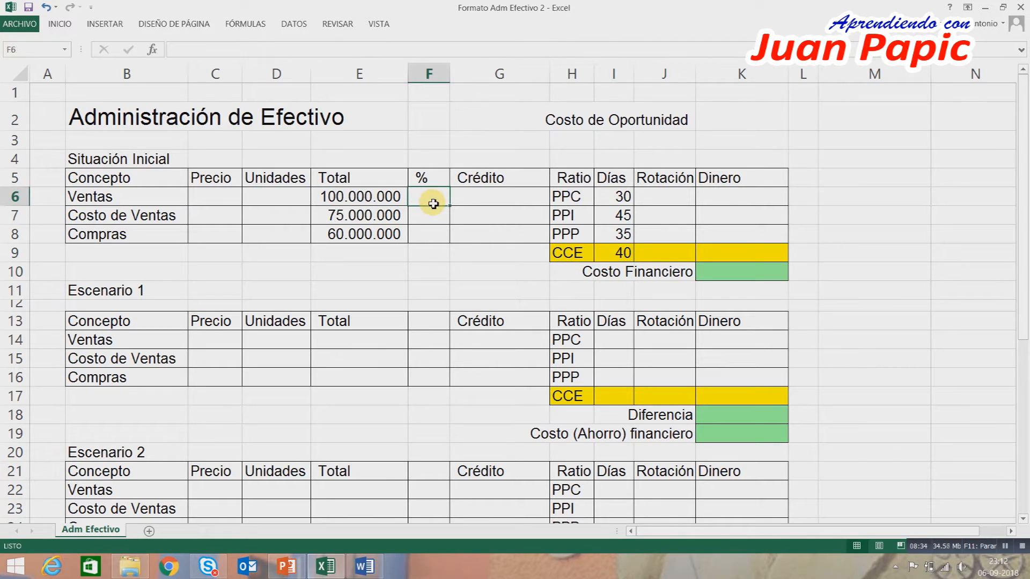
type("60%")
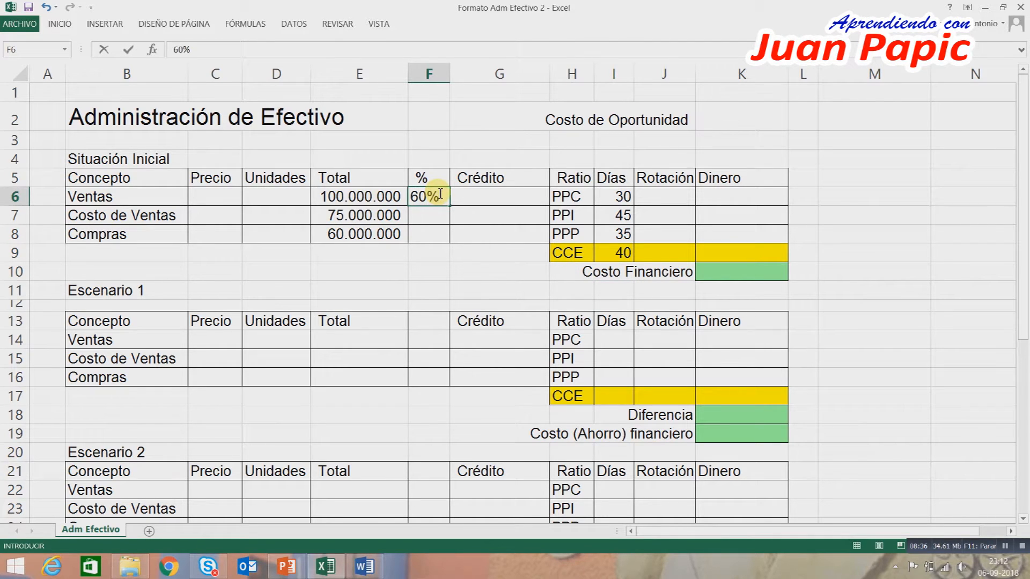
key("Return")
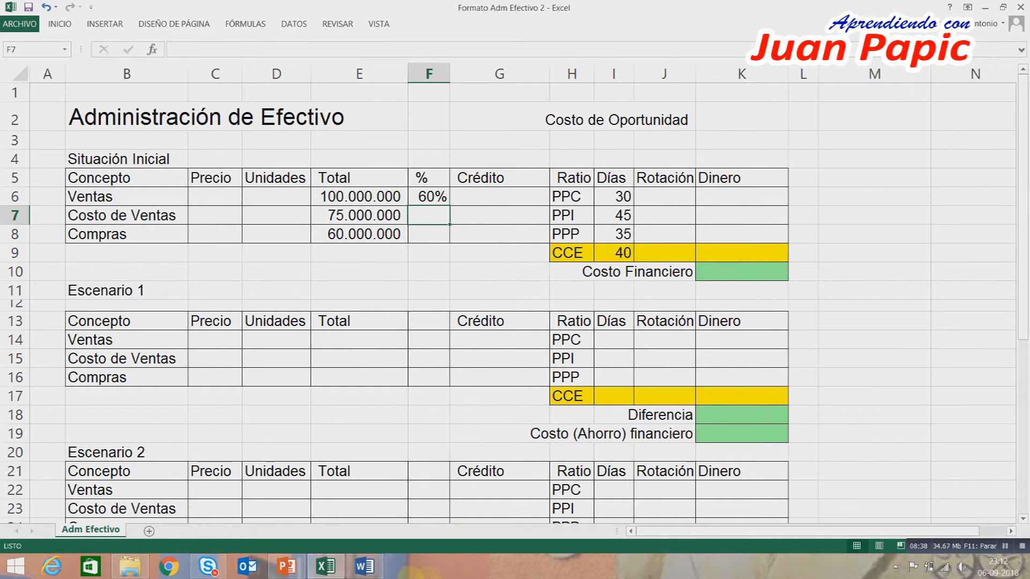
- Switch to the Word guide and highlight the rest of the statement, giving 90% of purchases on credit, in yellow
left_click(364, 566)
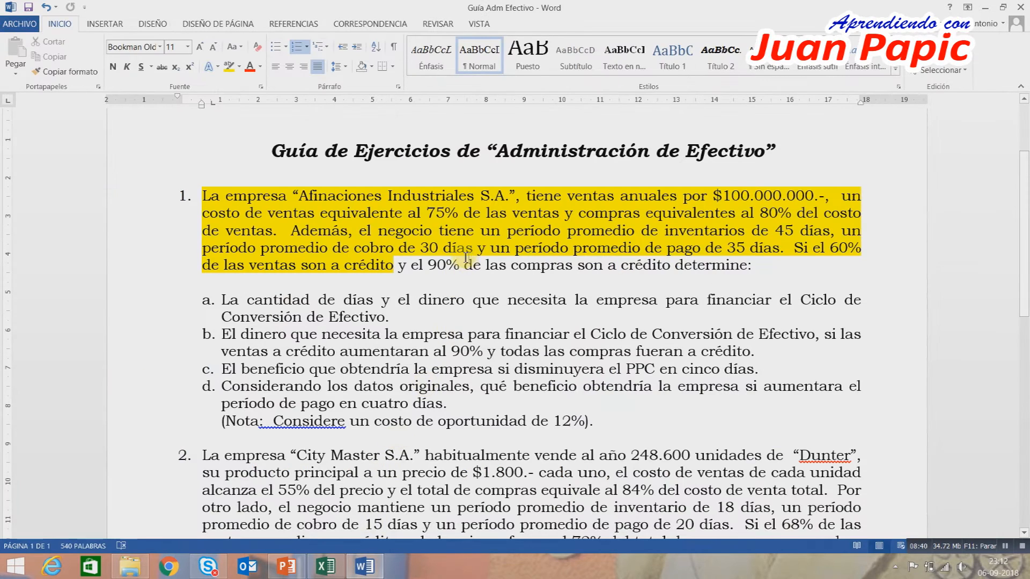
left_click_drag(373, 251, 475, 250)
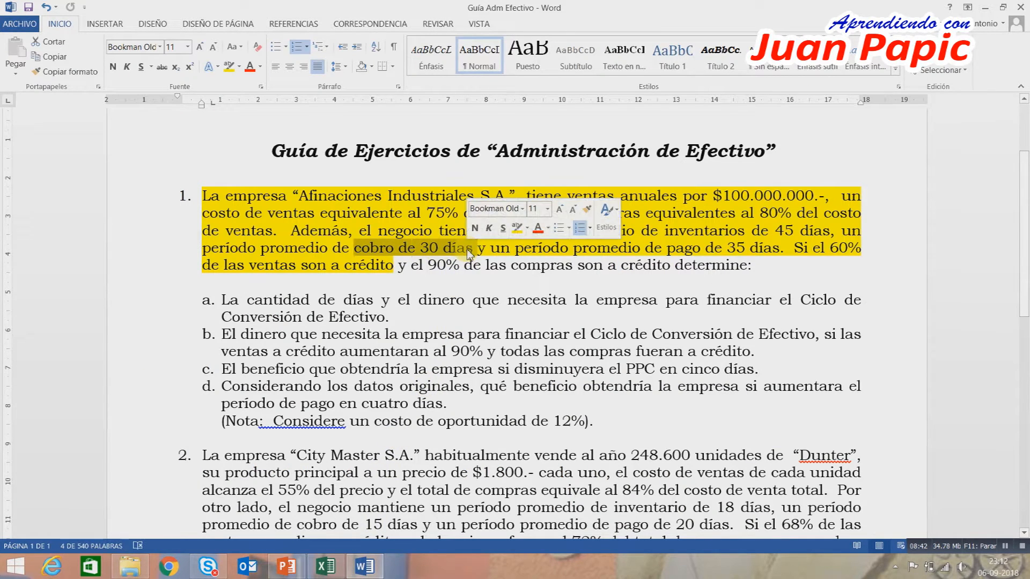
left_click_drag(344, 265, 753, 271)
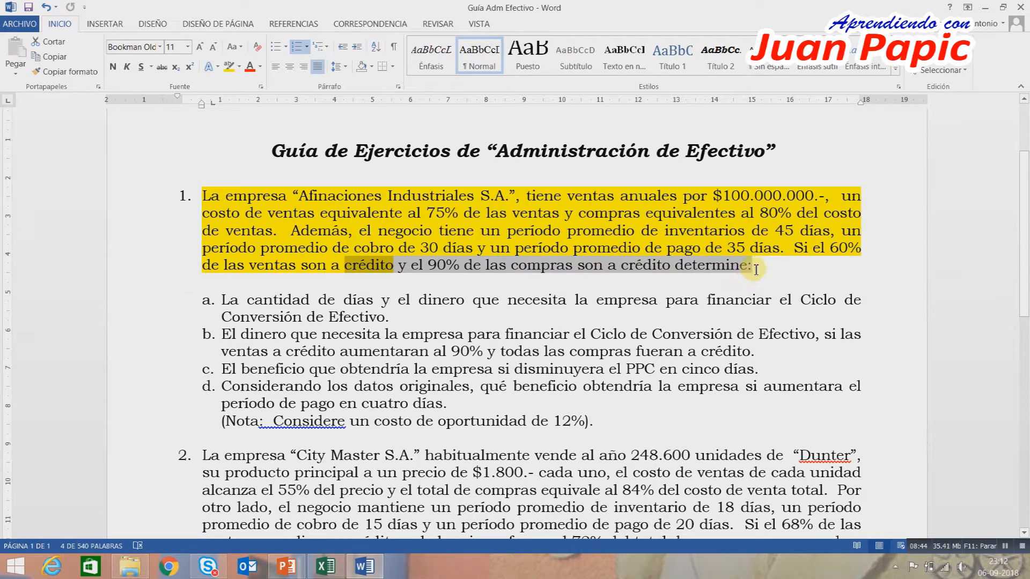
left_click(229, 66)
left_click(383, 491)
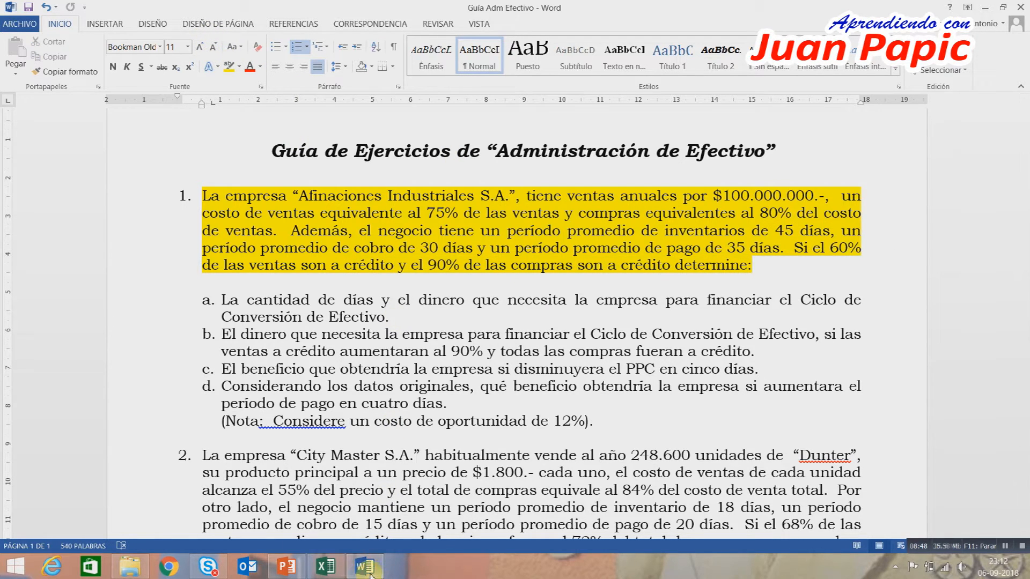
- Switch to Excel and enter 90% as the credit percentage for Compras in F8
left_click(325, 566)
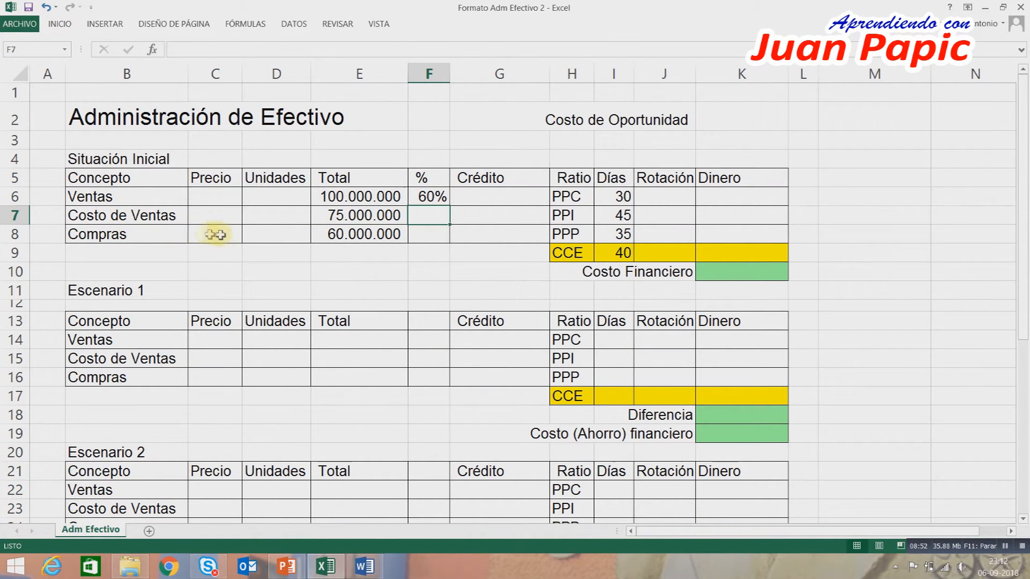
left_click(422, 234)
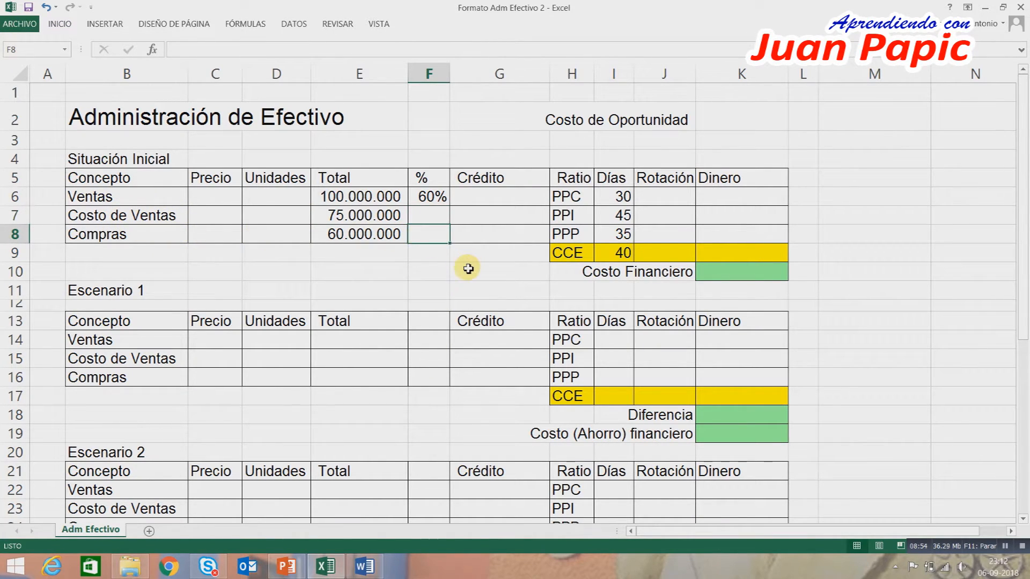
type("90")
key("Return")
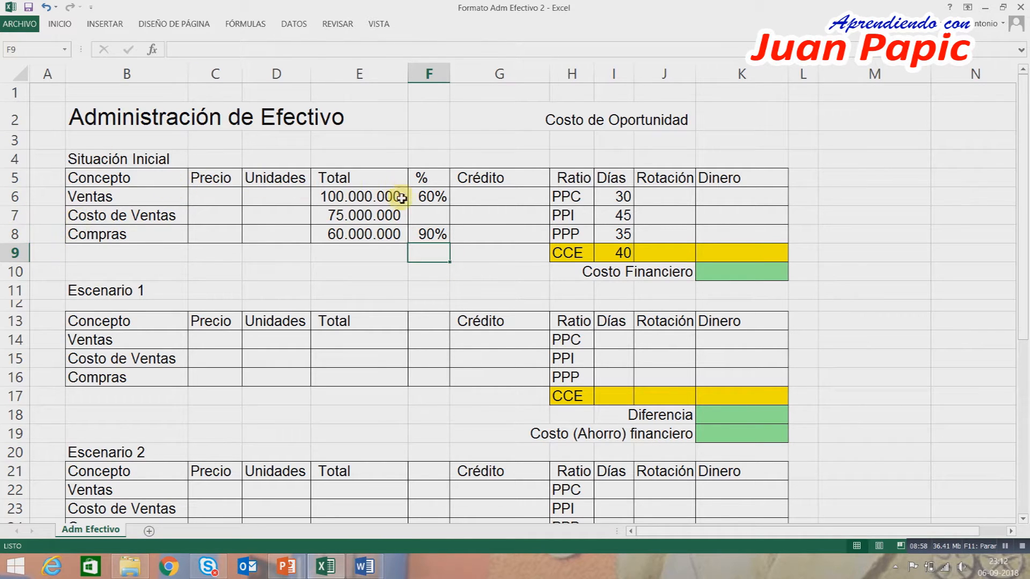
- Fill the empty Costo de Ventas percentage cell F7 with grey
left_click(433, 216)
left_click(60, 25)
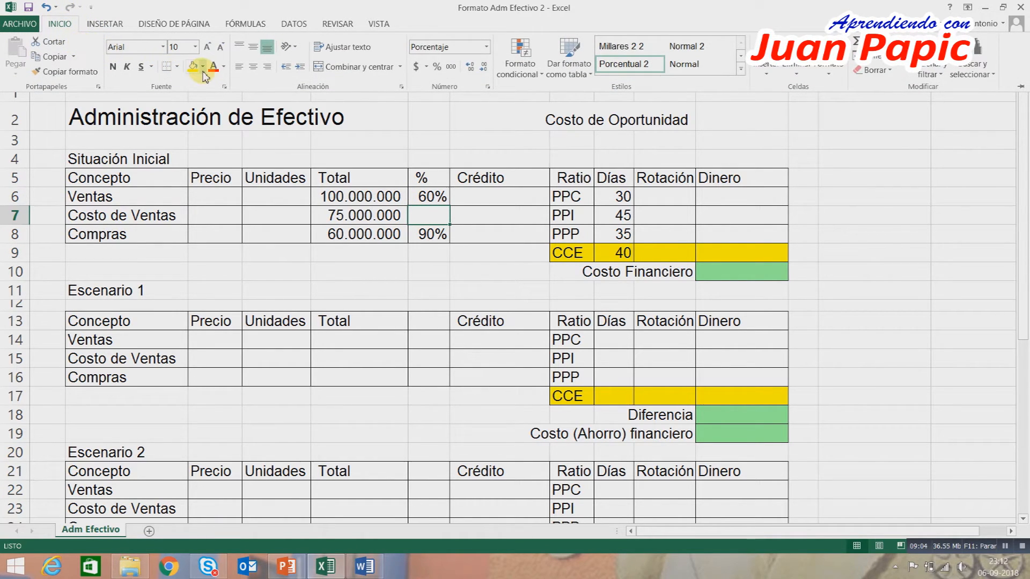
left_click(204, 72)
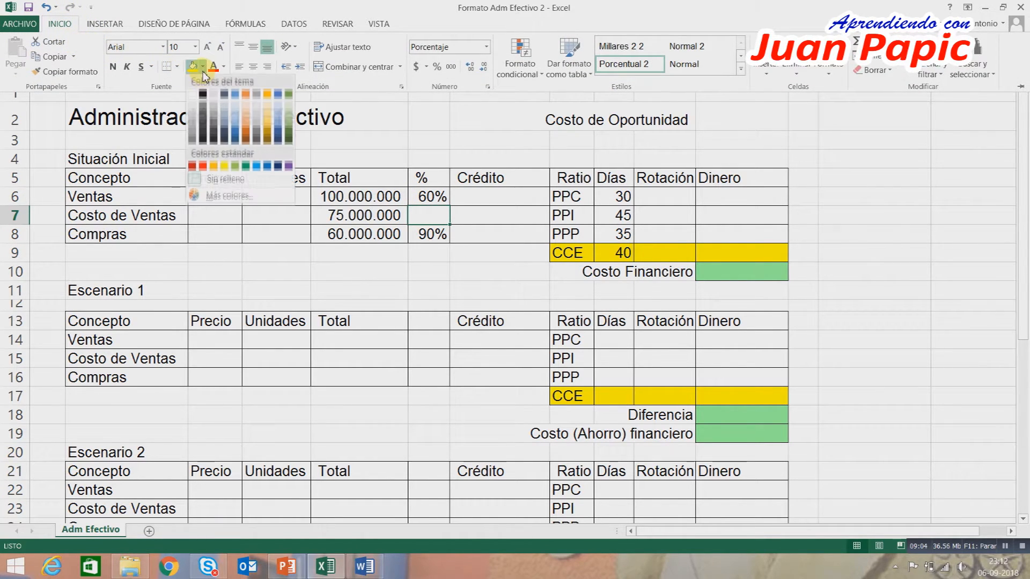
left_click(192, 138)
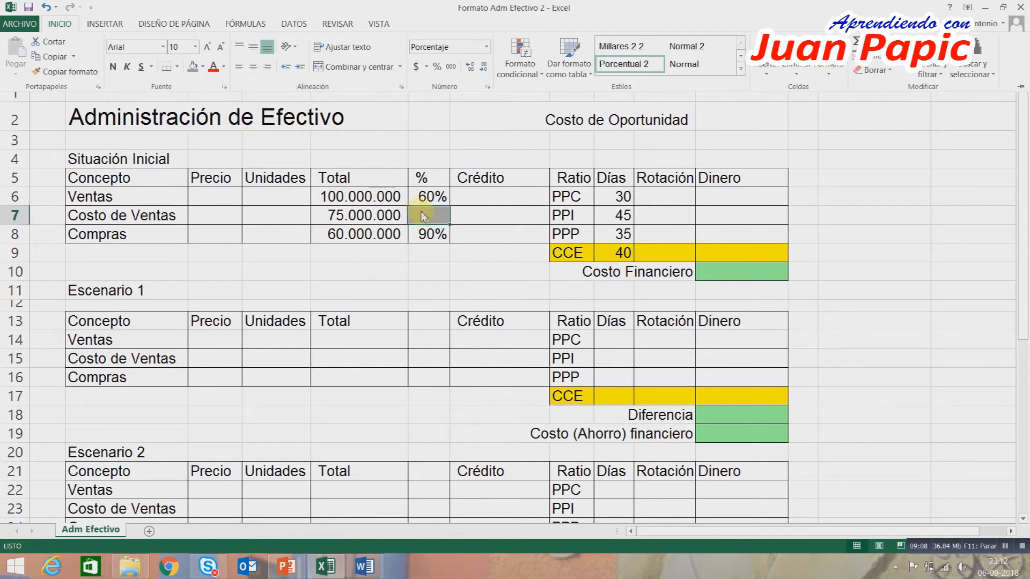
- Calculate the Ventas credit amount in G6 with the formula =REDONDEAR(E6*F6;0)
left_click(525, 252)
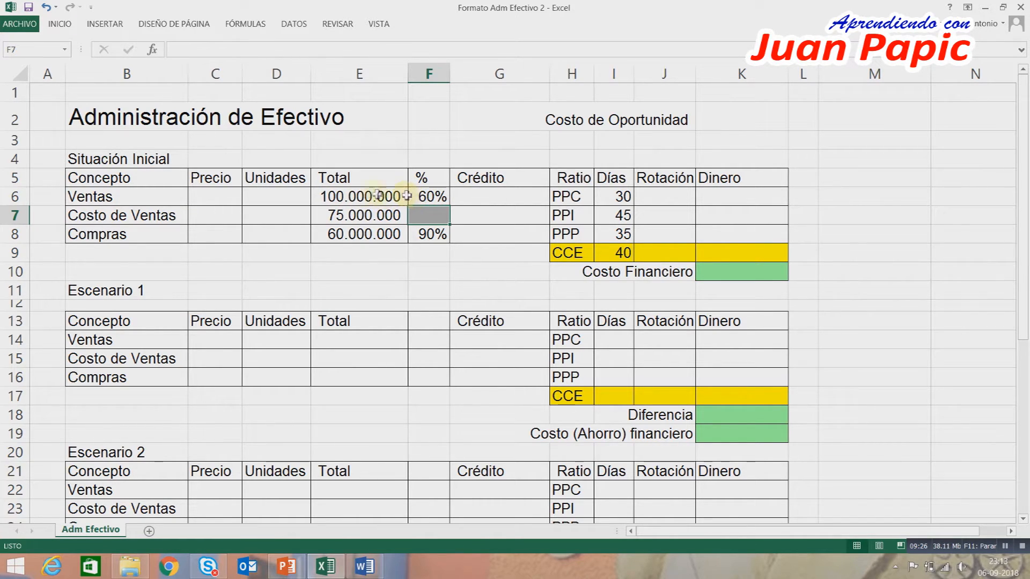
left_click(491, 195)
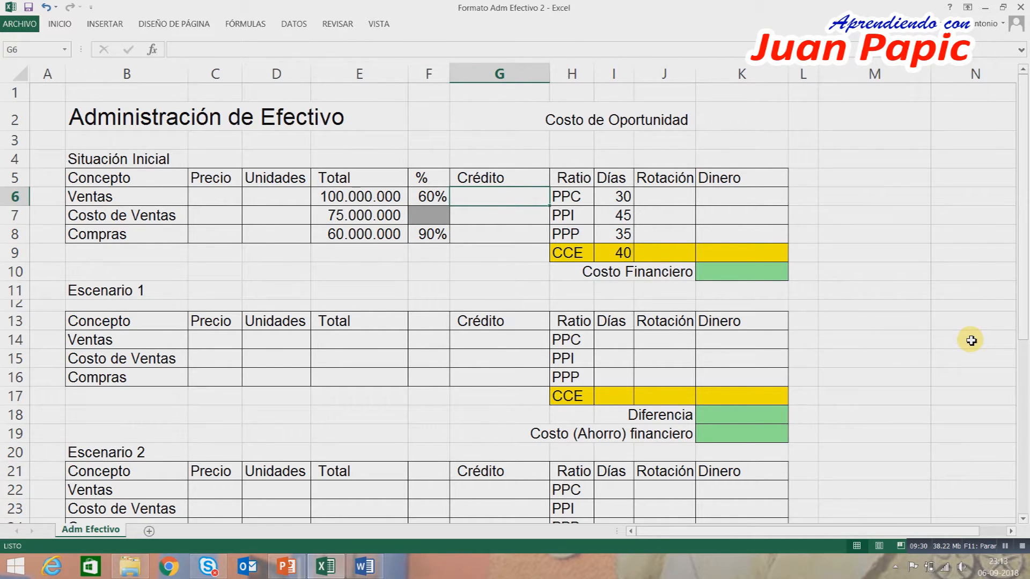
type("=")
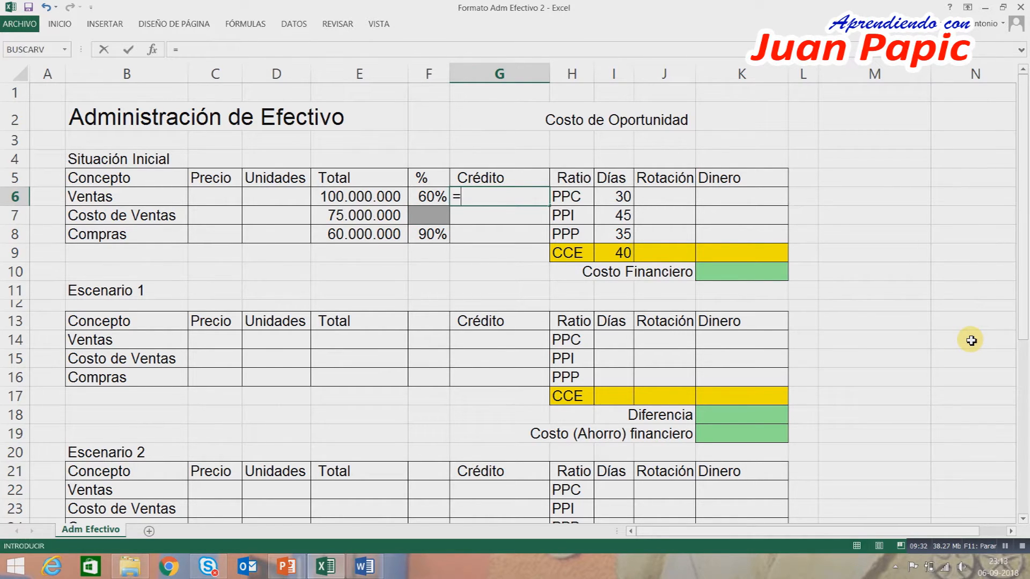
type("redon")
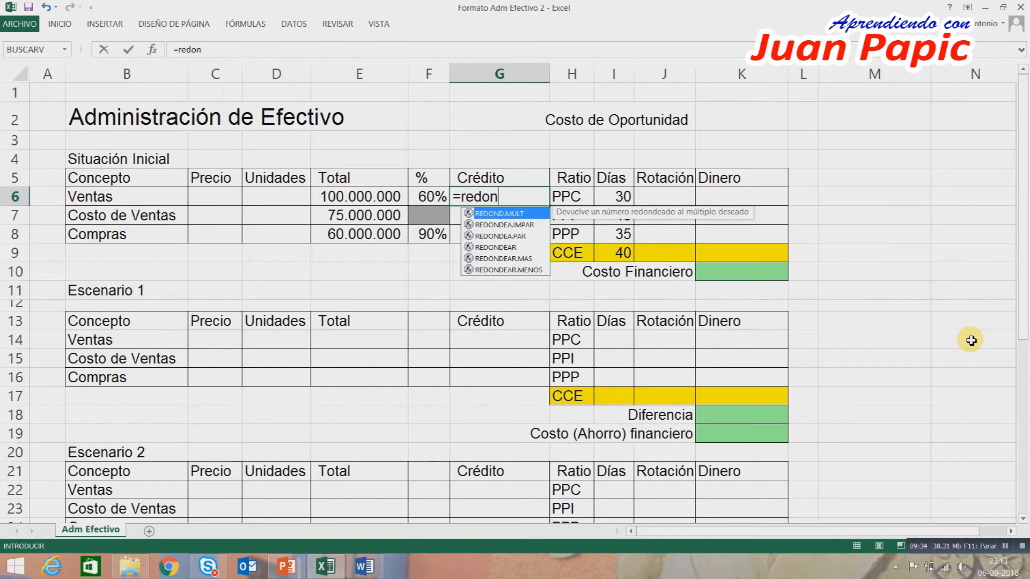
type("dear")
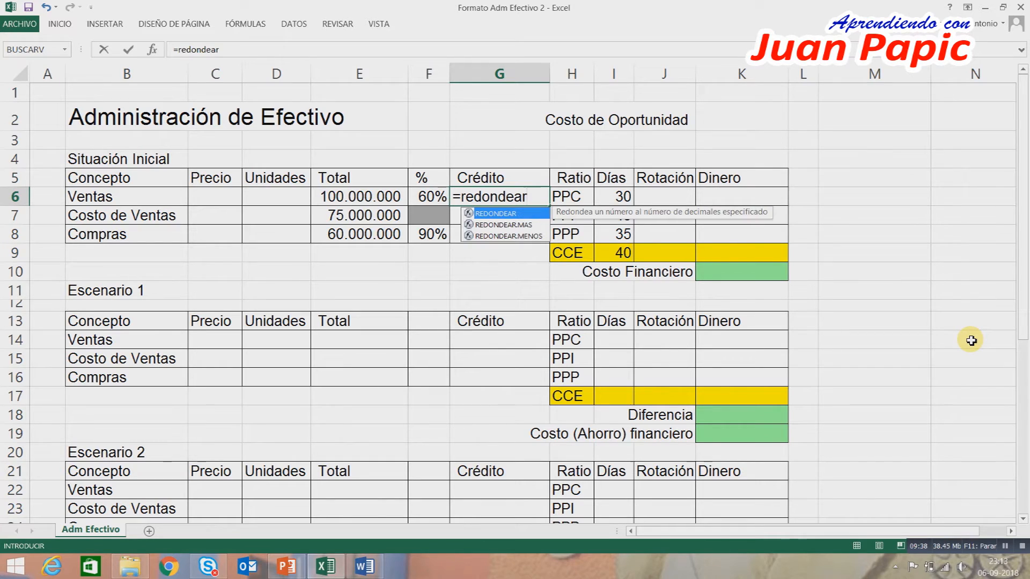
type("(")
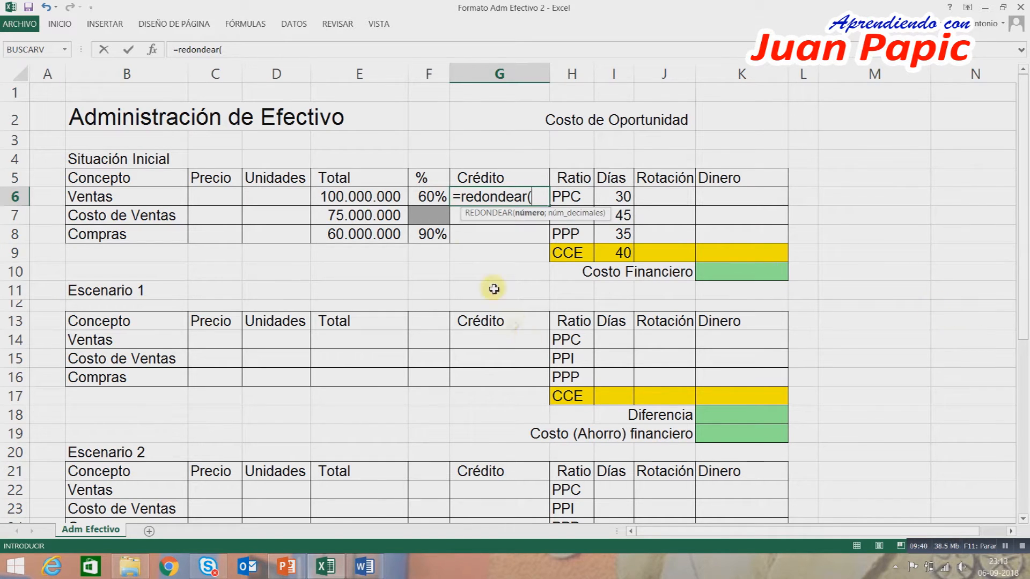
left_click(368, 198)
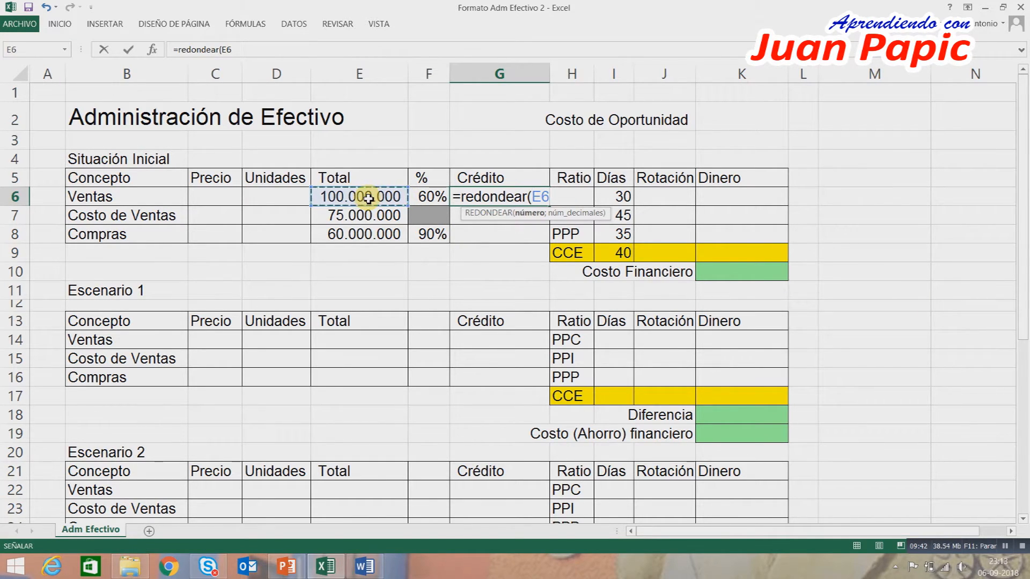
type("*")
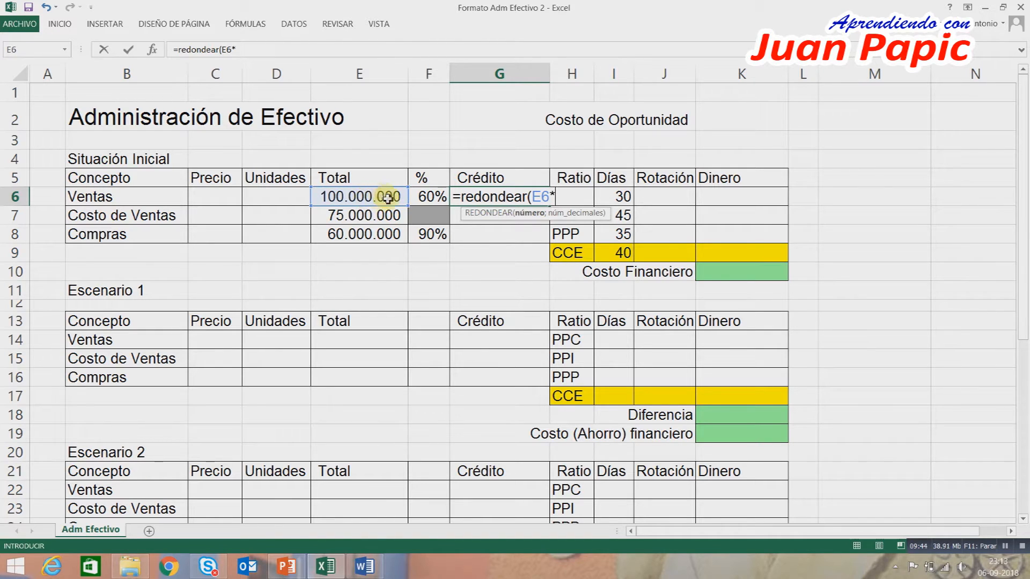
left_click(432, 198)
type(";0")
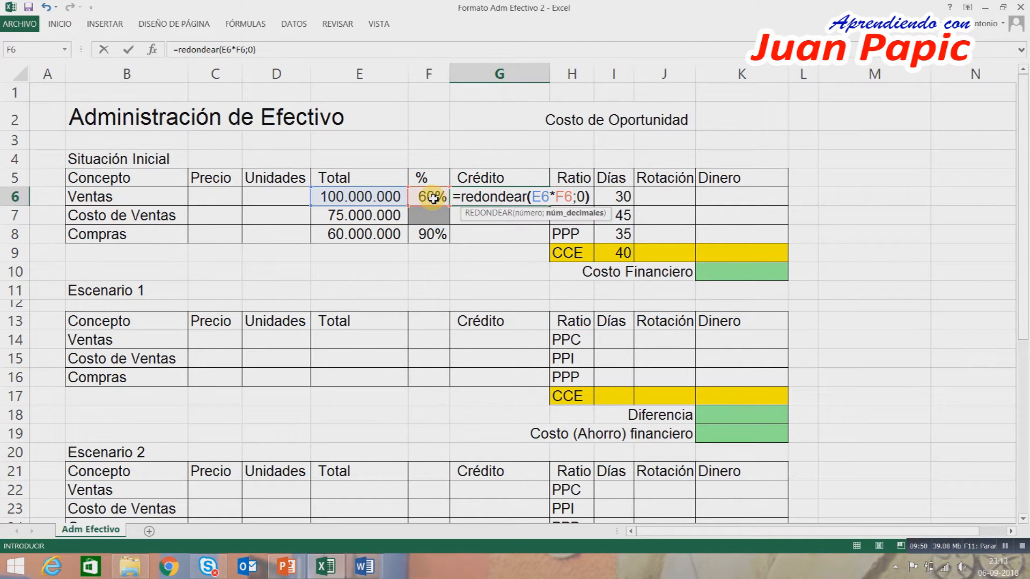
key("Return")
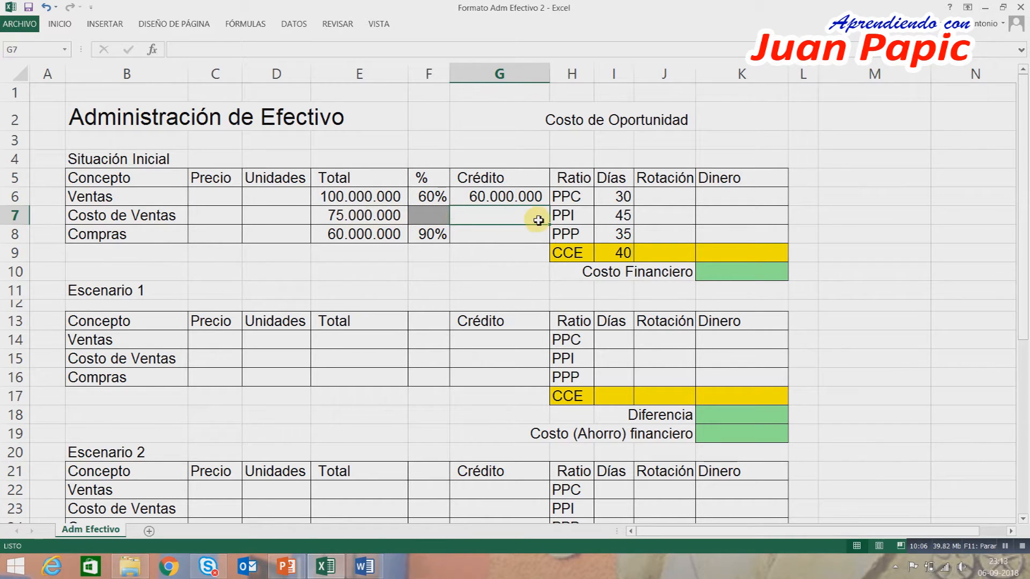
- Link the Costo de Ventas credit amount in G7 to its total with the formula =E7
type("=")
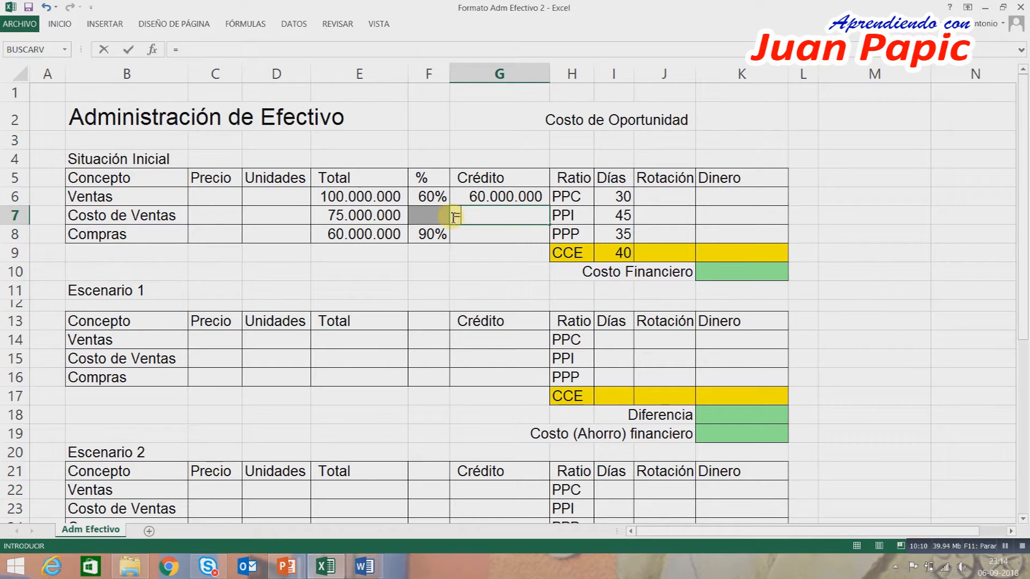
left_click(349, 215)
key("Return")
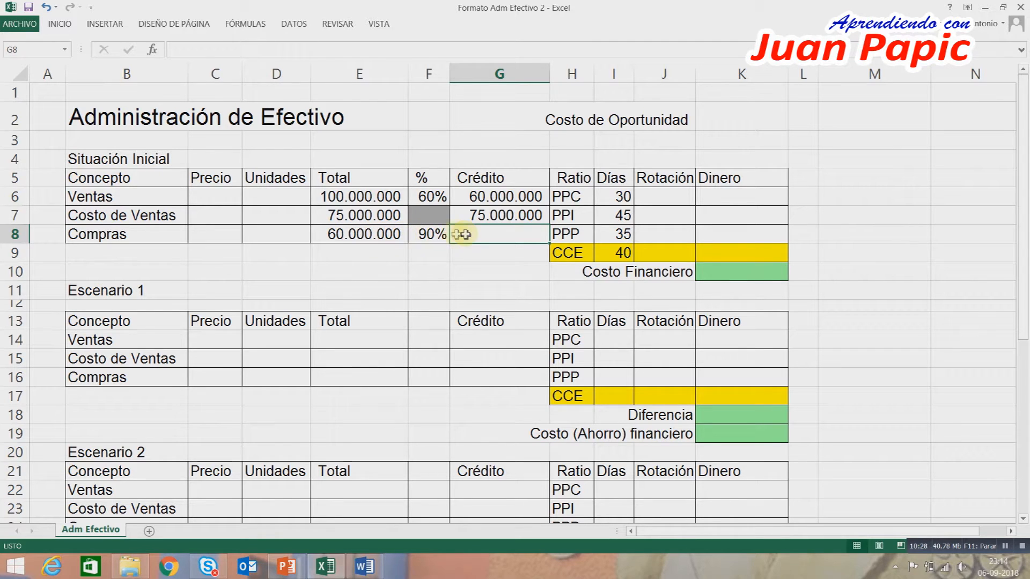
- Calculate the Compras credit amount in G8 with the formula =REDONDEAR(E8*F8;0)
type("=redo")
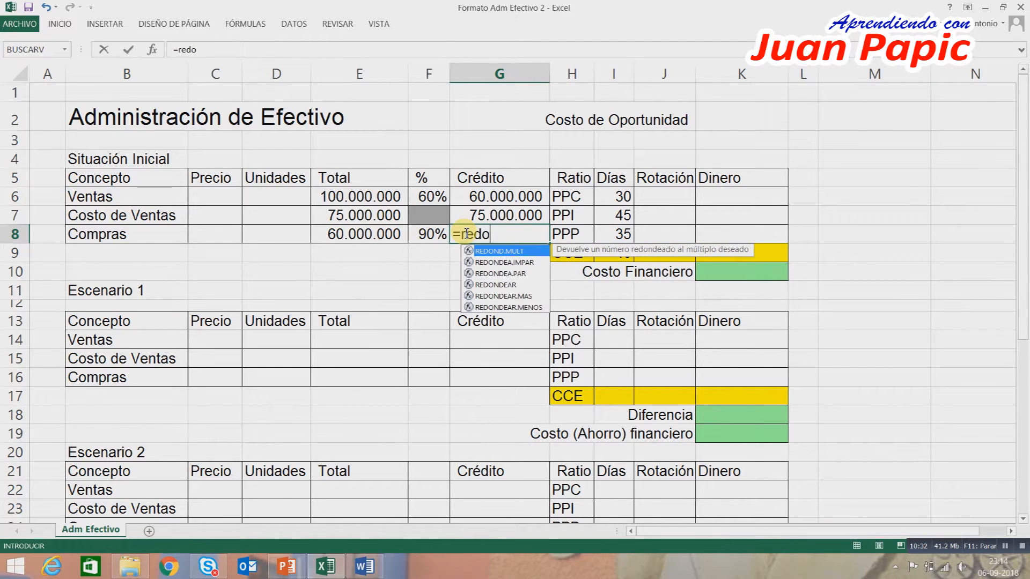
type("ndear(")
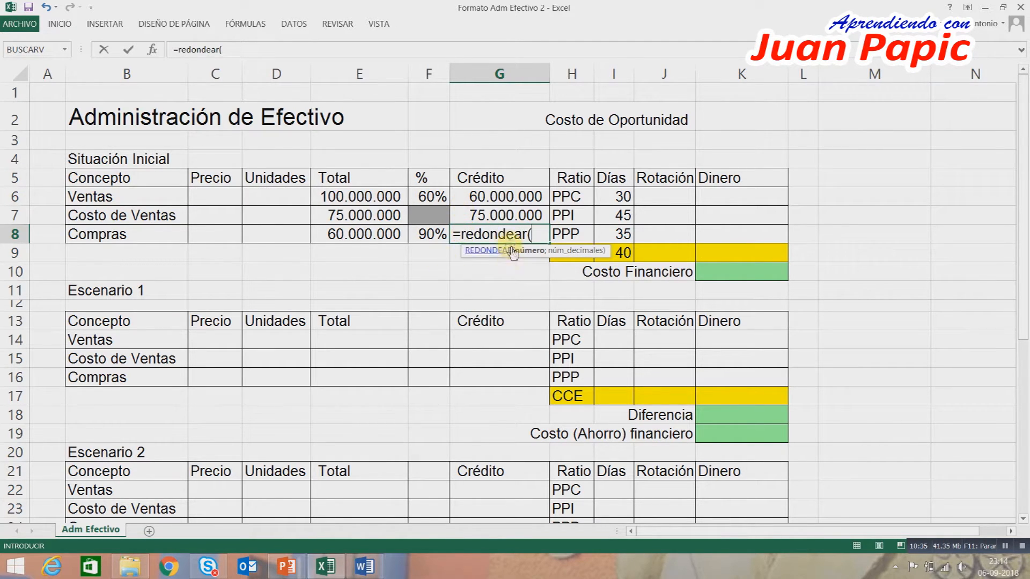
left_click(381, 232)
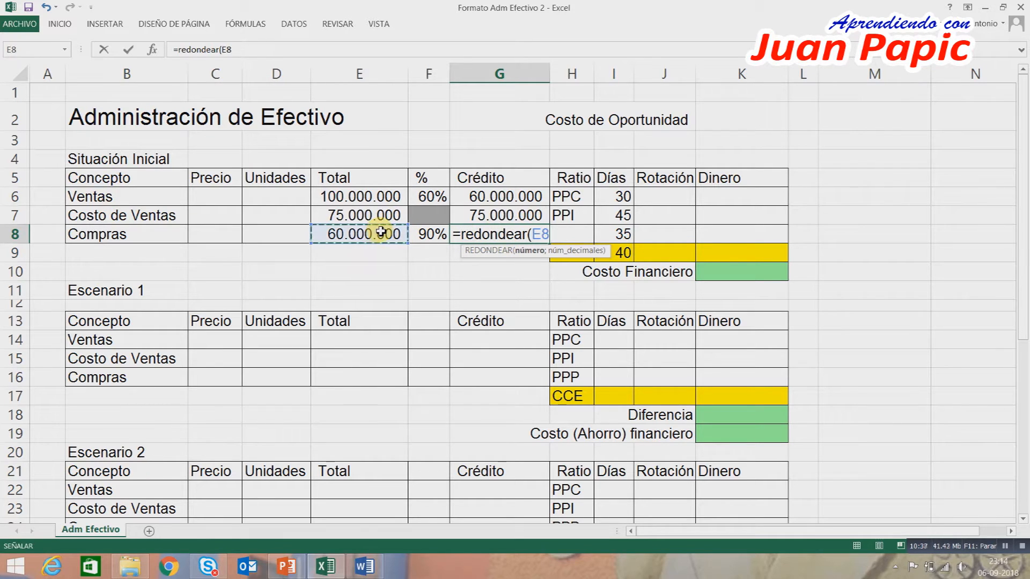
type("*")
left_click(431, 232)
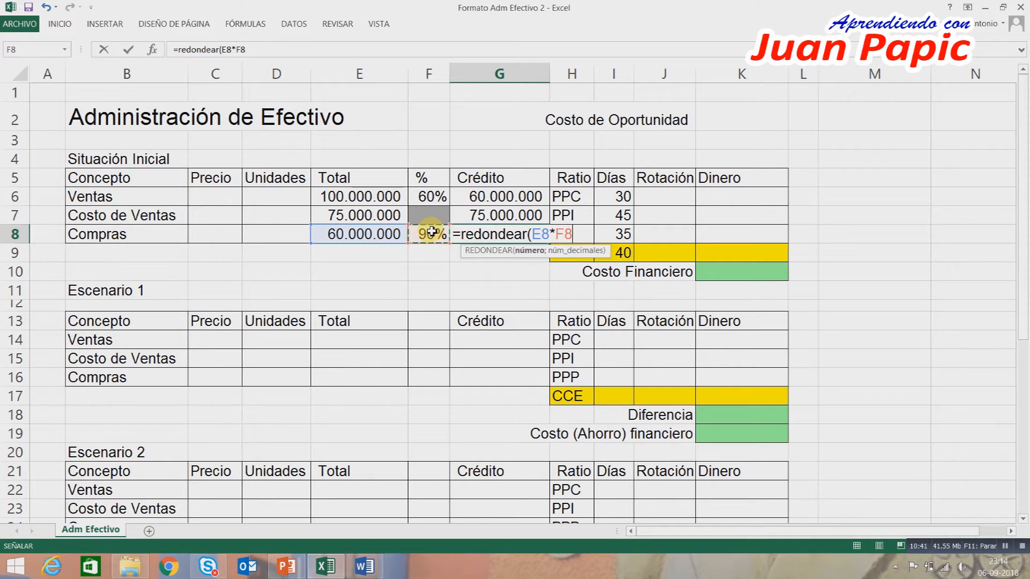
type(";0")
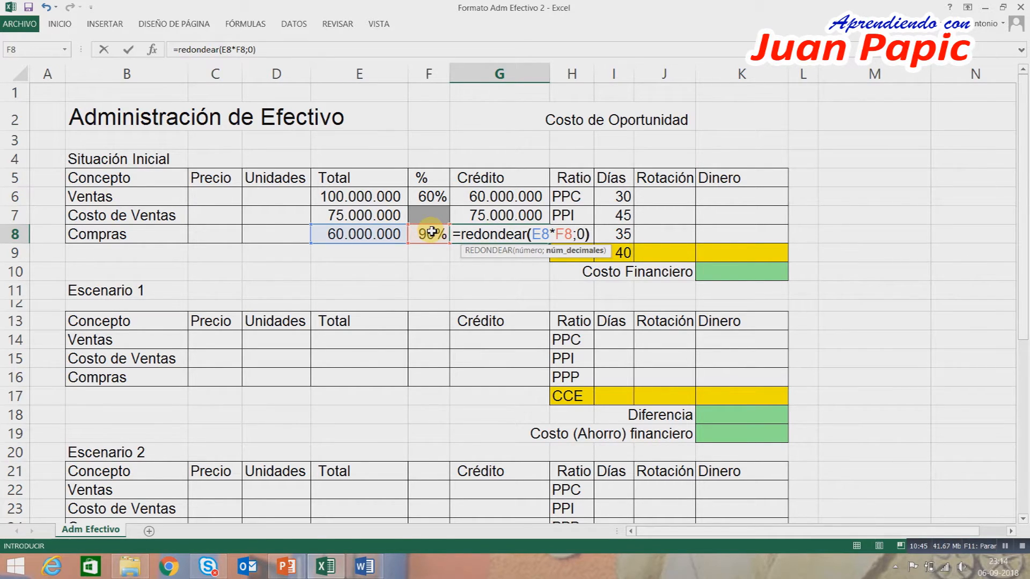
key("Return")
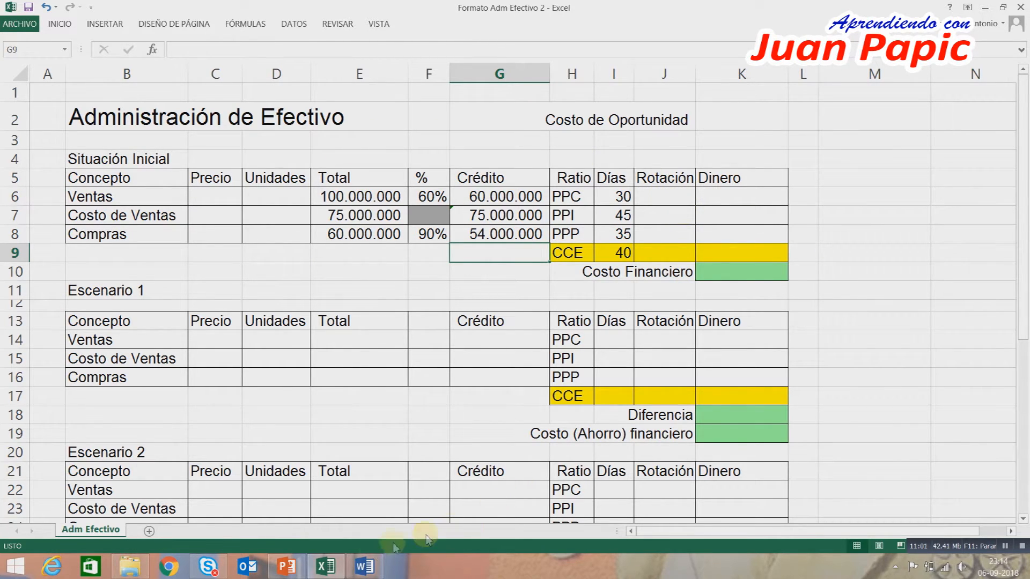
- Consult the exercise statement in Word, and calculate the PPC rotation in J6 in Excel with the formula =REDONDEAR(365/I6;2)
left_click(366, 565)
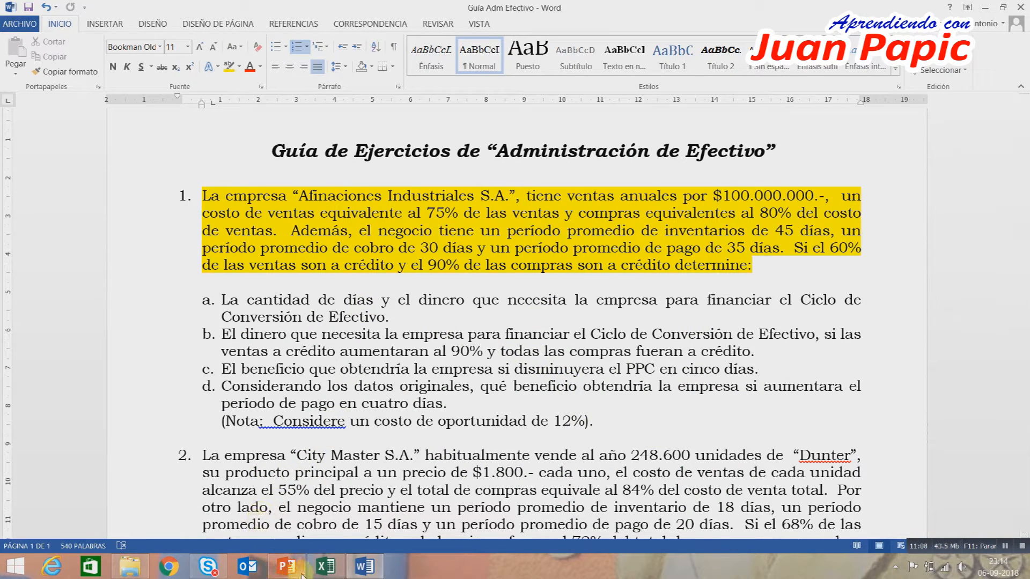
left_click(329, 572)
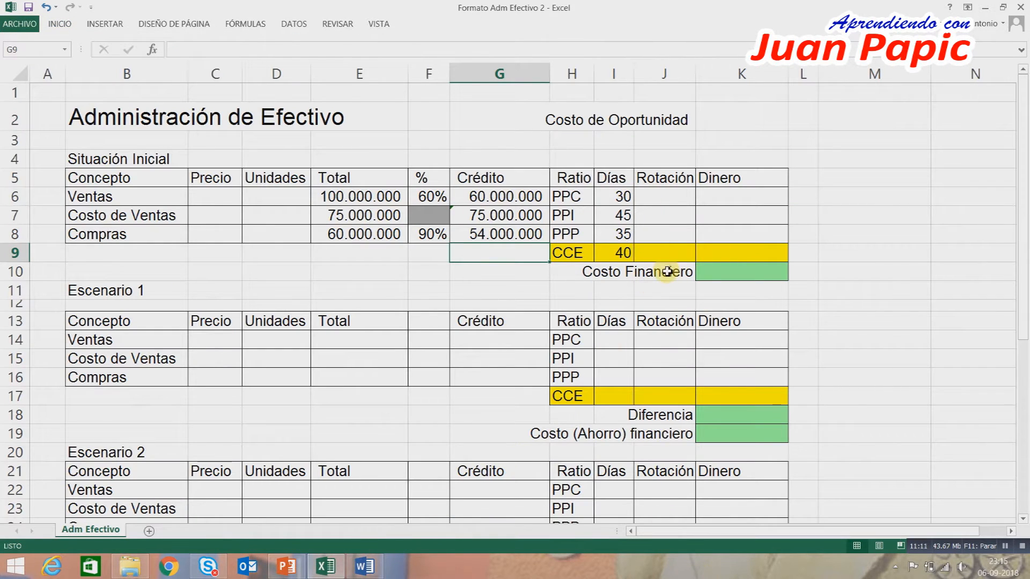
left_click(666, 197)
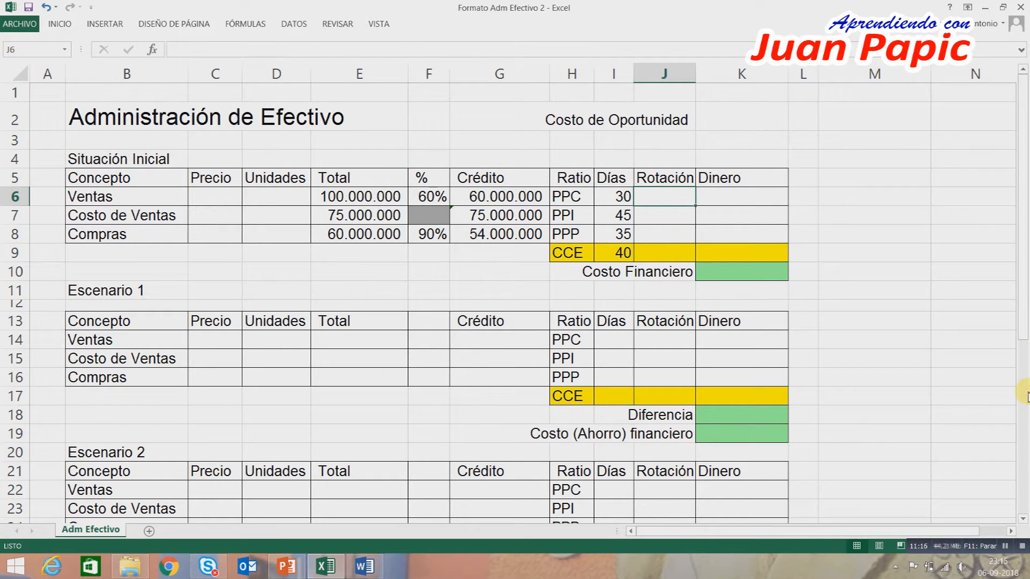
type("=")
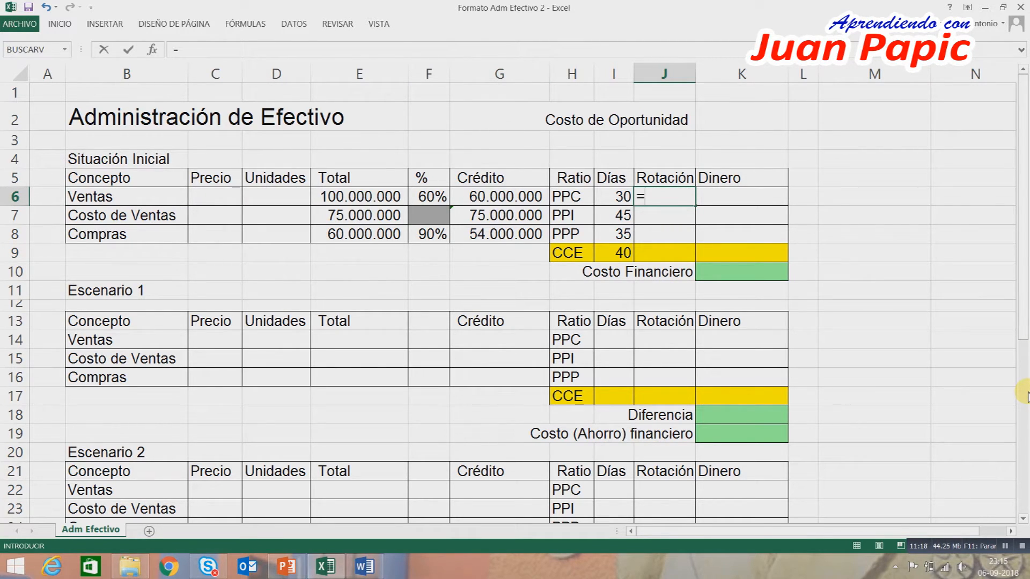
type("redon")
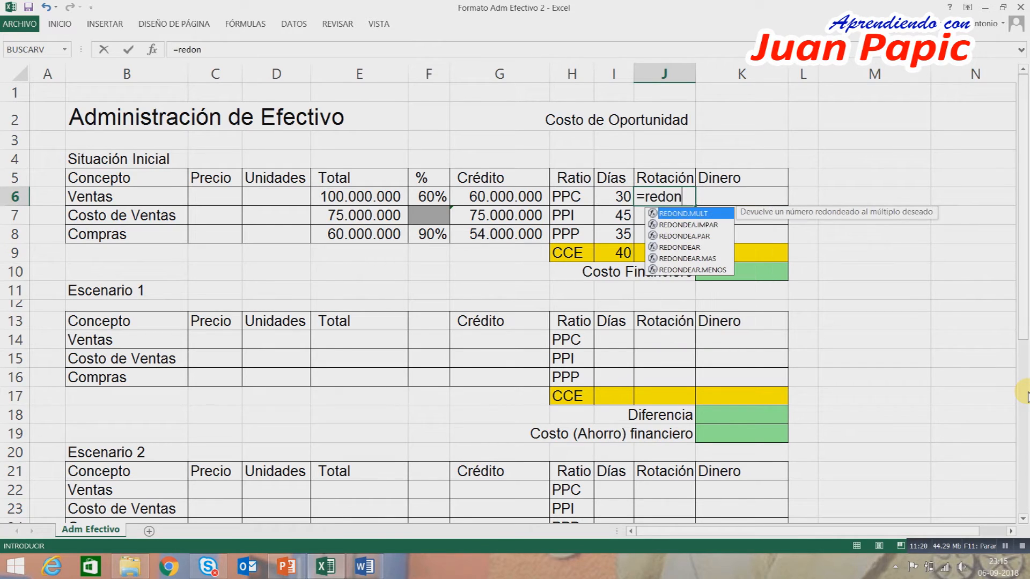
type("dear(")
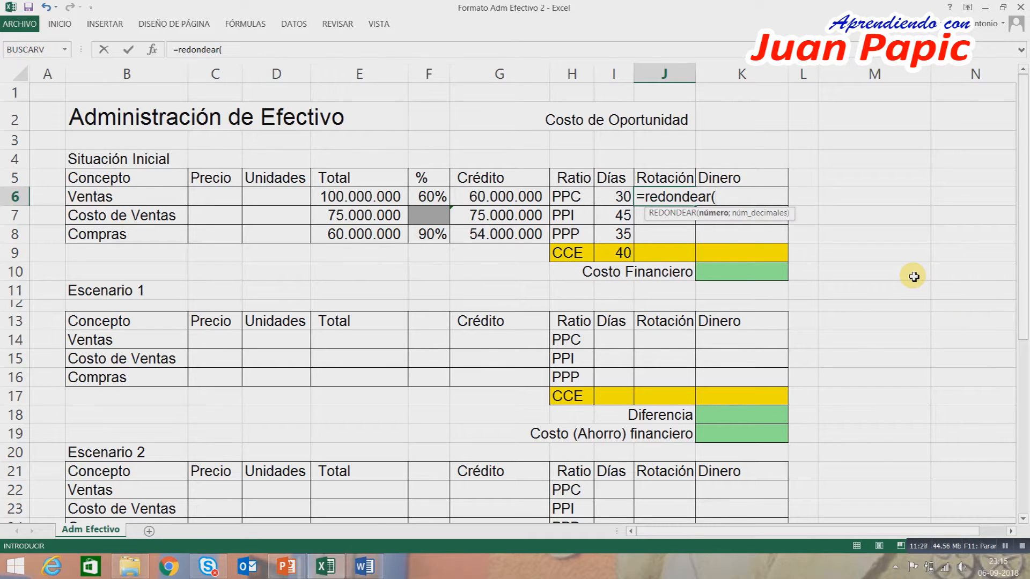
type("365/")
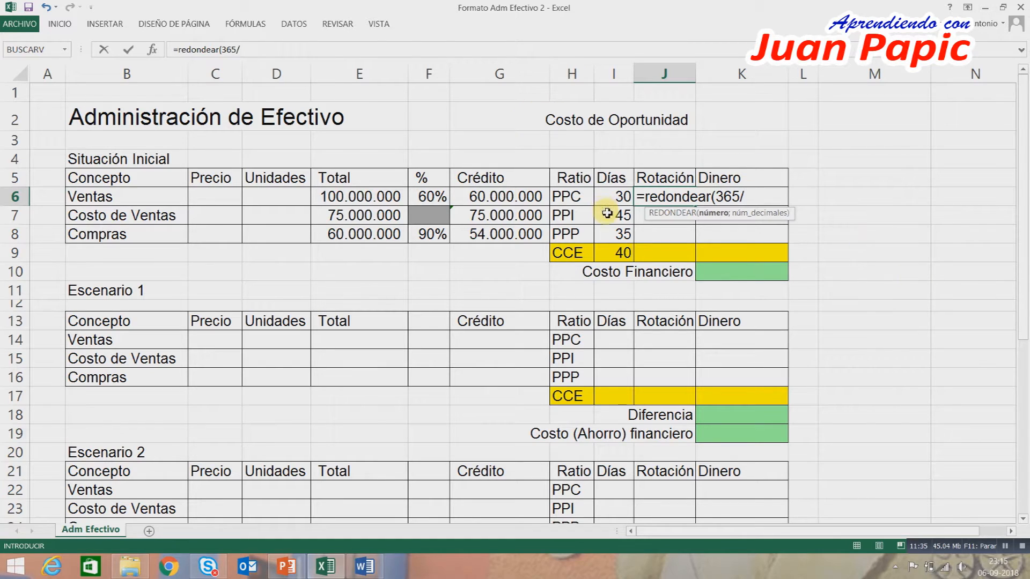
left_click(612, 196)
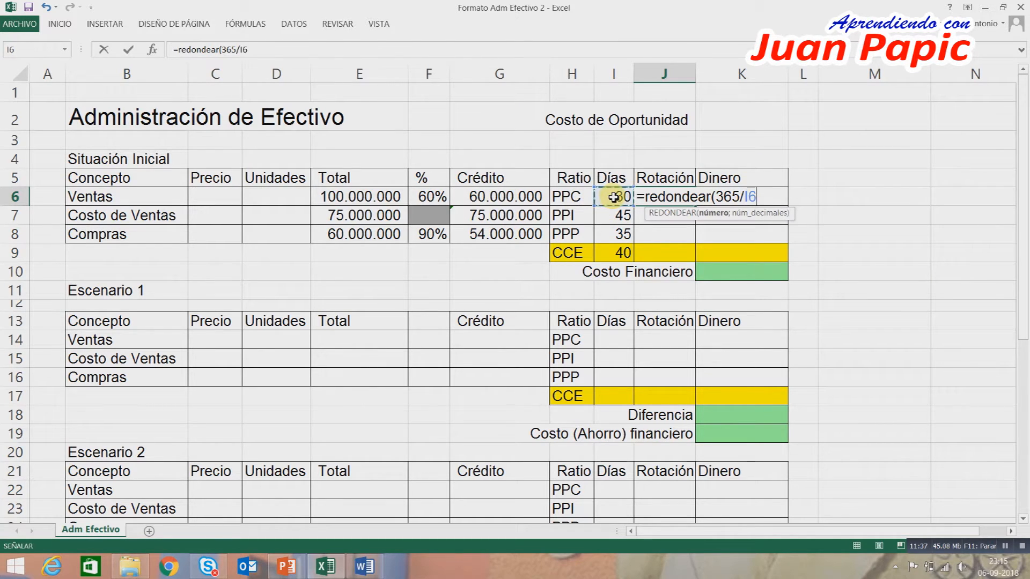
type(";2")
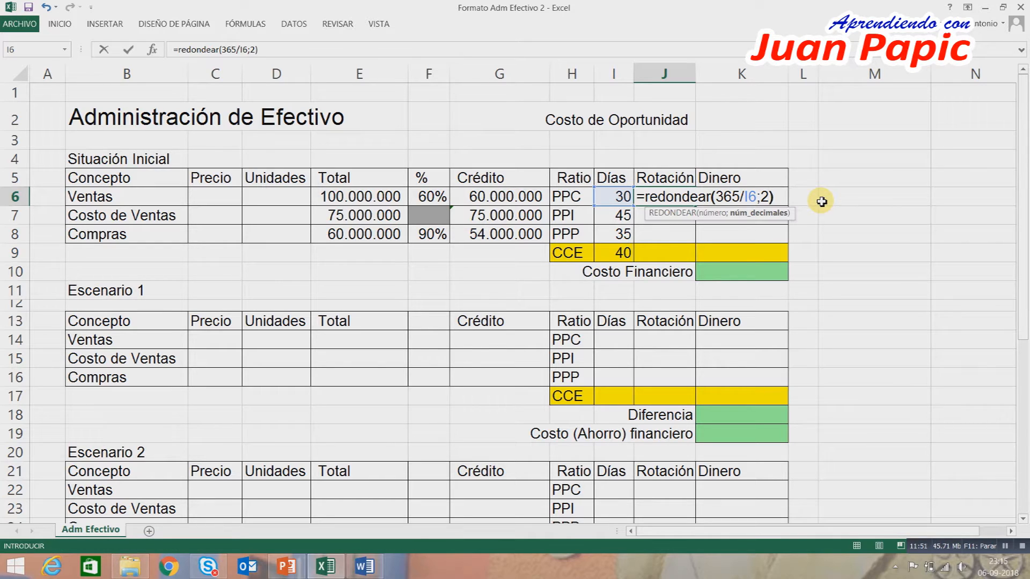
key("Return")
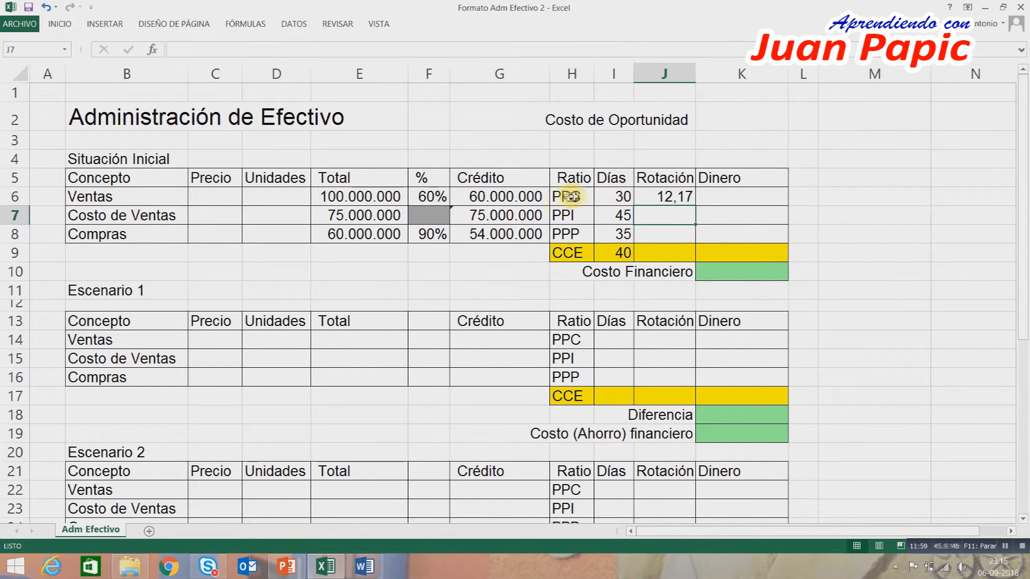
- Copy the Rotación formula from J6 down to J8 for PPI and PPP, and check the formulas in J6 and J7
left_click(668, 199)
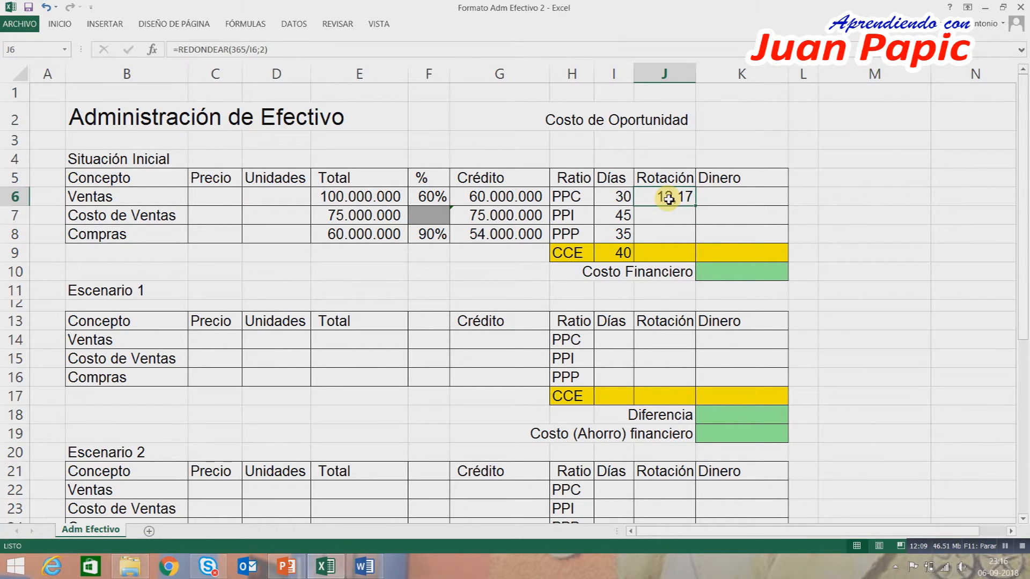
double_click(669, 199)
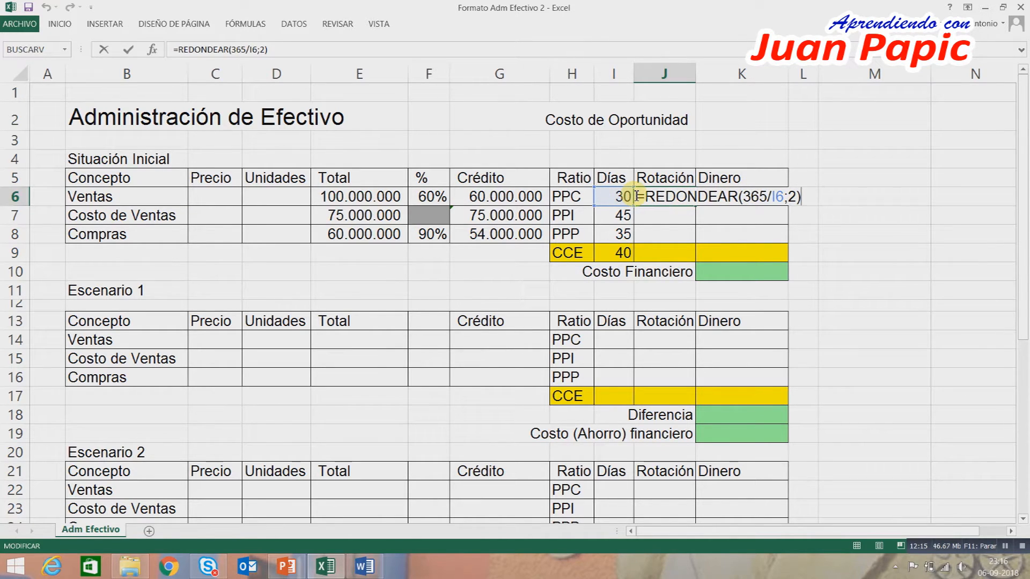
key("Escape")
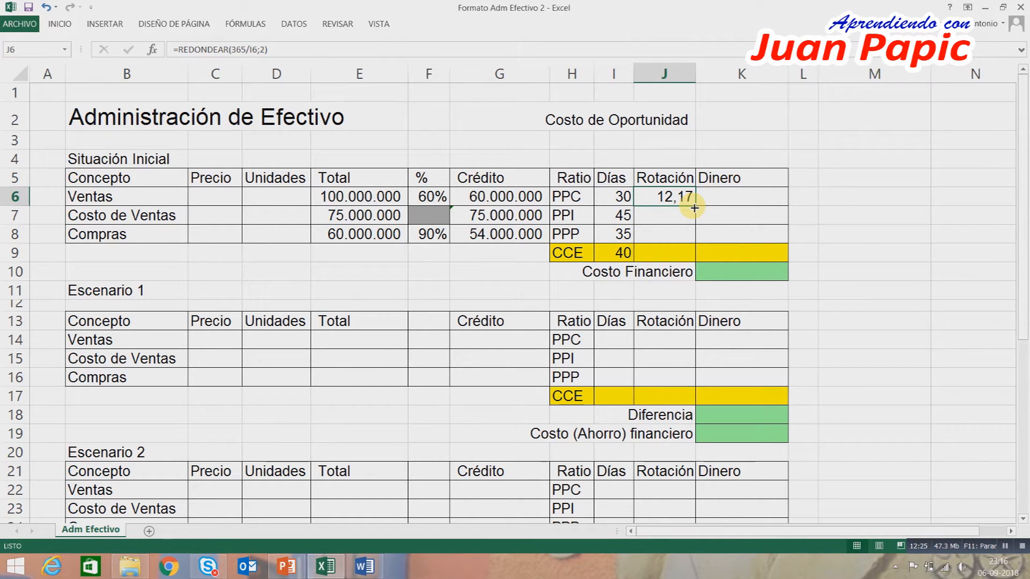
left_click_drag(694, 208, 697, 241)
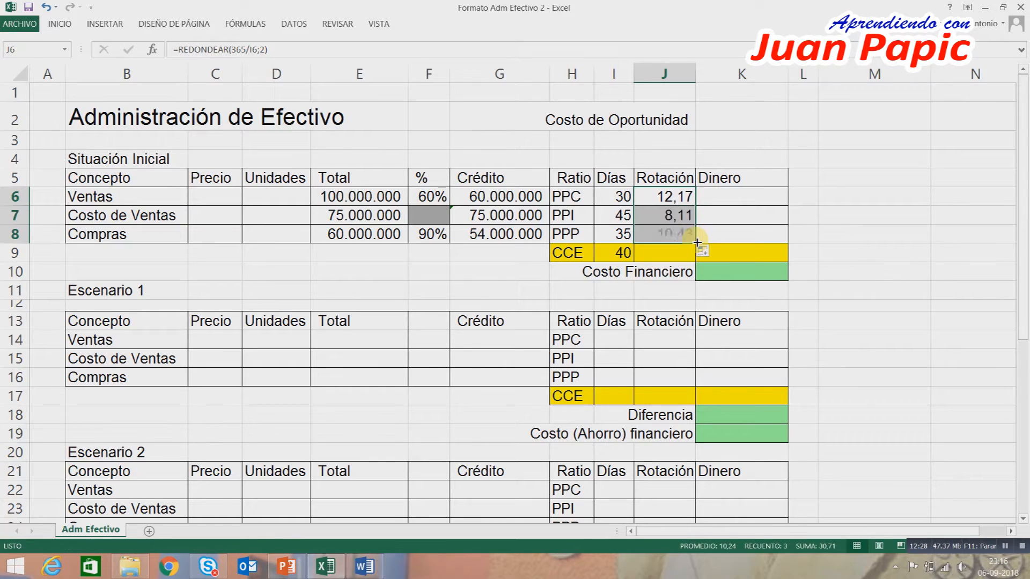
left_click(682, 216)
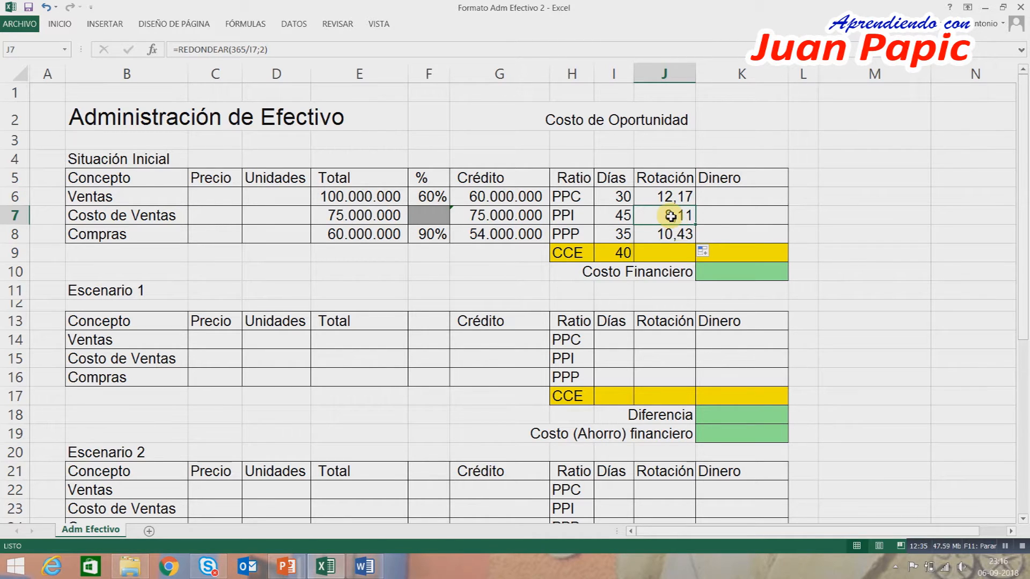
left_click(655, 194)
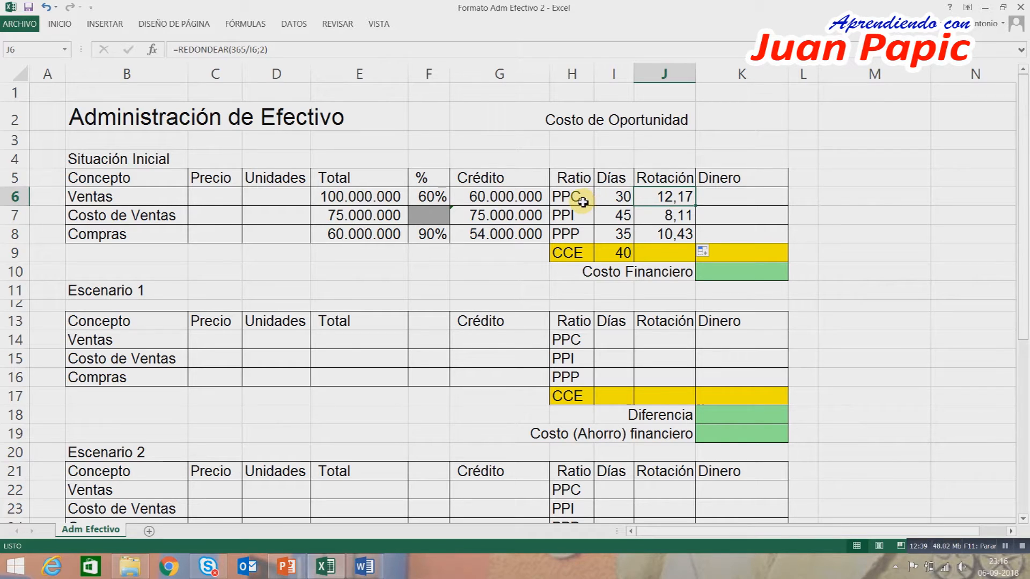
left_click(664, 216)
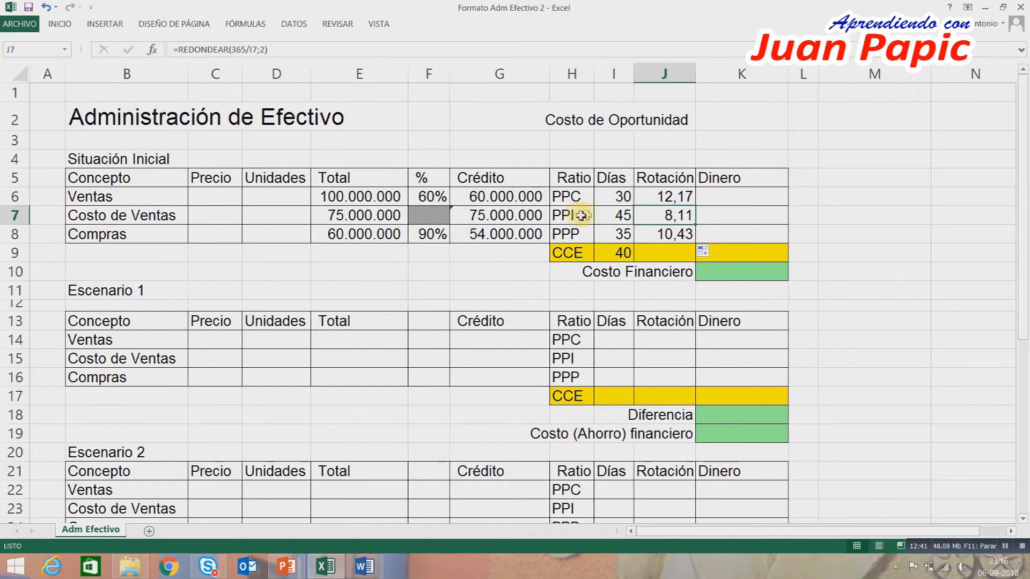
- Calculate the PPC money in K6 with the formula =REDONDEAR(G6/J6;0)
left_click(658, 239)
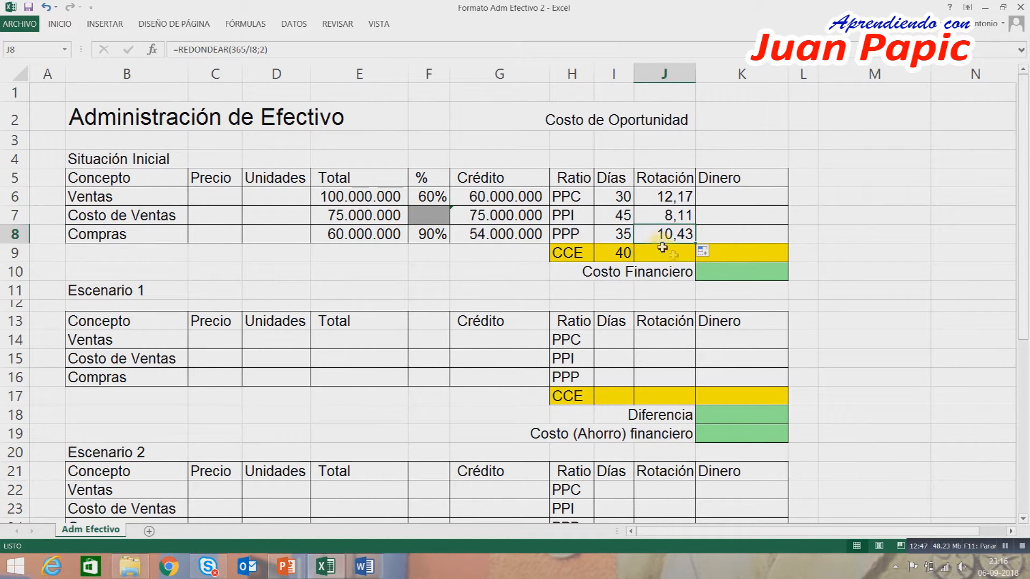
left_click(768, 199)
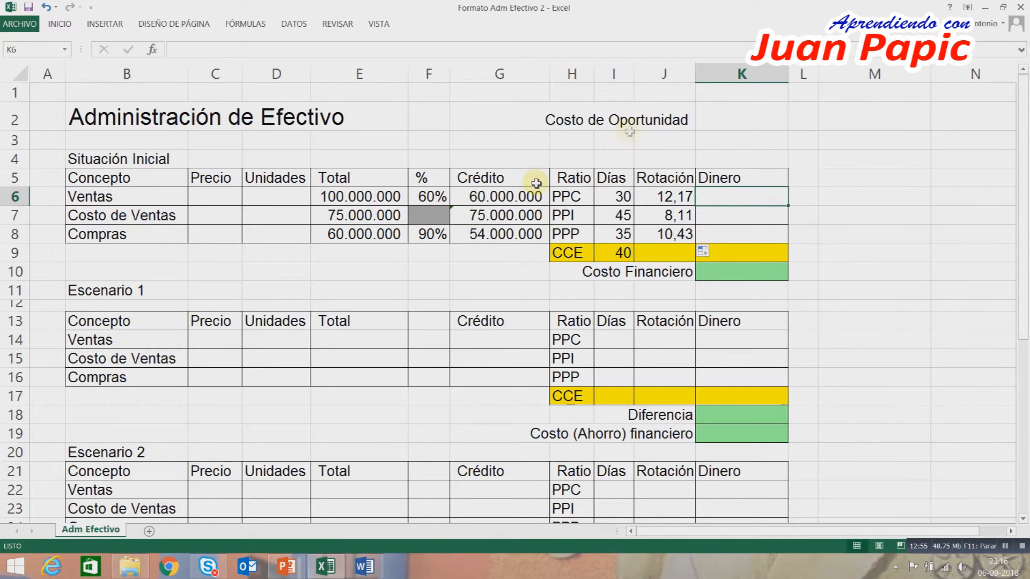
left_click(500, 196)
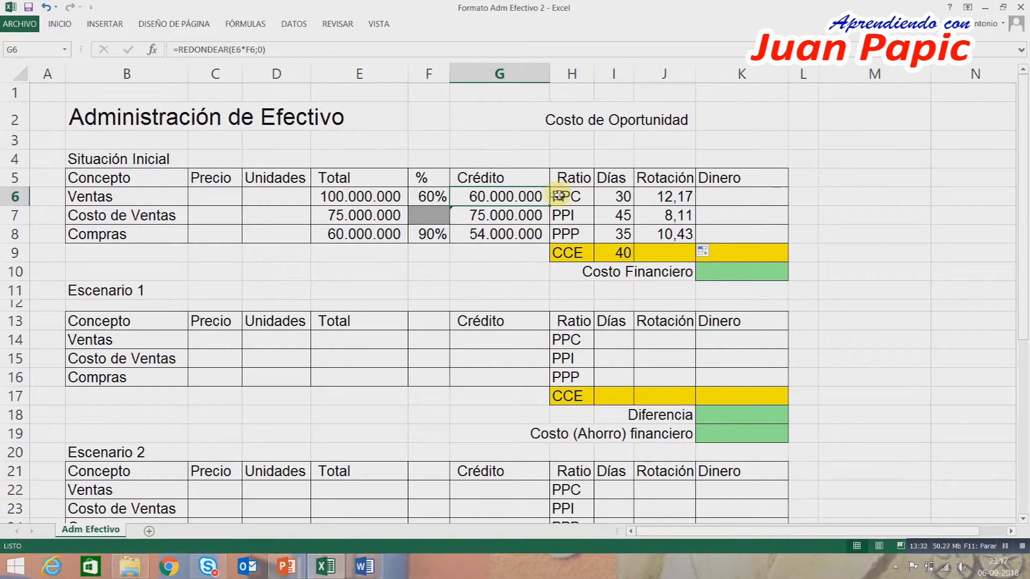
left_click(769, 201)
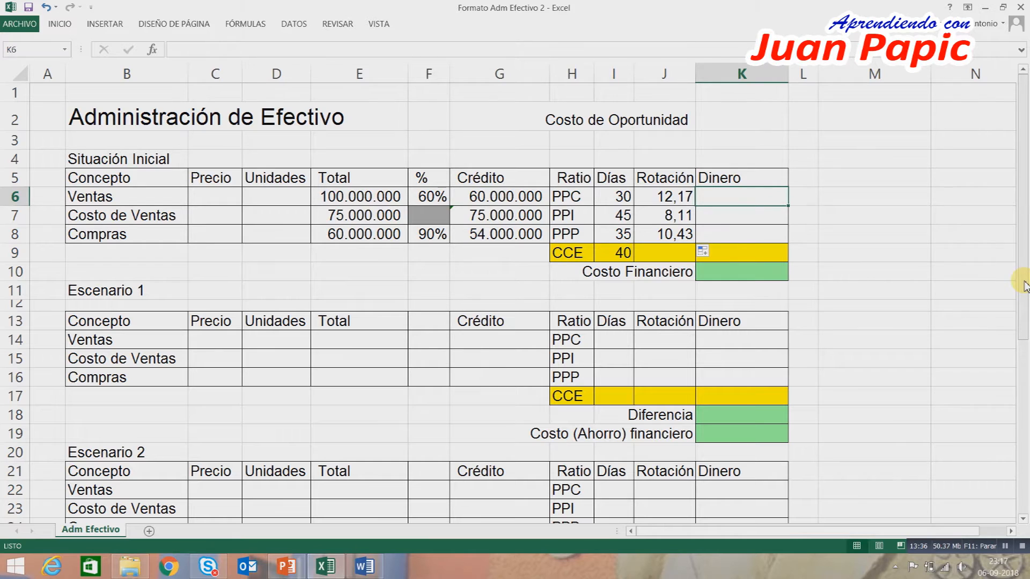
type("=")
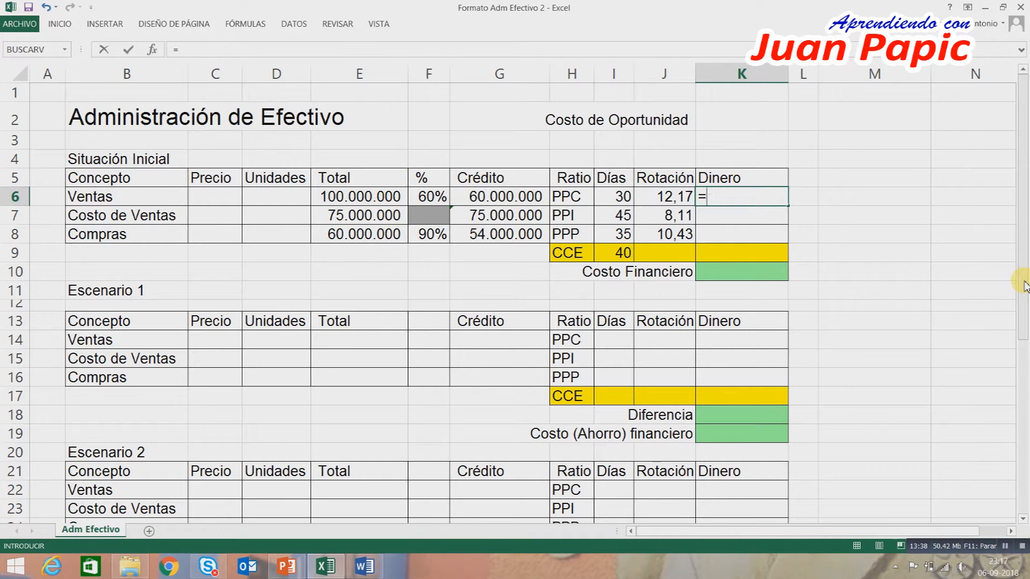
type("redondear(")
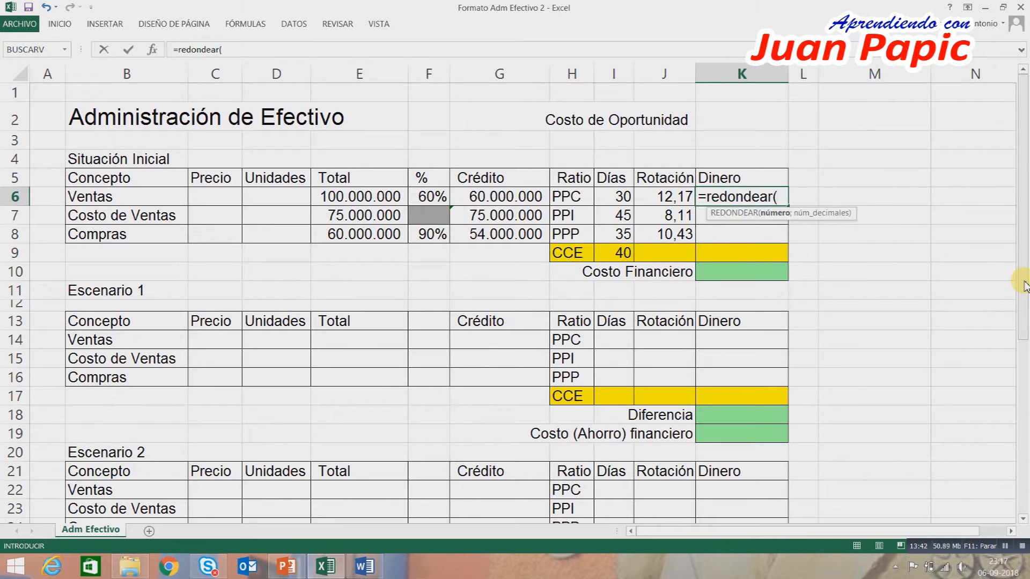
left_click(509, 197)
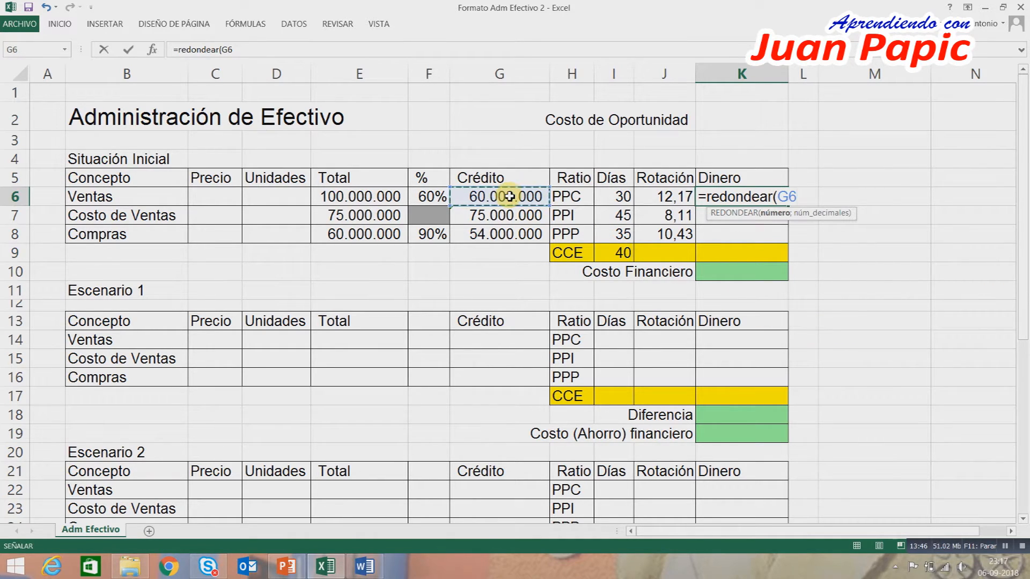
type("/")
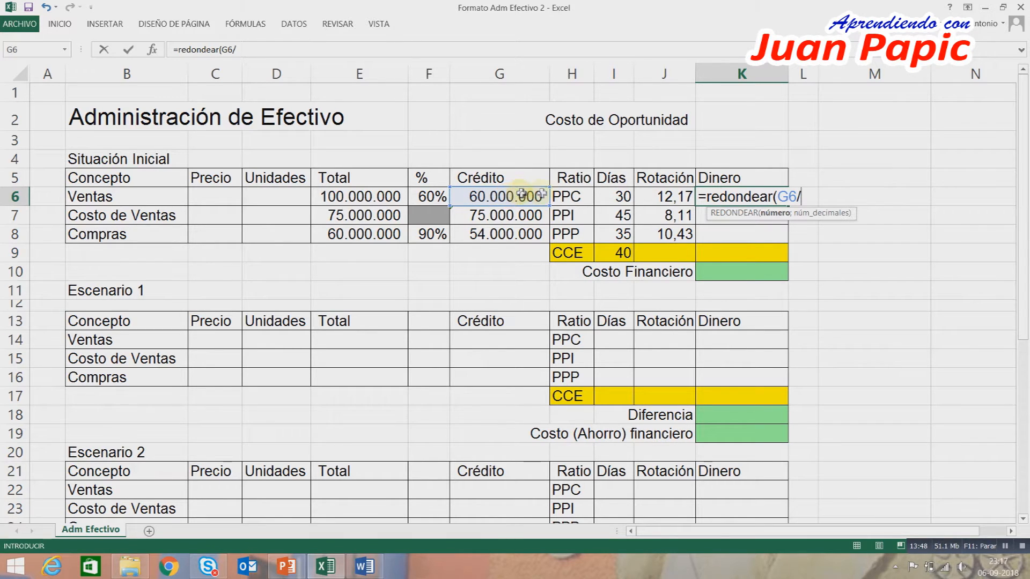
left_click(687, 194)
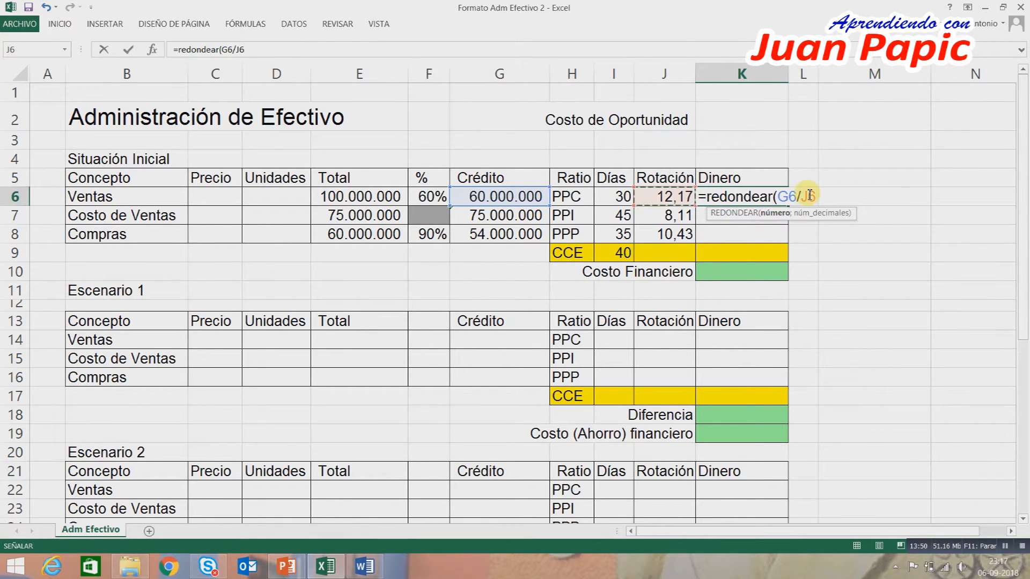
type(";")
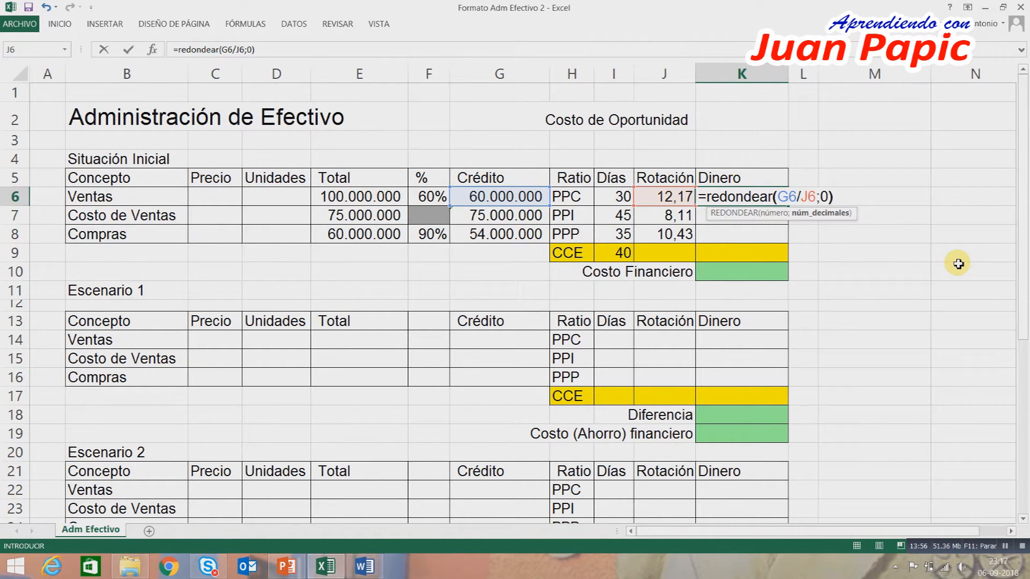
type("0)")
key("Return")
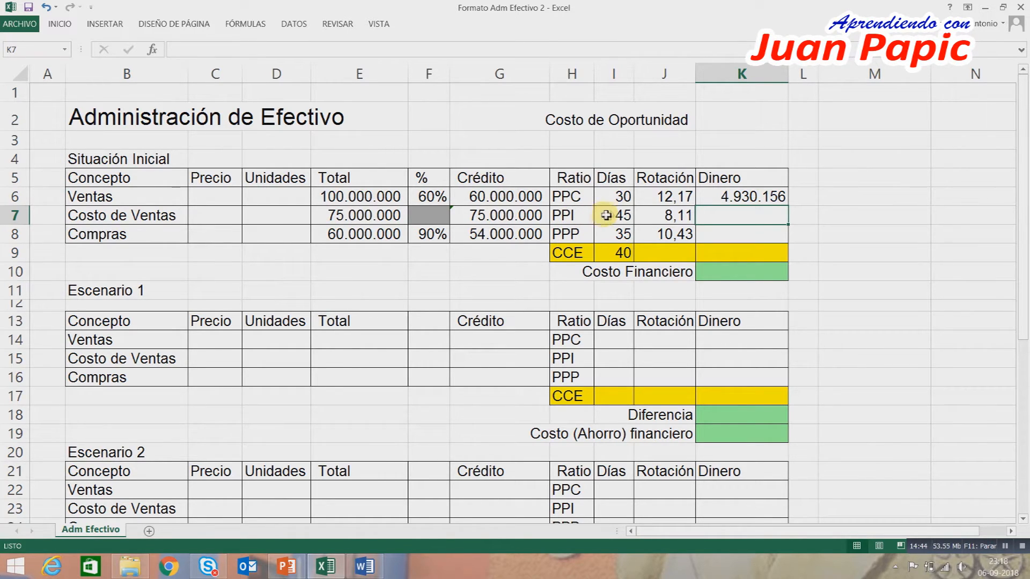
- Copy the Dinero formula from K6 down to K8 for PPI and PPP, and check the formulas in K6 to K8
left_click(759, 199)
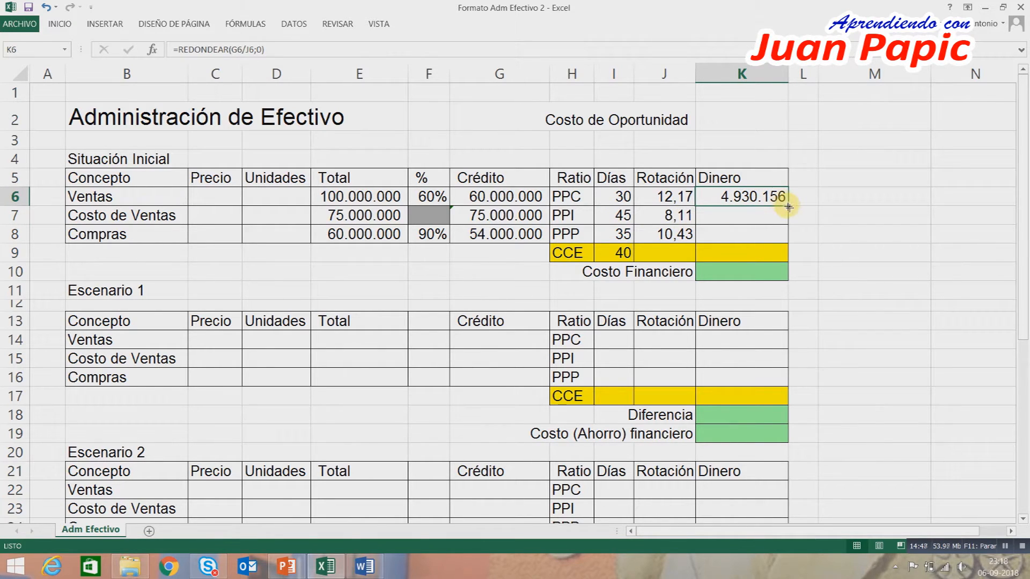
left_click_drag(789, 206, 793, 239)
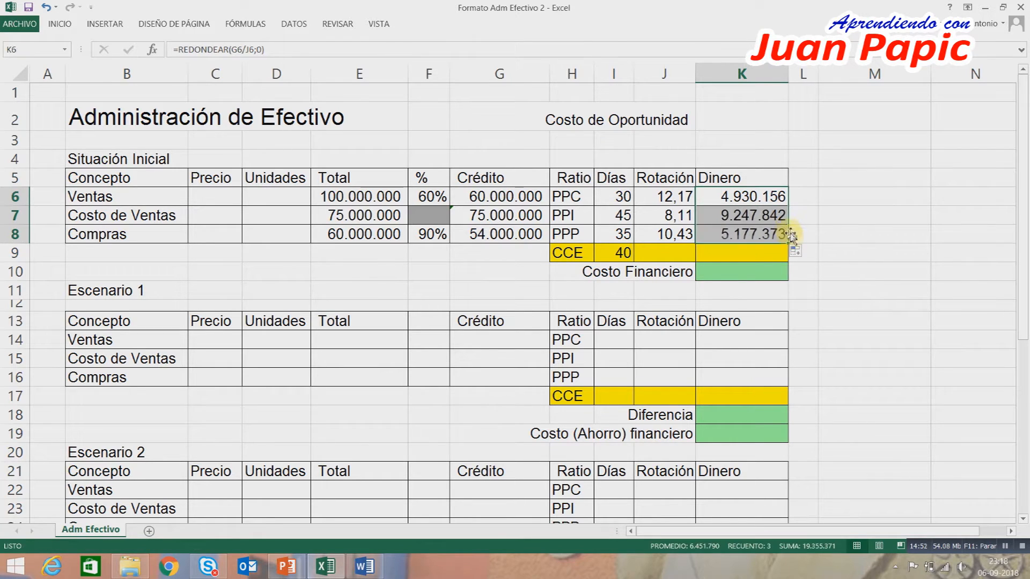
left_click(843, 219)
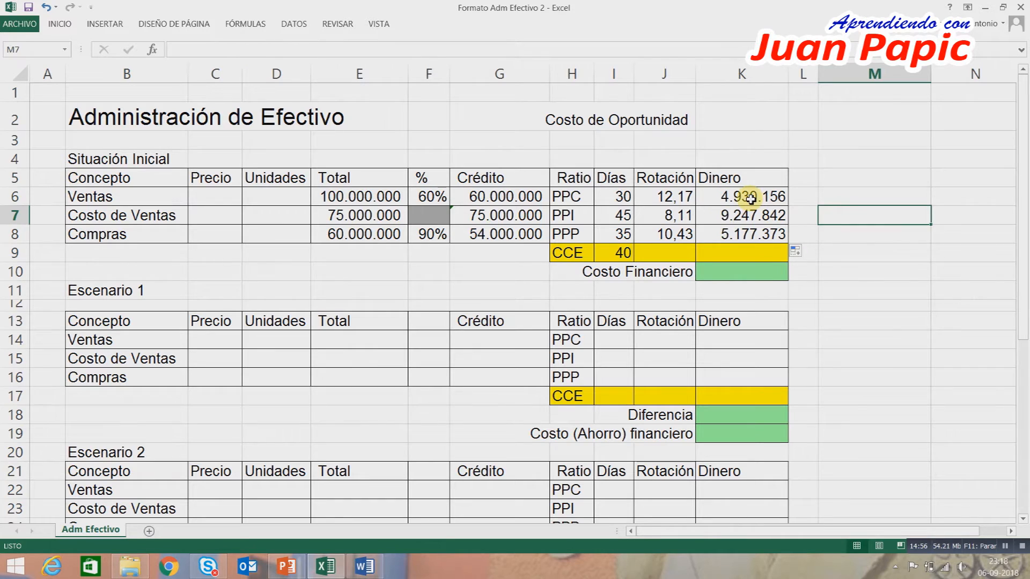
left_click(723, 200)
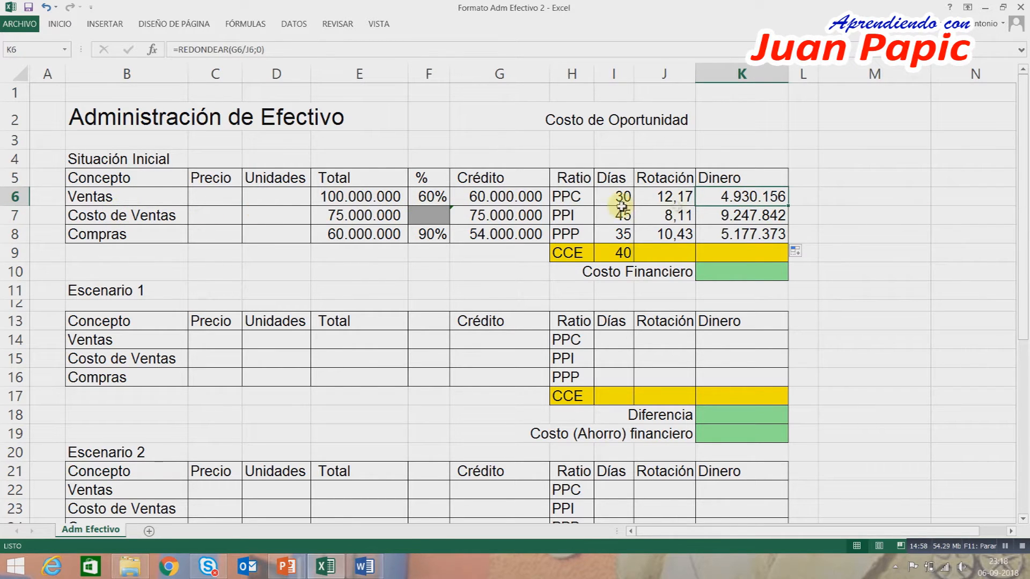
left_click(749, 221)
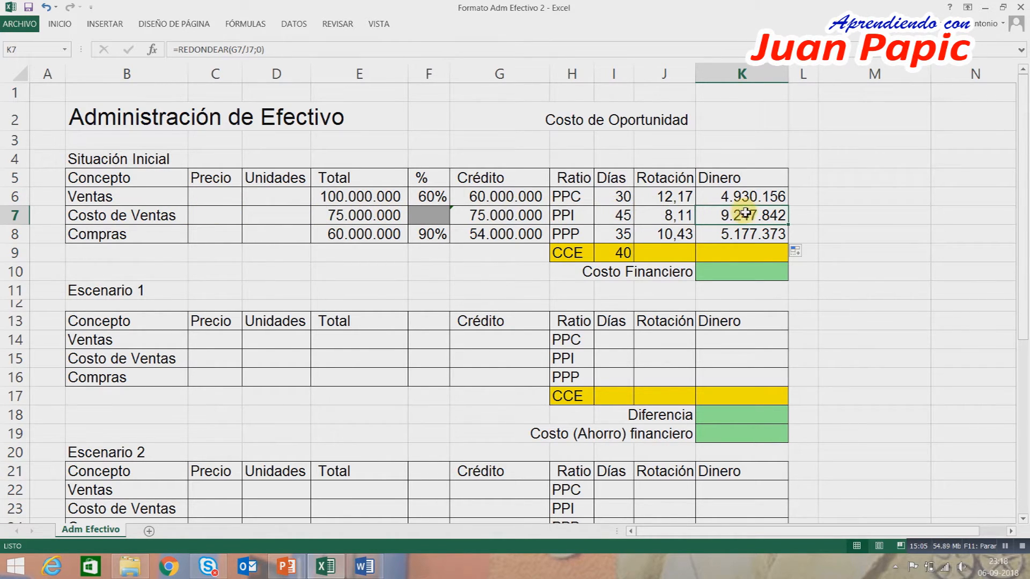
left_click(762, 237)
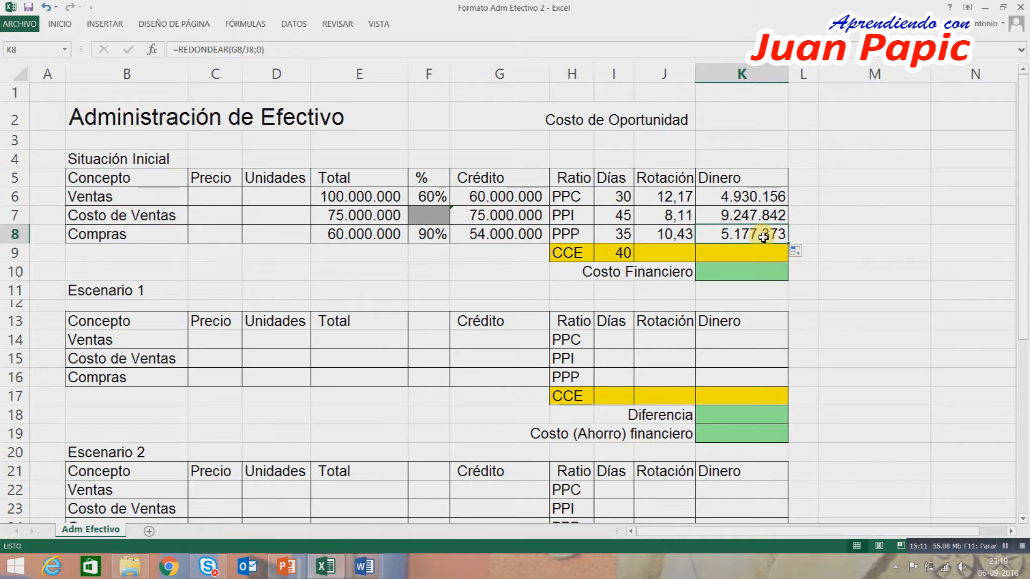
- Review the CCE days formula in I9, and calculate the CCE money in K9 the same way with =K6+K7-K8
left_click(737, 252)
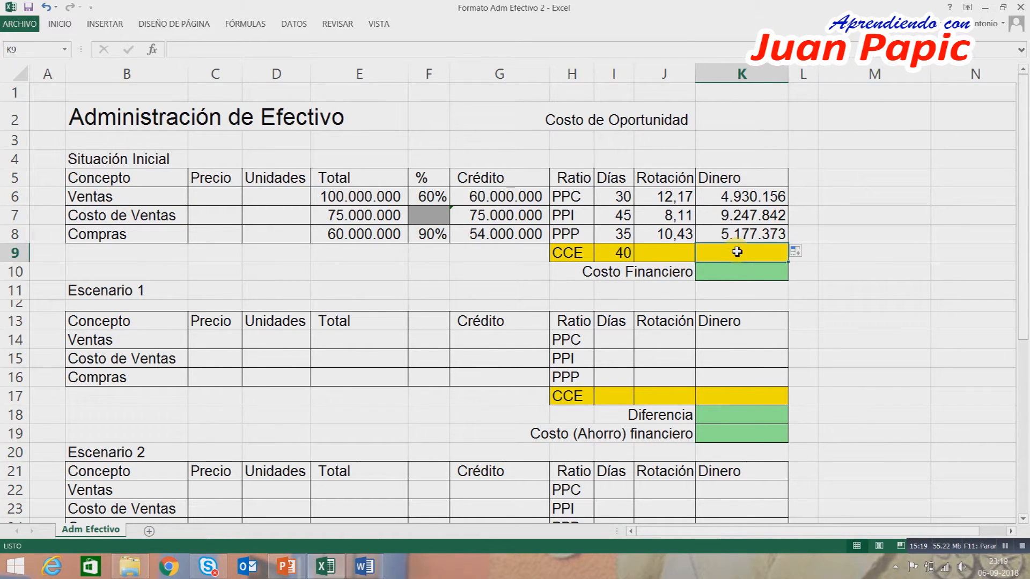
left_click(616, 256)
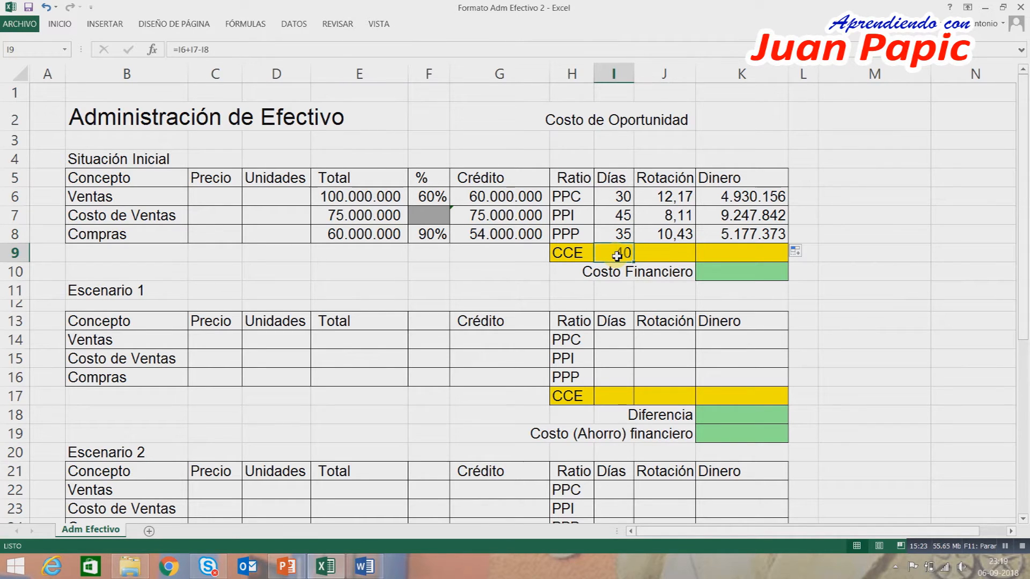
double_click(617, 256)
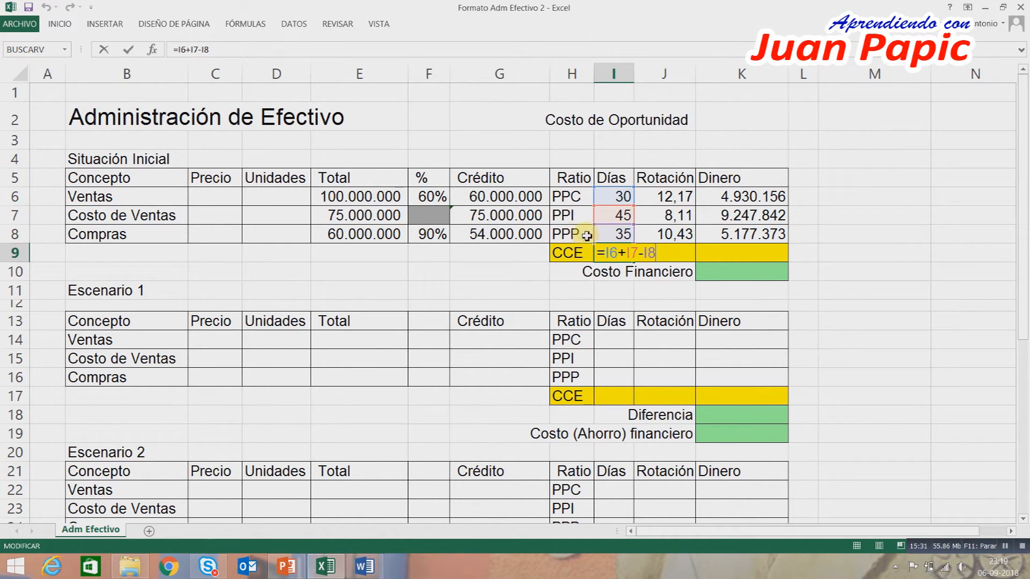
key("Return")
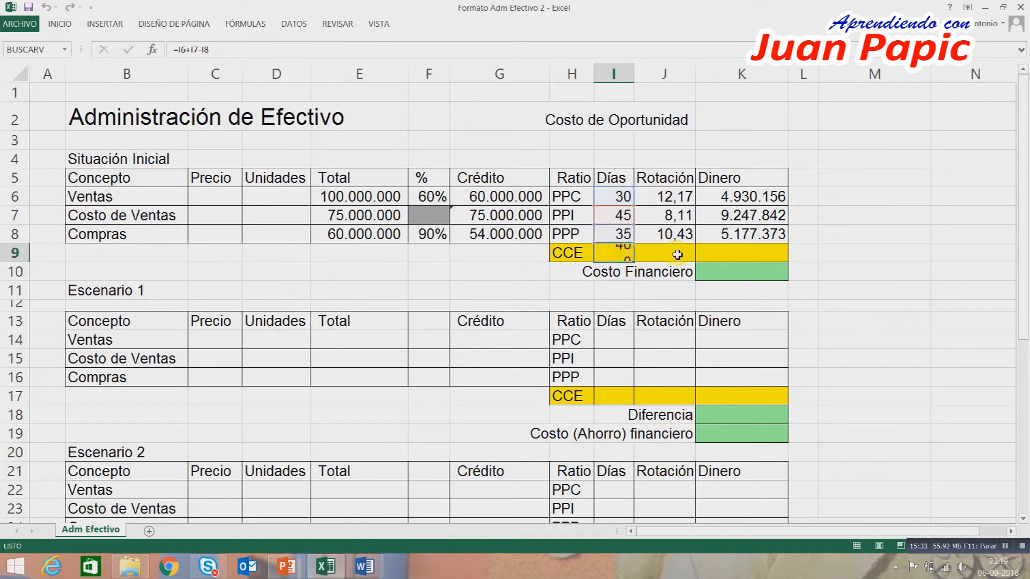
left_click(733, 258)
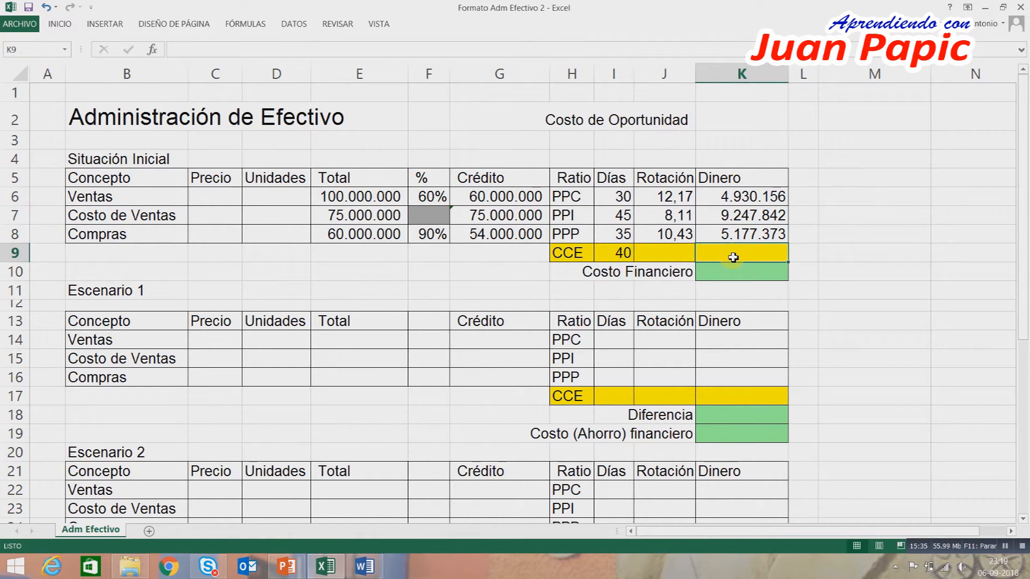
type("=")
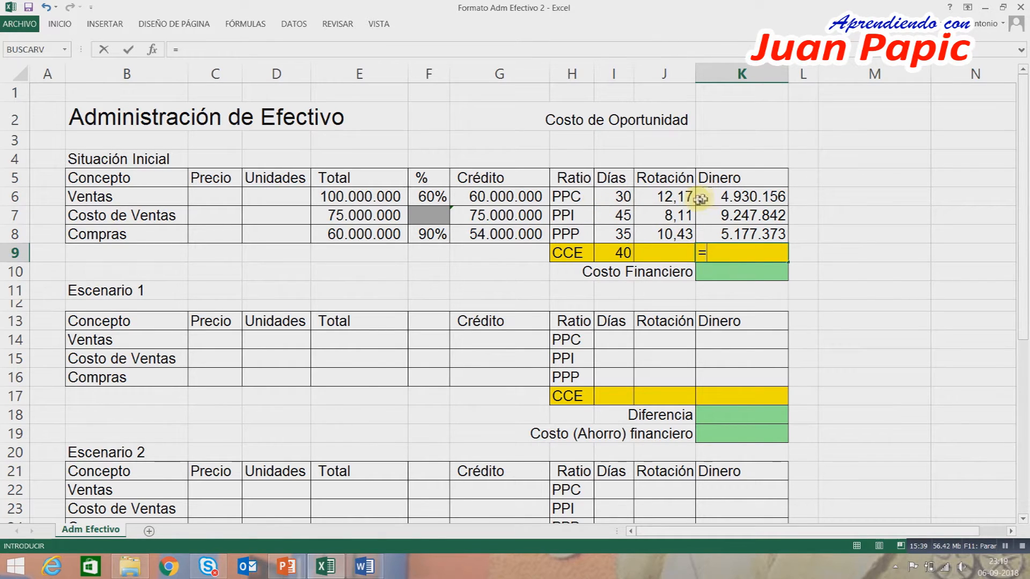
left_click(727, 197)
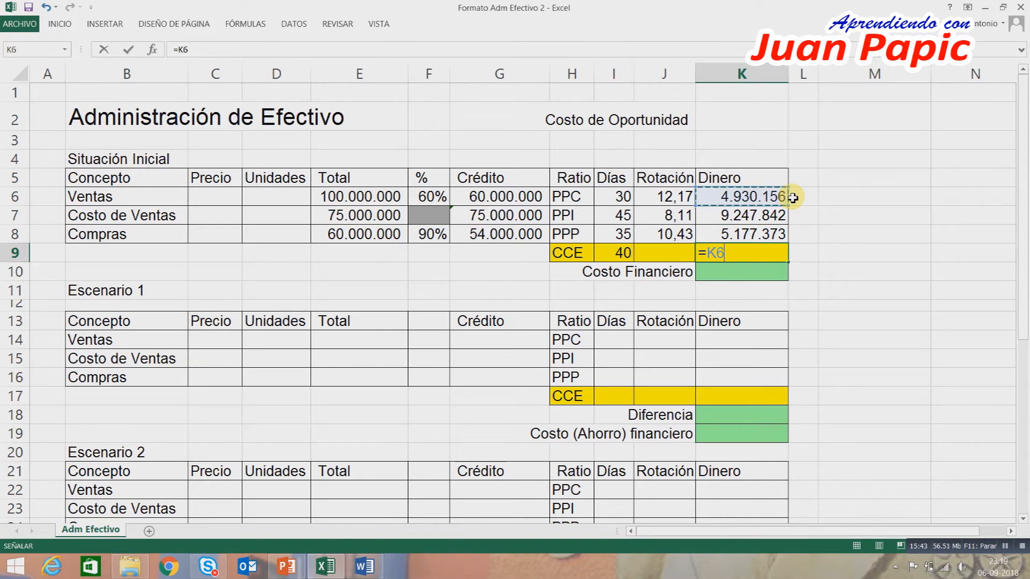
type("+")
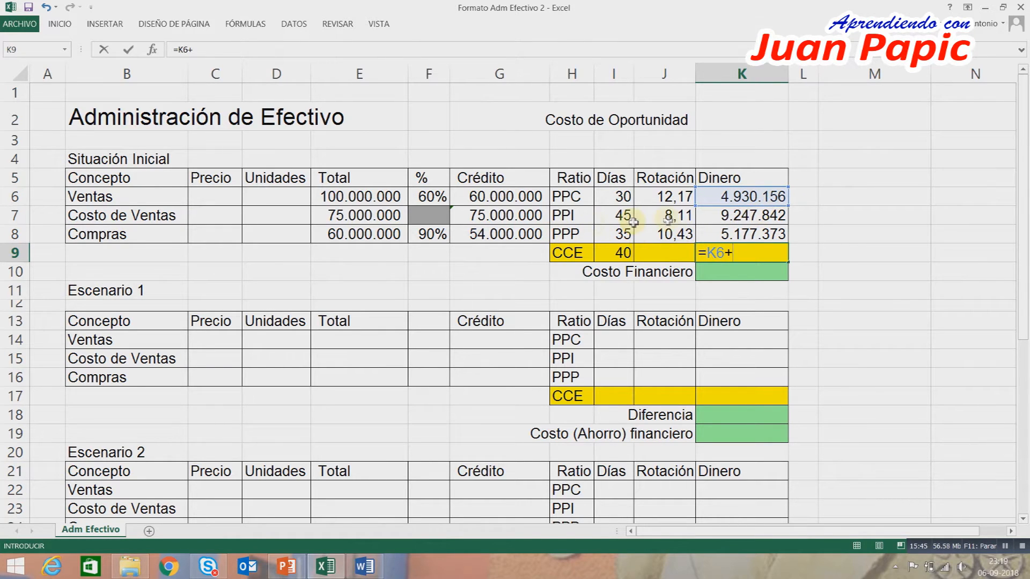
left_click(753, 218)
type("-")
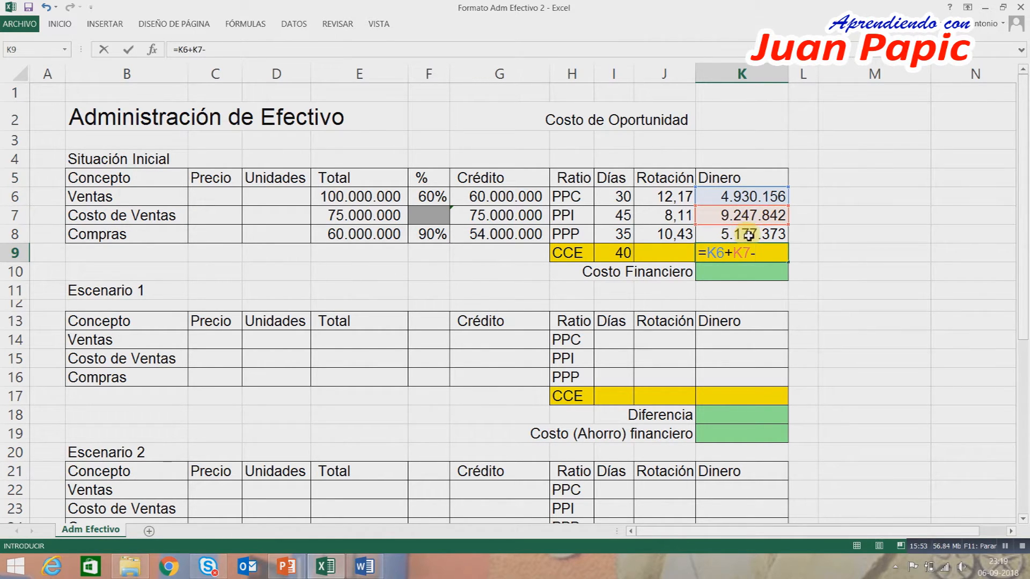
left_click(760, 236)
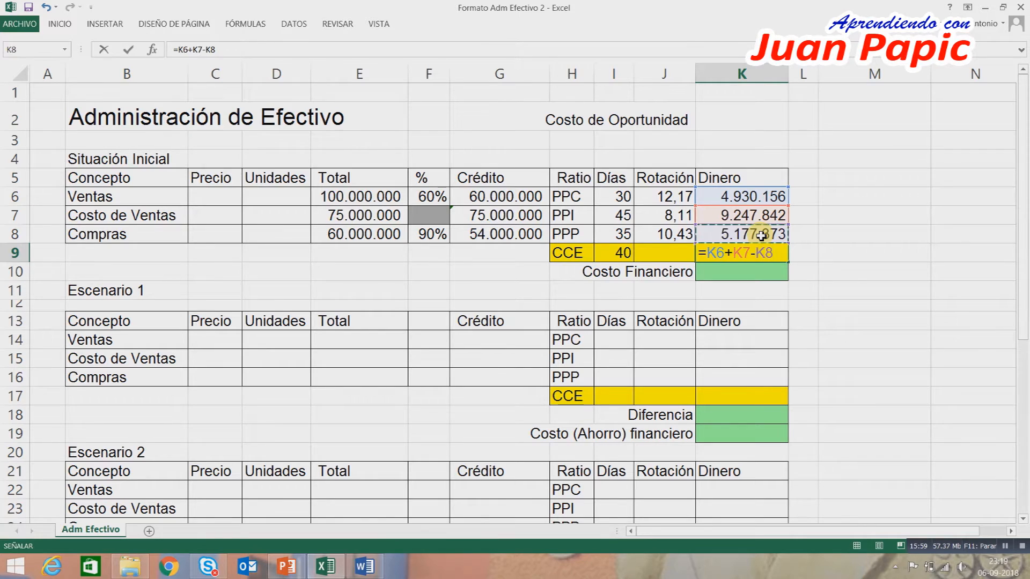
key("Return")
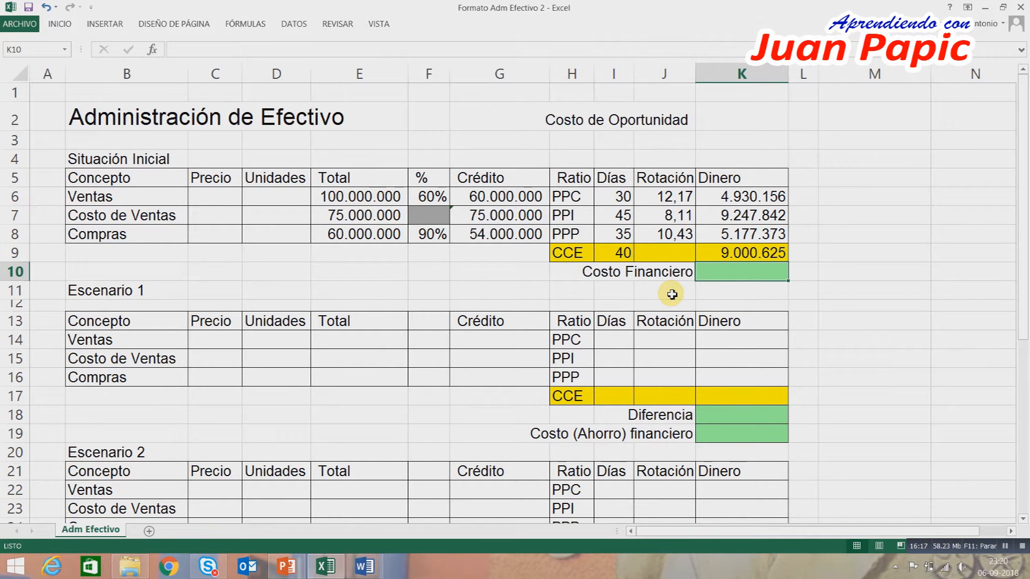
- Consult exercise 1 in Word and highlight in yellow the note about the 12% opportunity cost
left_click(371, 570)
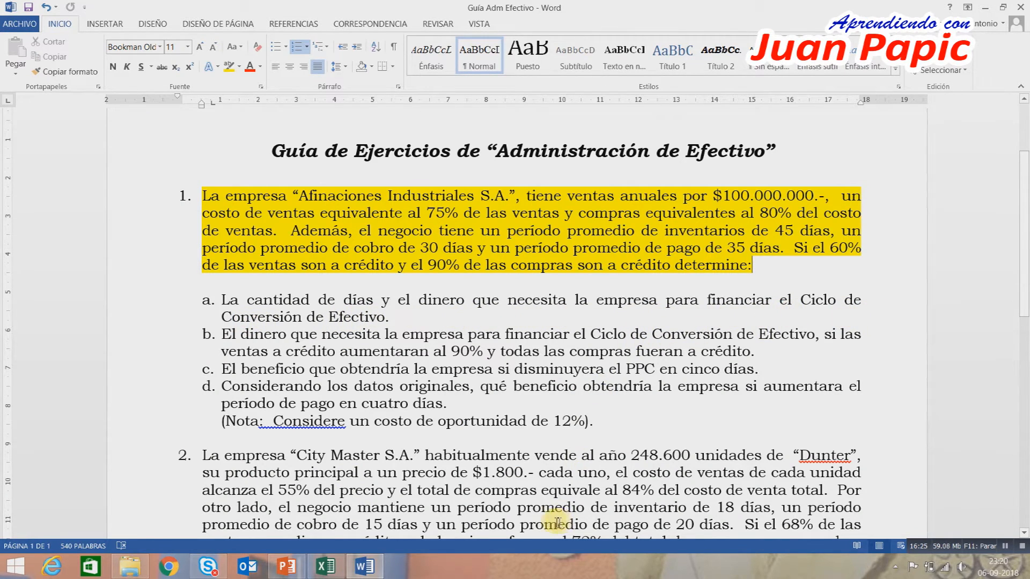
left_click(376, 574)
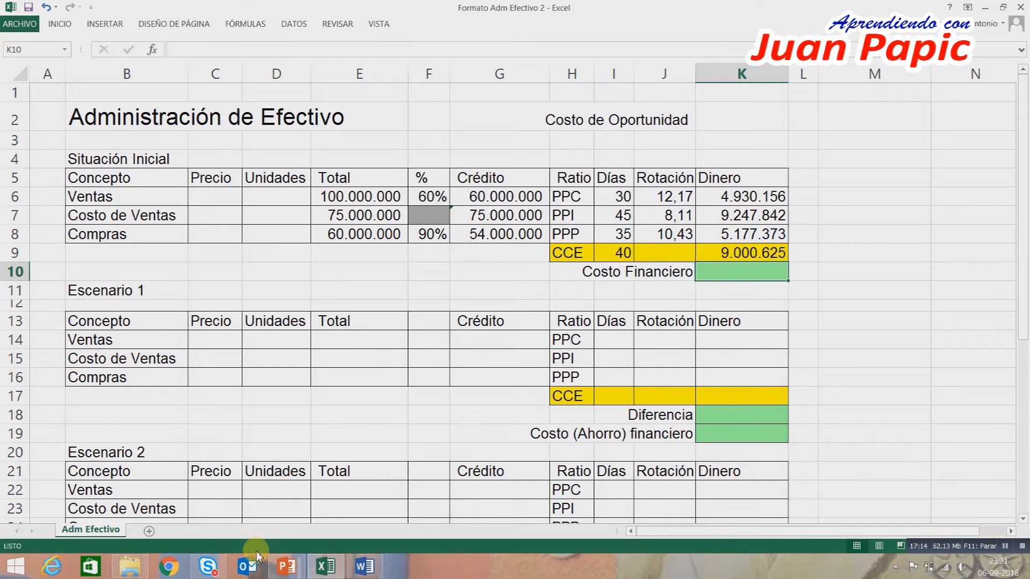
left_click(364, 566)
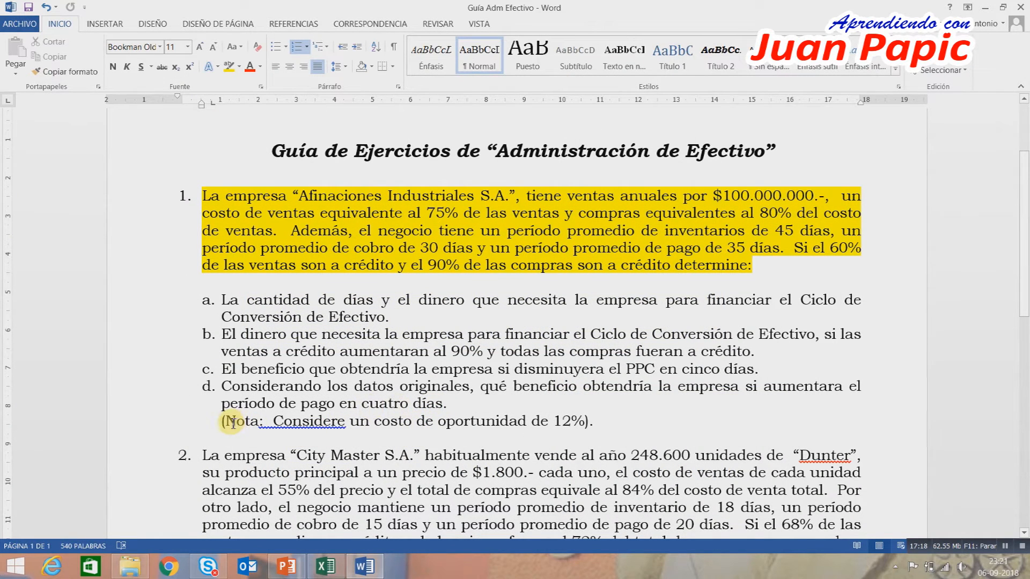
left_click_drag(221, 420, 691, 430)
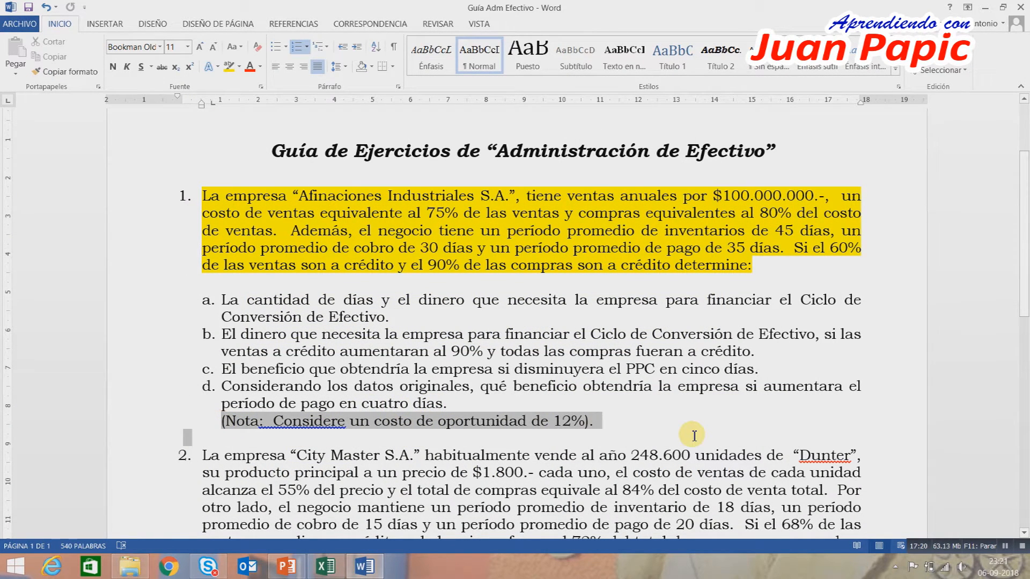
left_click(228, 65)
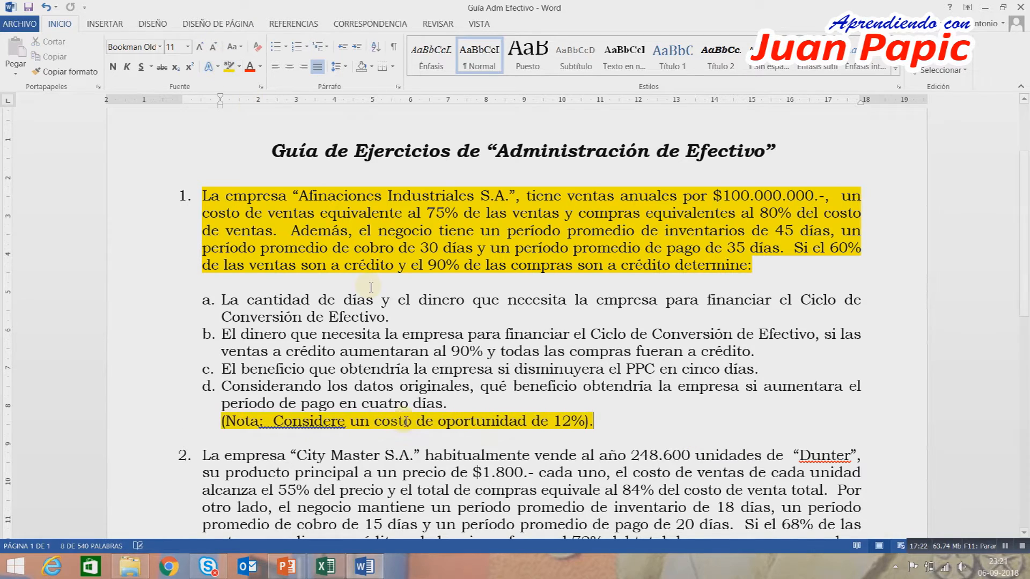
- Switch to Excel and enter 12% as the Costo de Oportunidad in K2
left_click(334, 573)
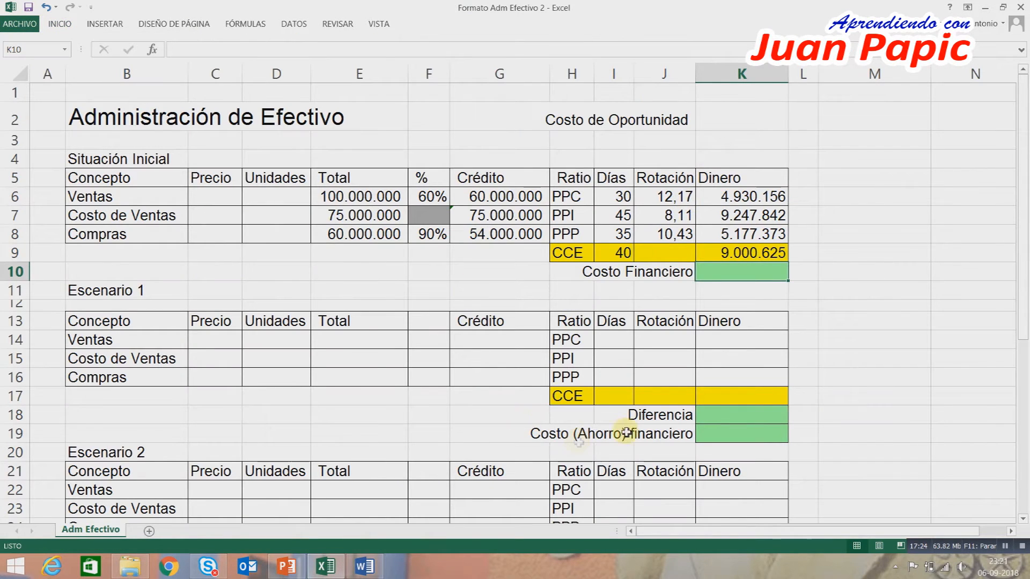
left_click(759, 123)
type("12")
key("Return")
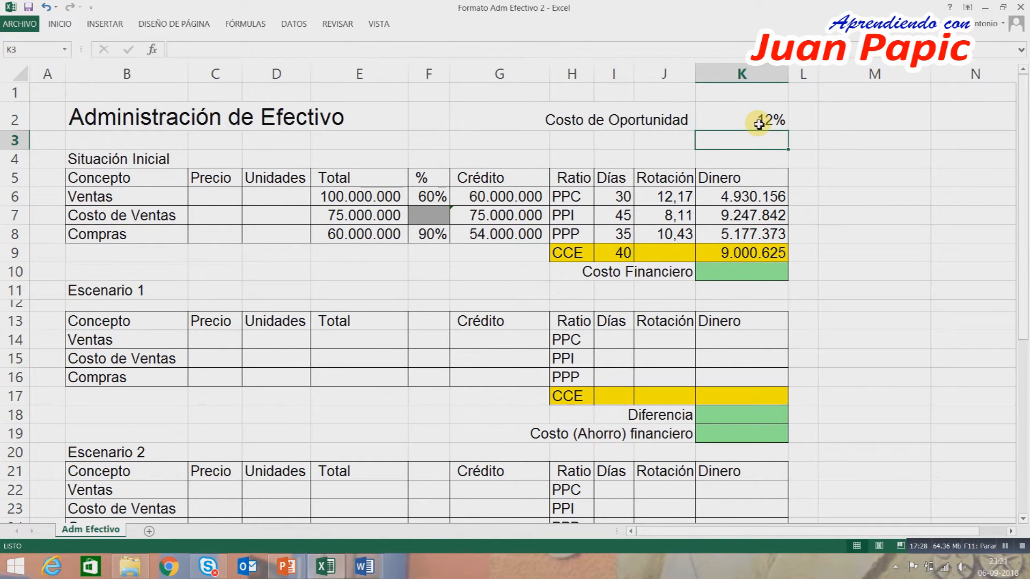
- Calculate the Costo Financiero in K10 as the CCE money times the opportunity cost, rounded to 0 decimals, with =REDONDEAR(K9*$K$2;0)
left_click(742, 276)
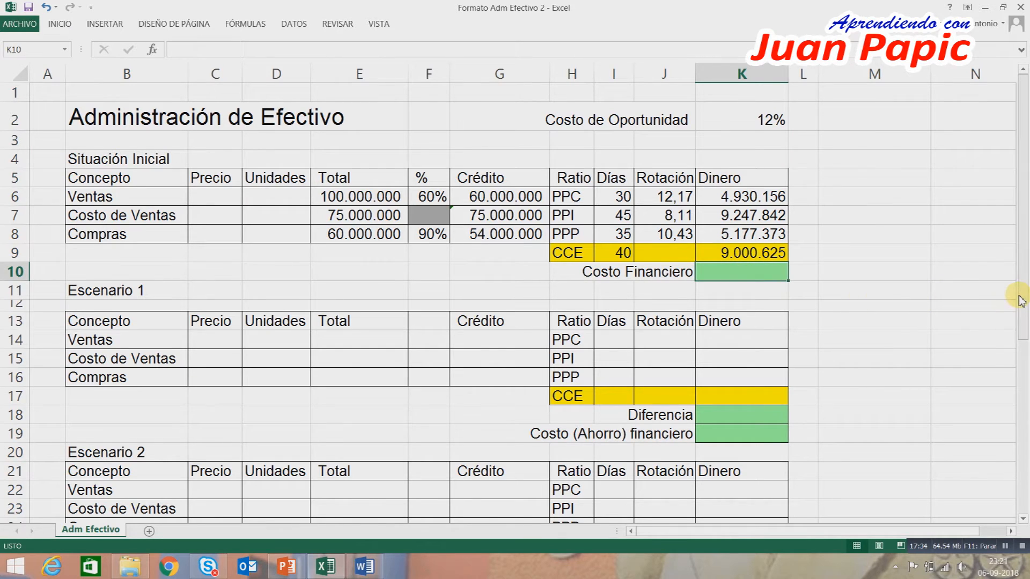
type("=")
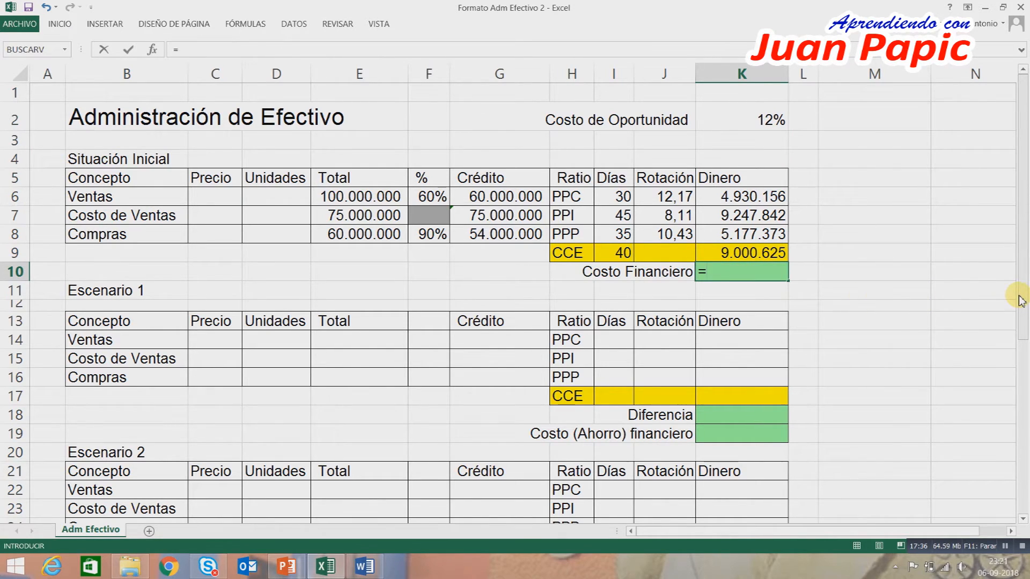
type("redondear")
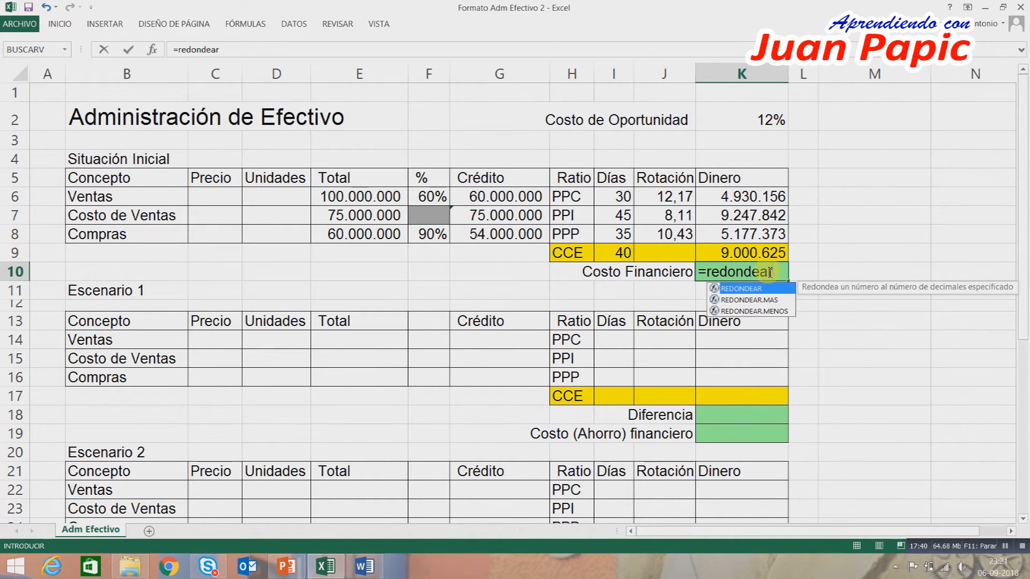
type("(")
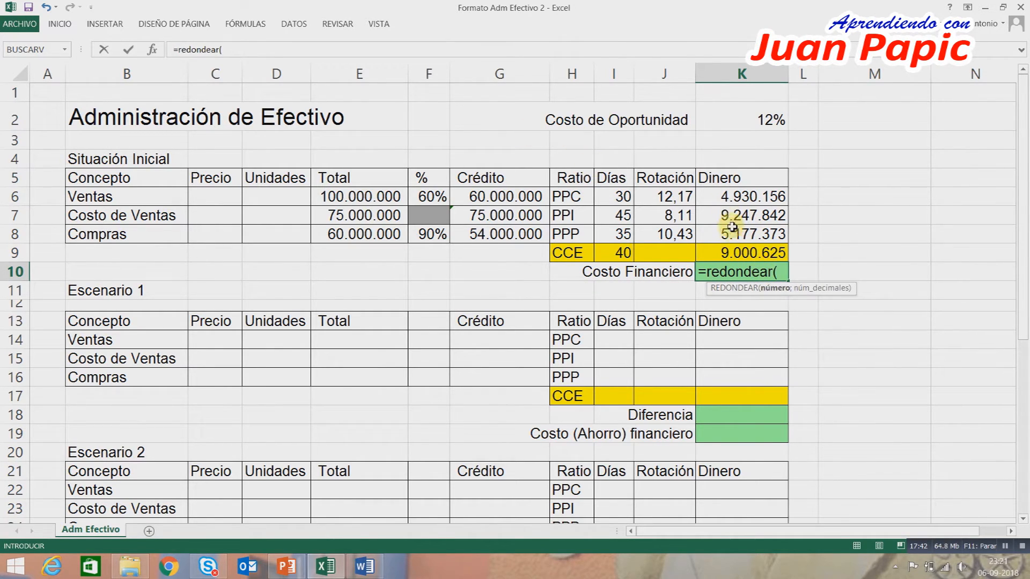
left_click(733, 255)
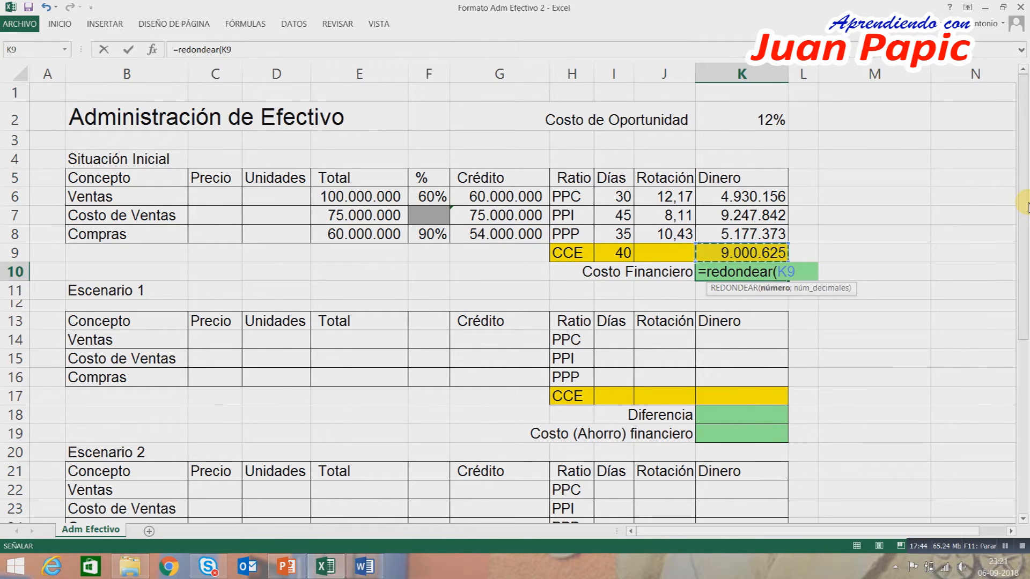
type("*")
left_click(768, 119)
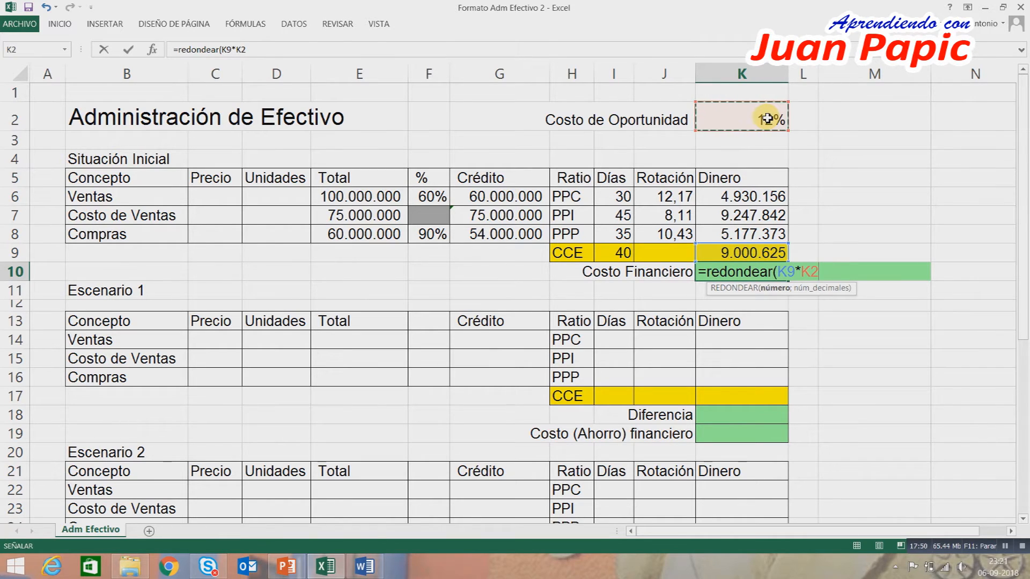
key("F4")
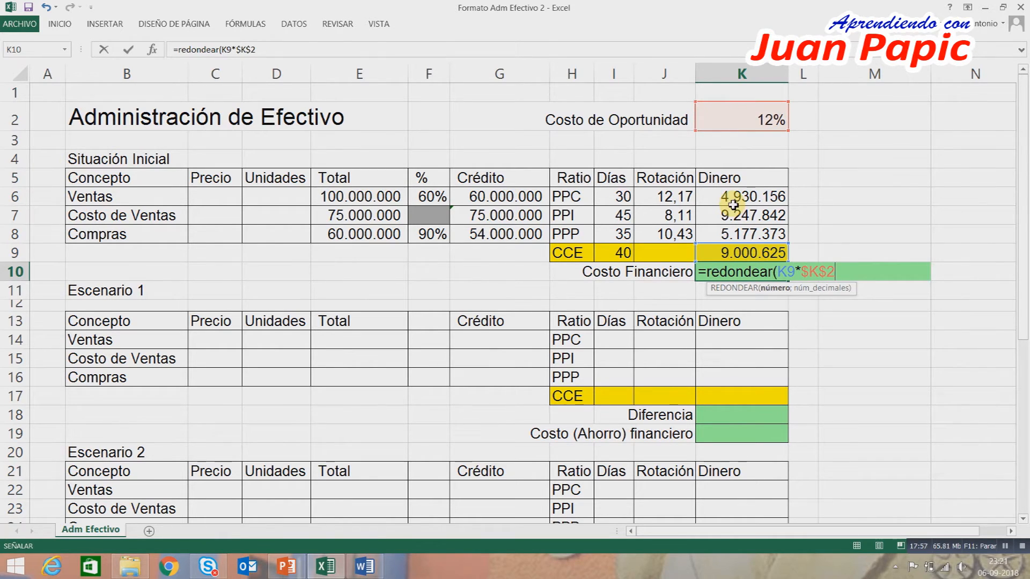
type(";0")
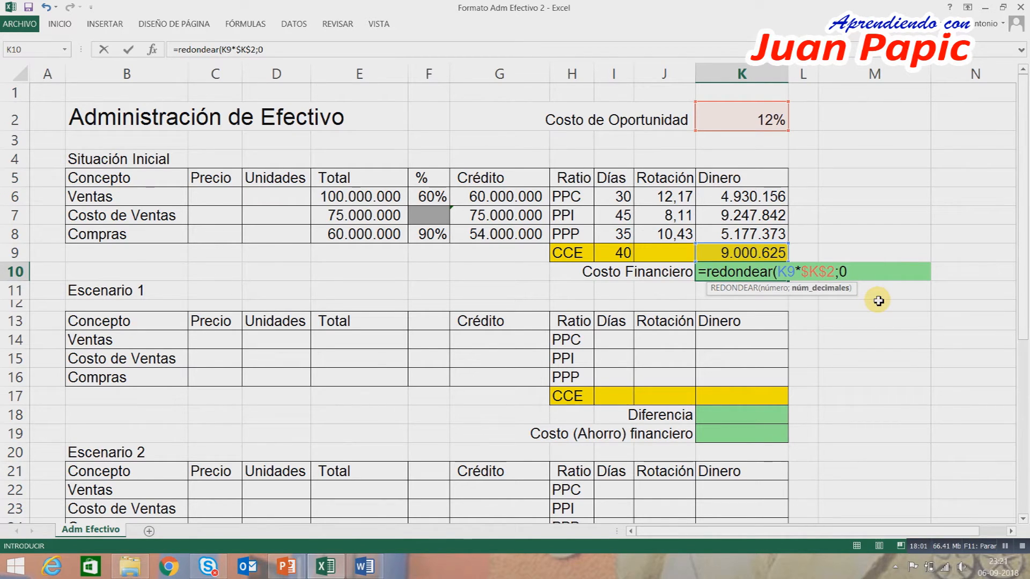
key("Return")
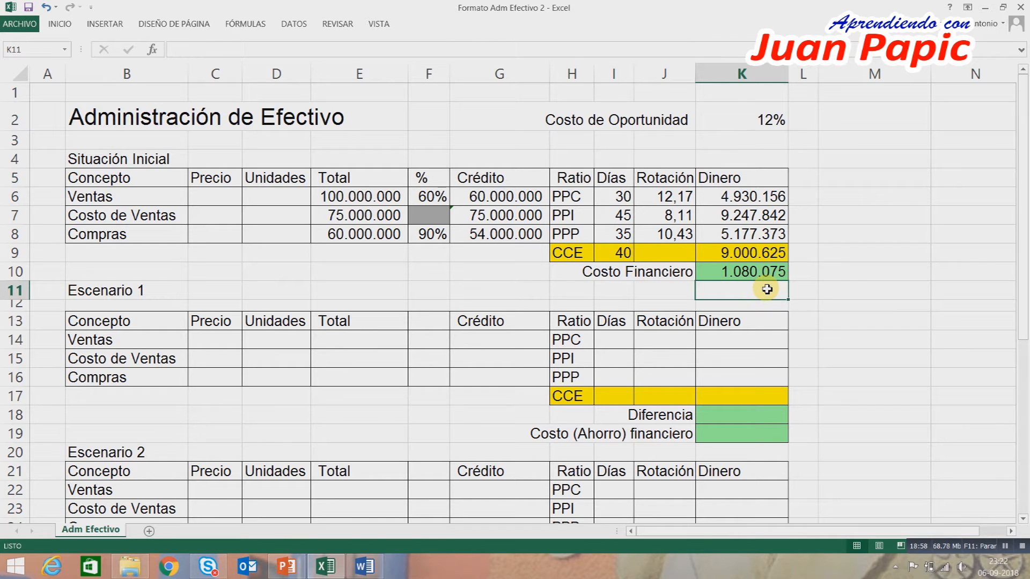
- Switch to Word and highlight question a of exercise 1 in yellow
left_click(365, 567)
left_click_drag(225, 303, 460, 301)
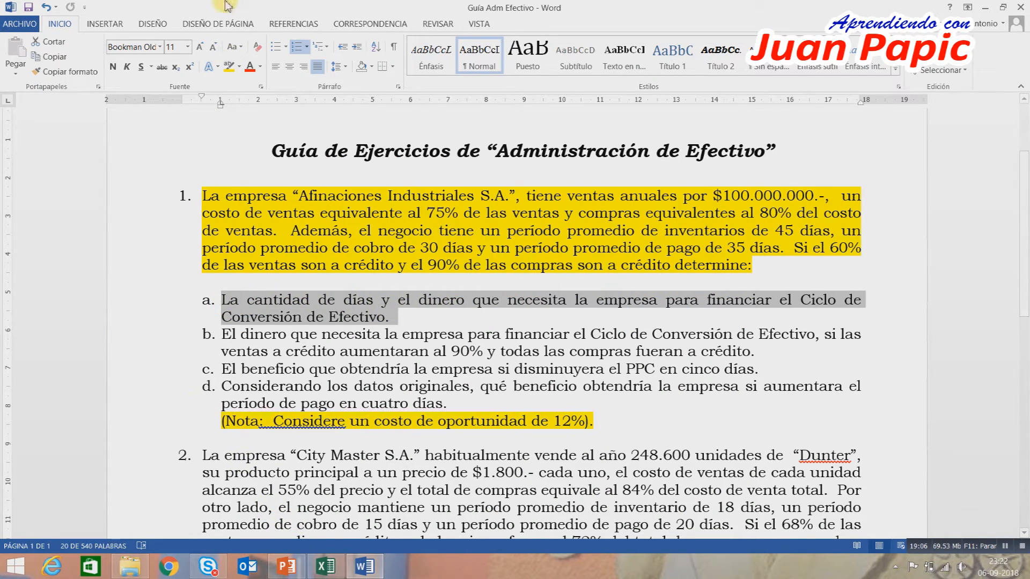
left_click(228, 69)
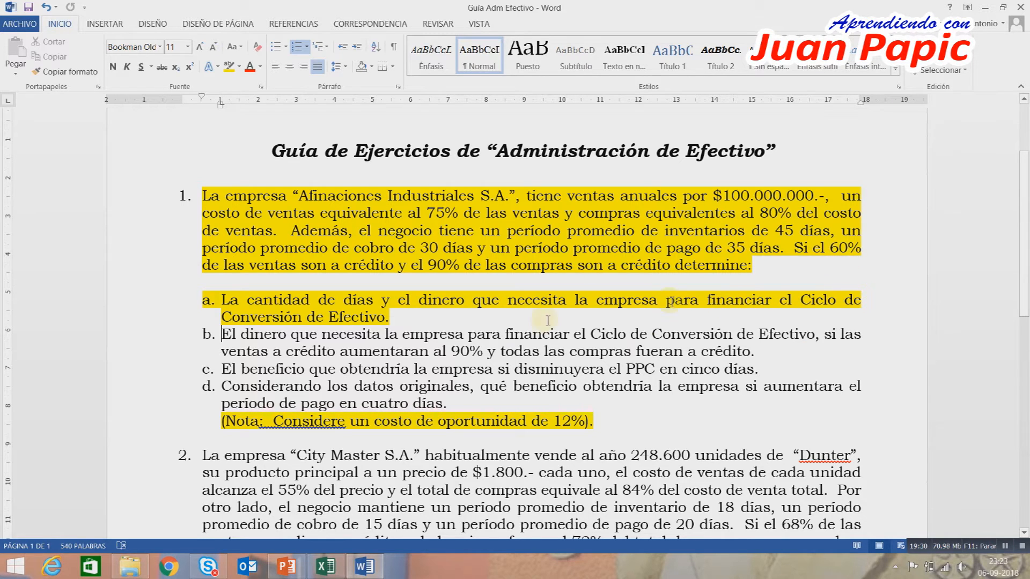
- Switch to Excel, link the Escenario 1 Ventas total in E14 with =E6, and copy the formula down to E16
left_click(324, 567)
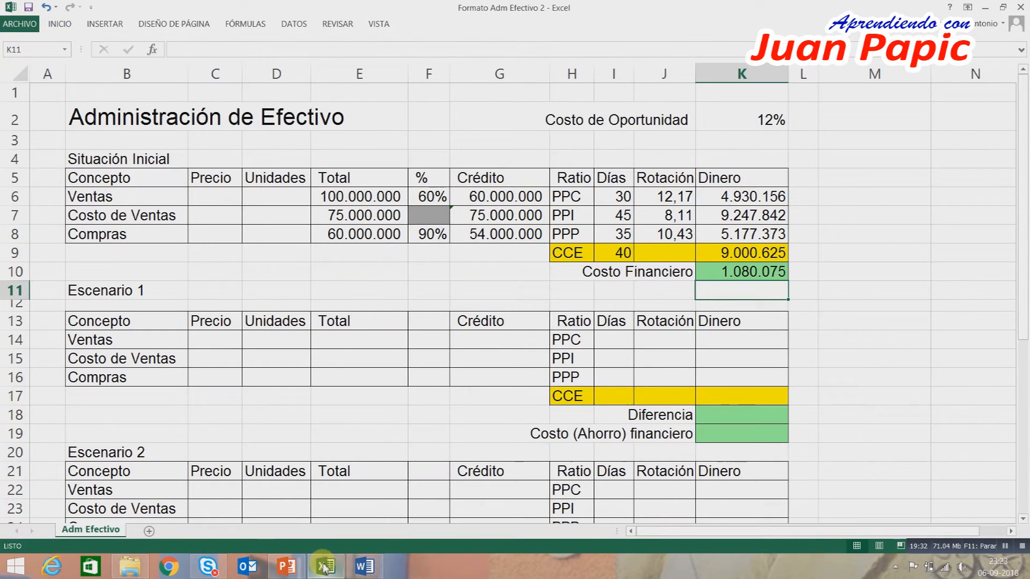
left_click(386, 340)
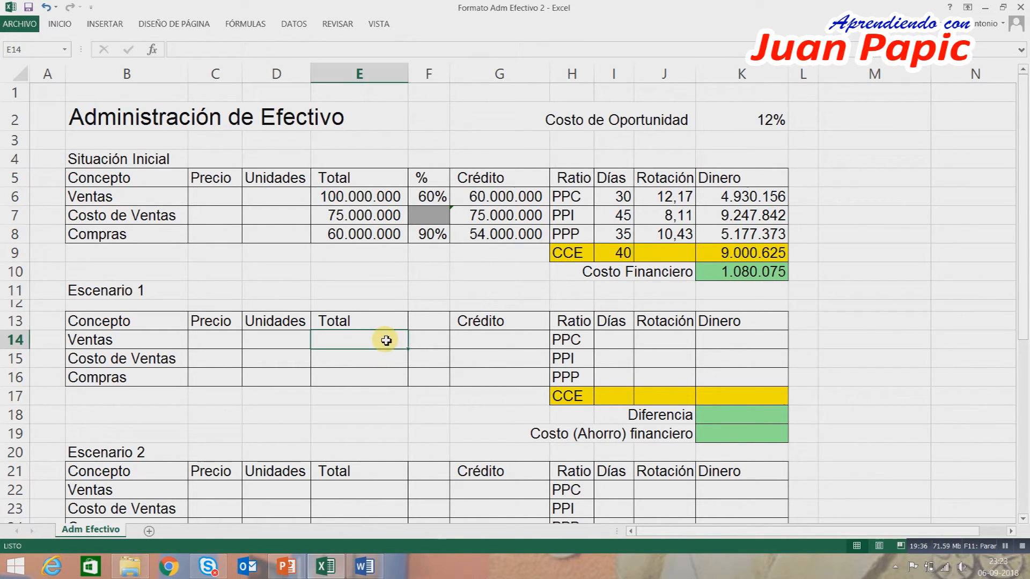
type("=")
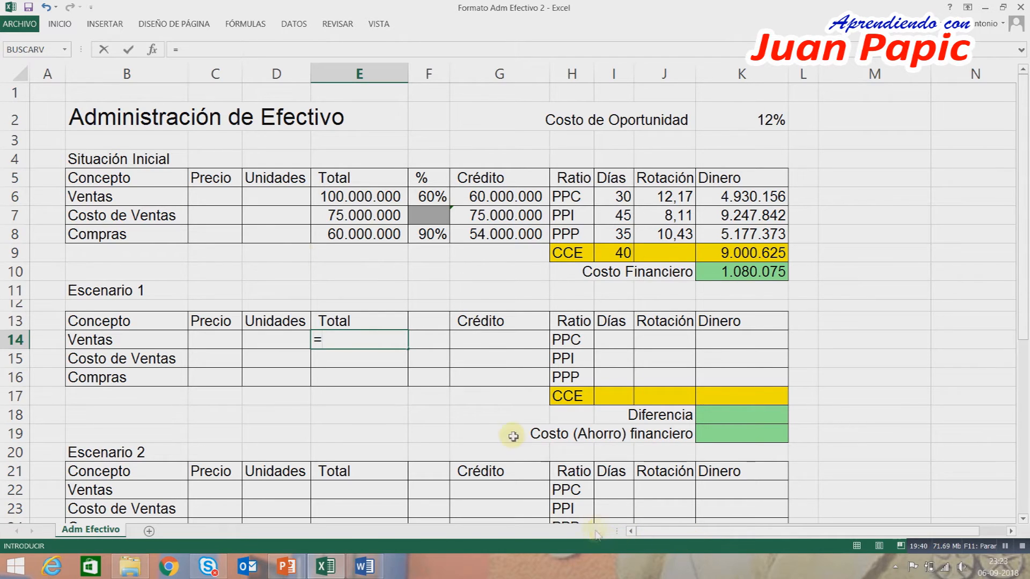
left_click(336, 199)
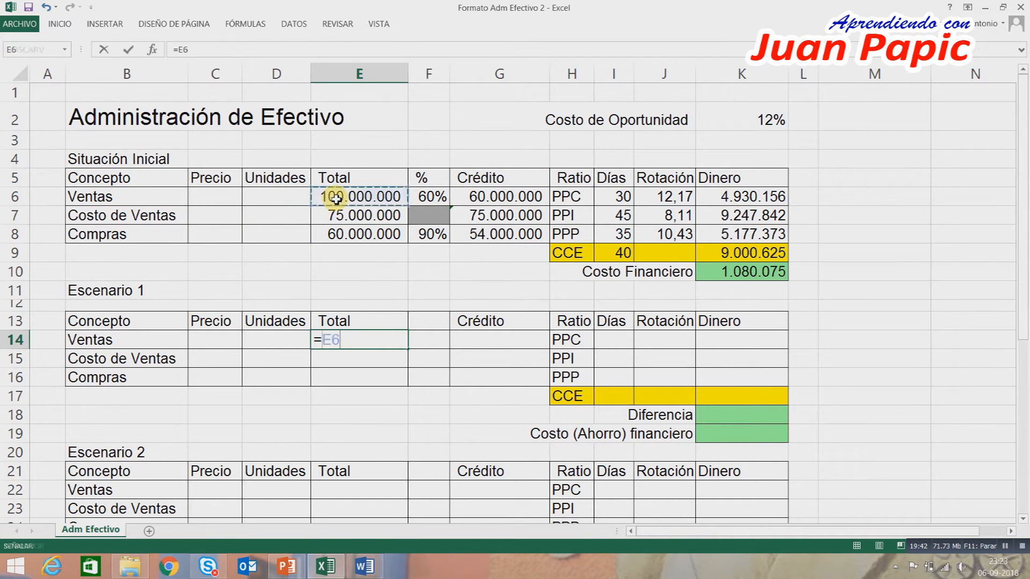
key("Return")
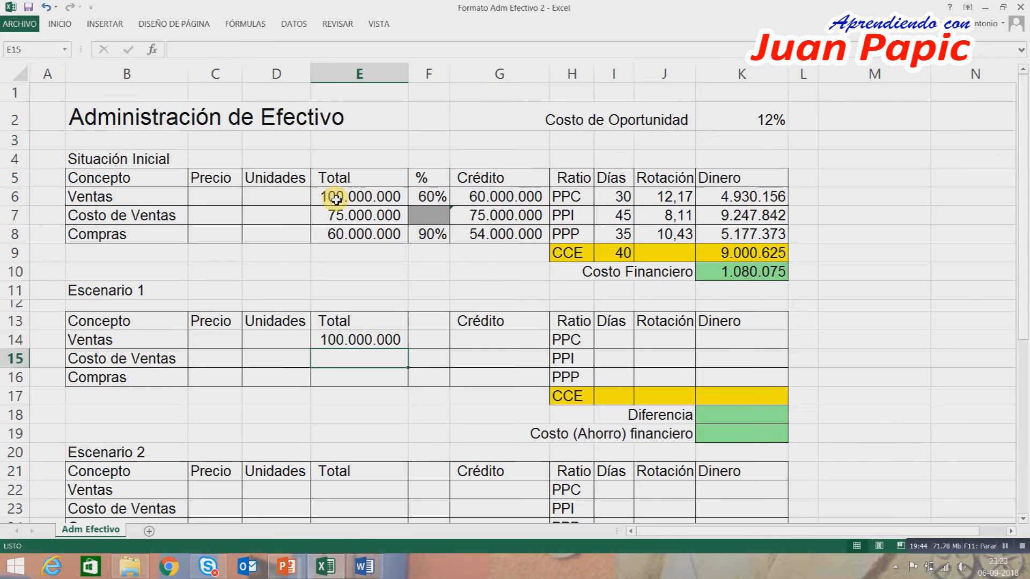
left_click(374, 340)
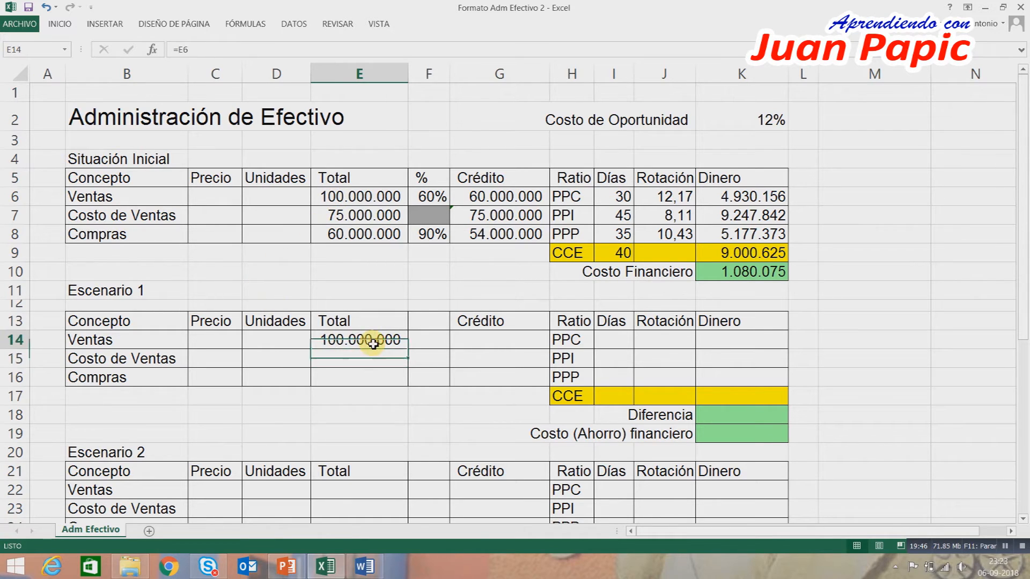
left_click_drag(411, 350, 408, 384)
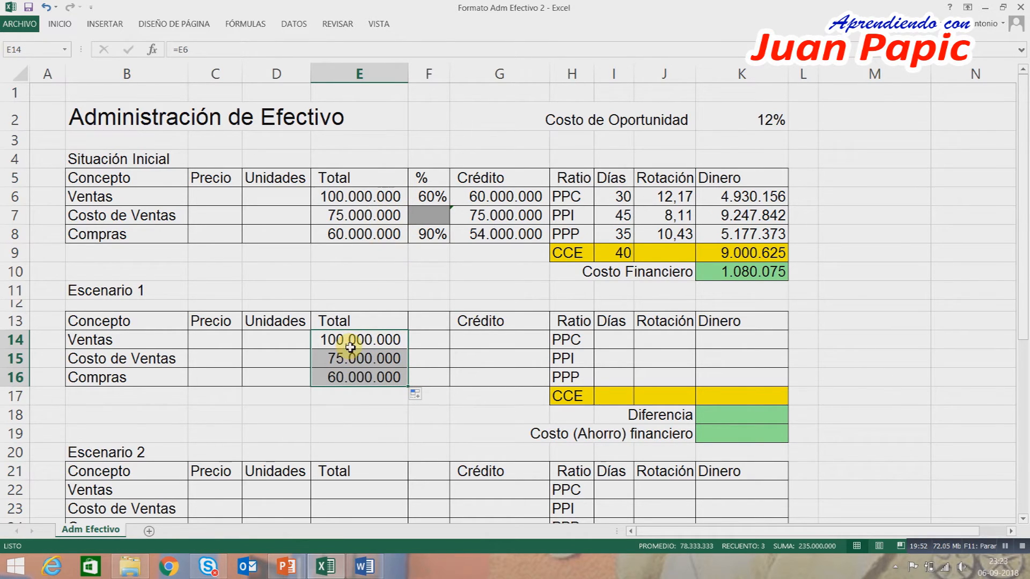
- Copy the Situación Inicial block F6:K9, from the credit percentages to the CCE money, into Escenario 1 starting at F14
left_click(435, 197)
left_click_drag(445, 202, 725, 251)
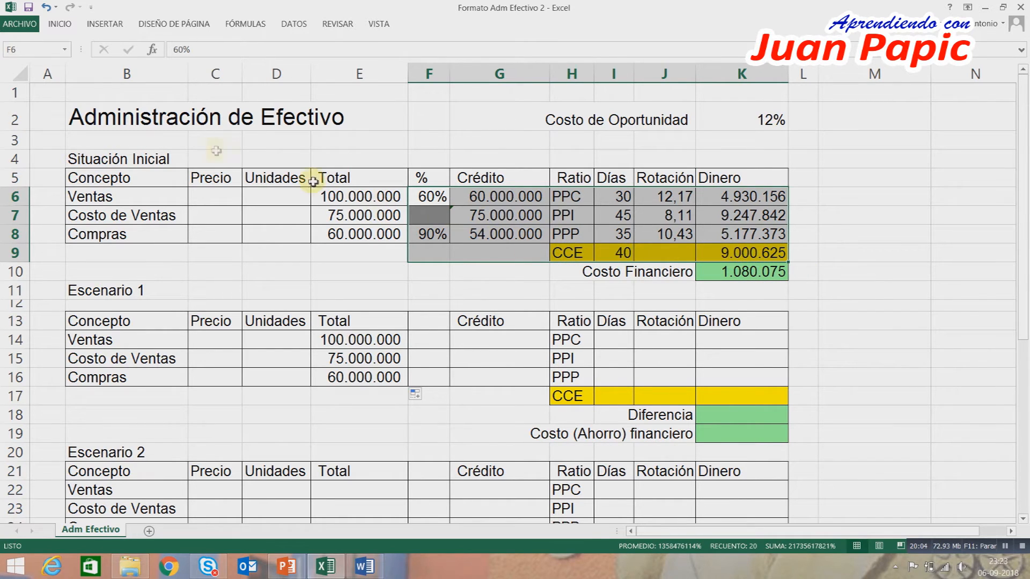
left_click(20, 30)
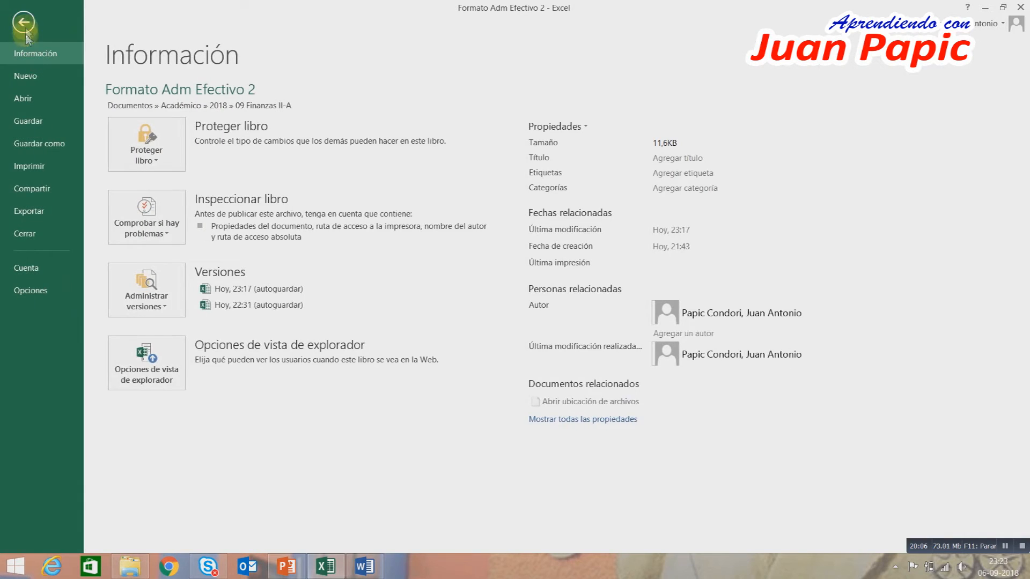
left_click(24, 34)
left_click(58, 24)
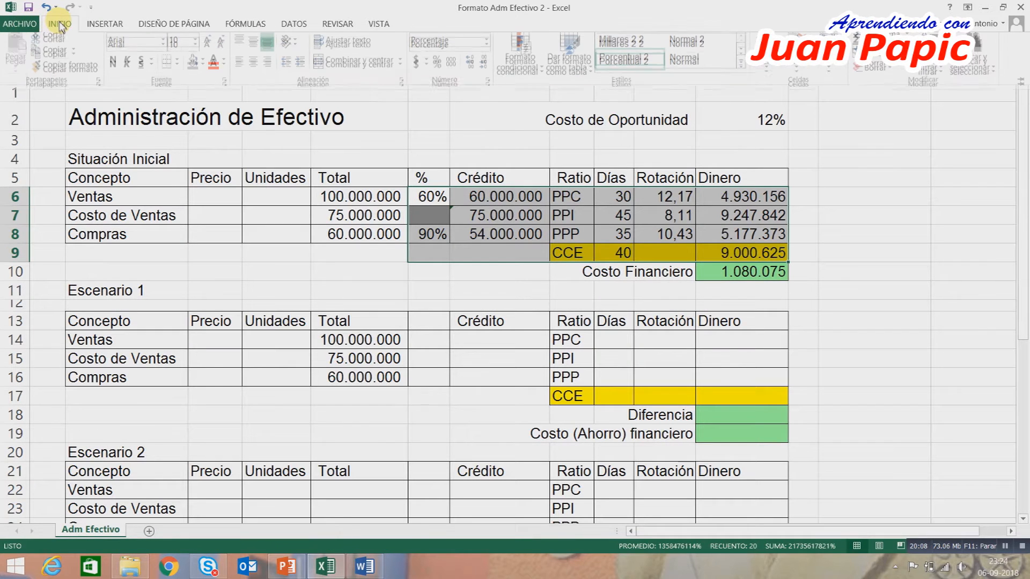
left_click(52, 57)
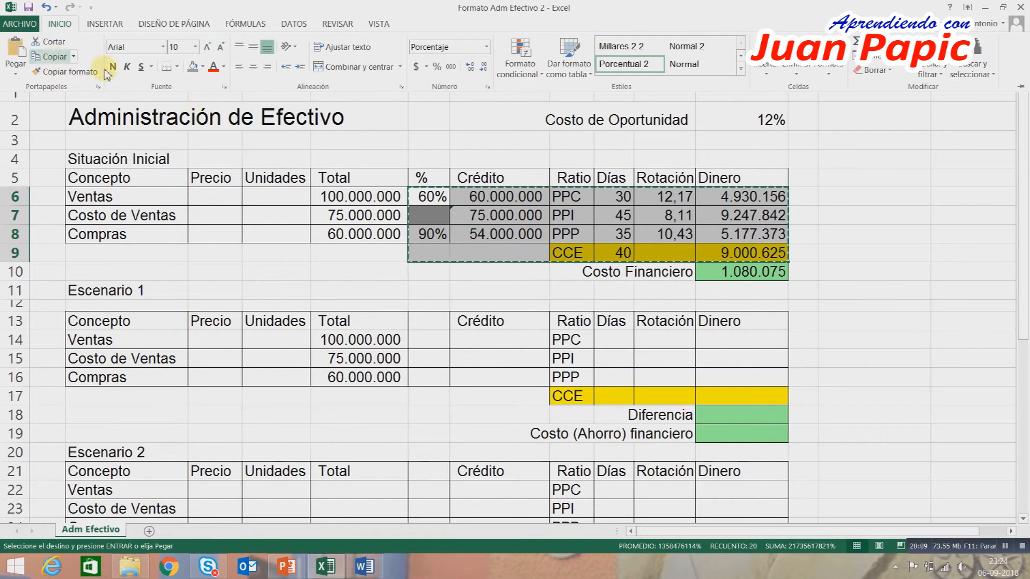
left_click(440, 342)
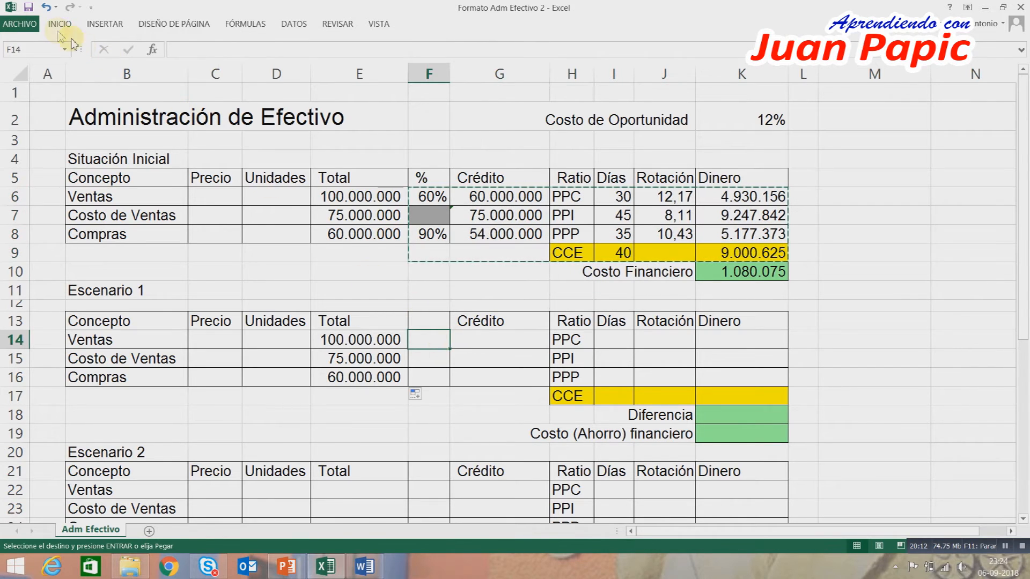
left_click(58, 25)
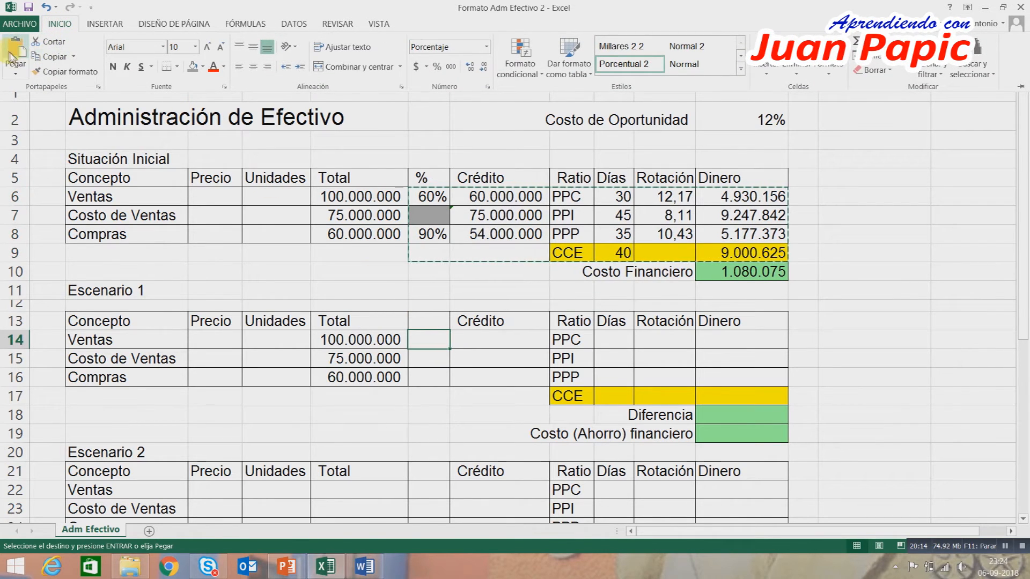
left_click(13, 50)
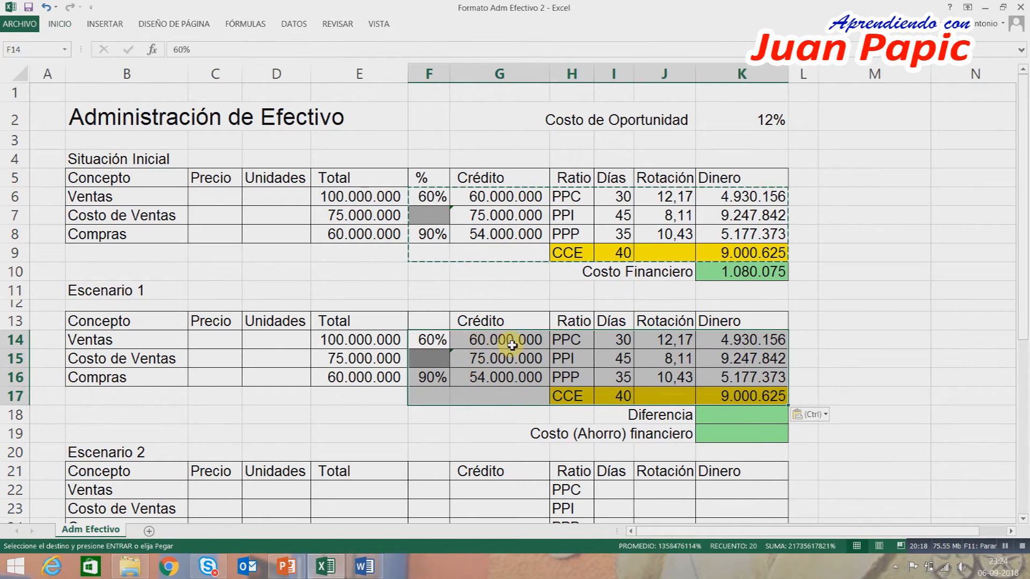
- Enter % as the column heading in F13 of Escenario 1
left_click(479, 339)
left_click(429, 323)
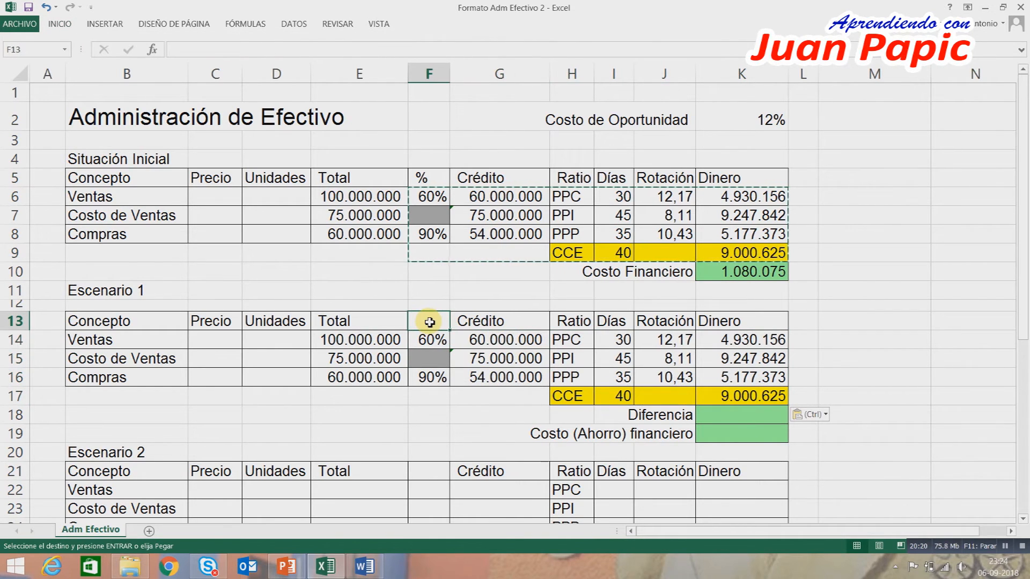
type("%")
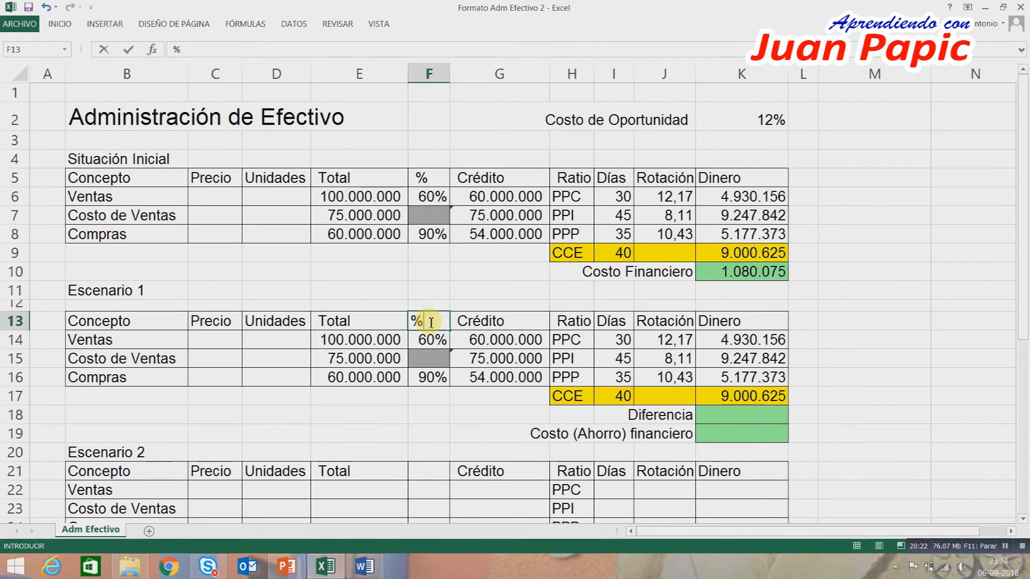
key("Return")
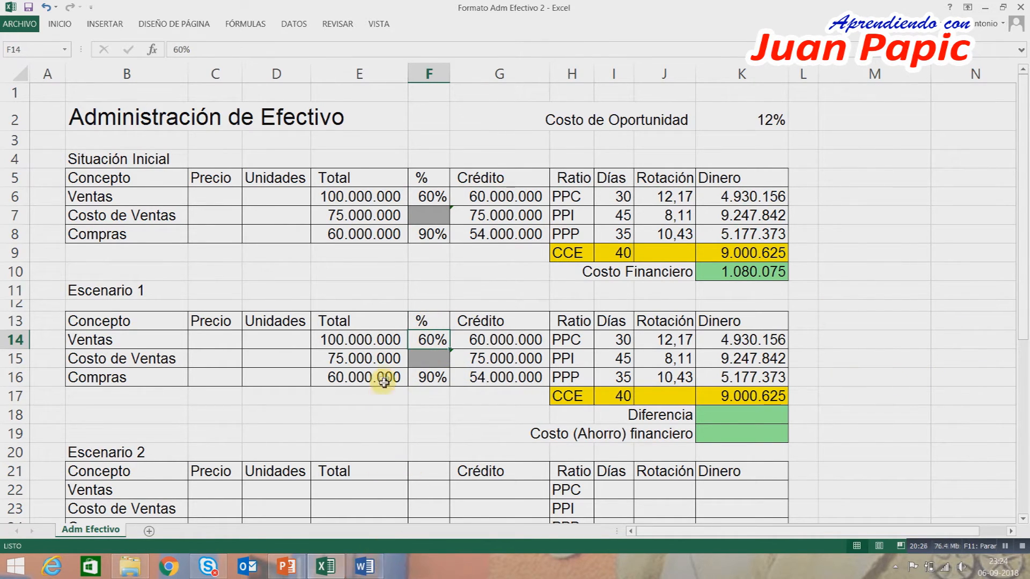
- Consult question b in Word, and back in Excel set the Escenario 1 credit percentages to 90% in F14 and 100% in F16
left_click(364, 566)
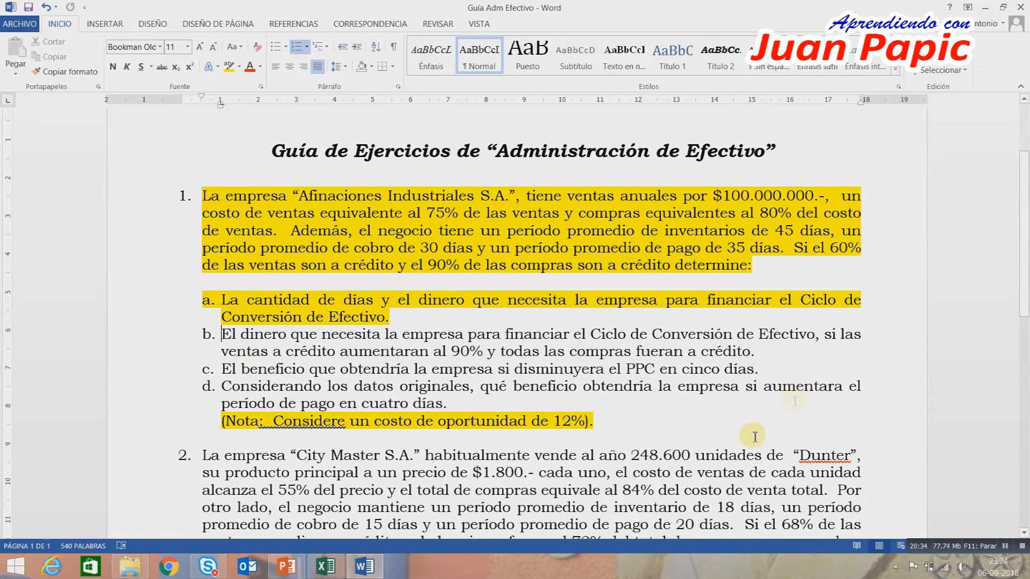
left_click(325, 568)
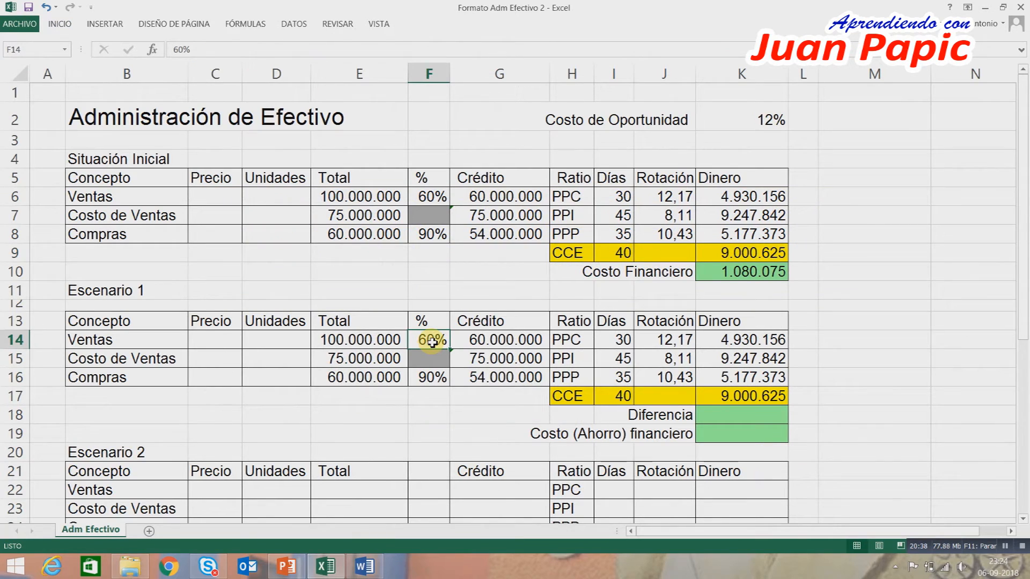
type("90")
key("Return")
left_click(424, 378)
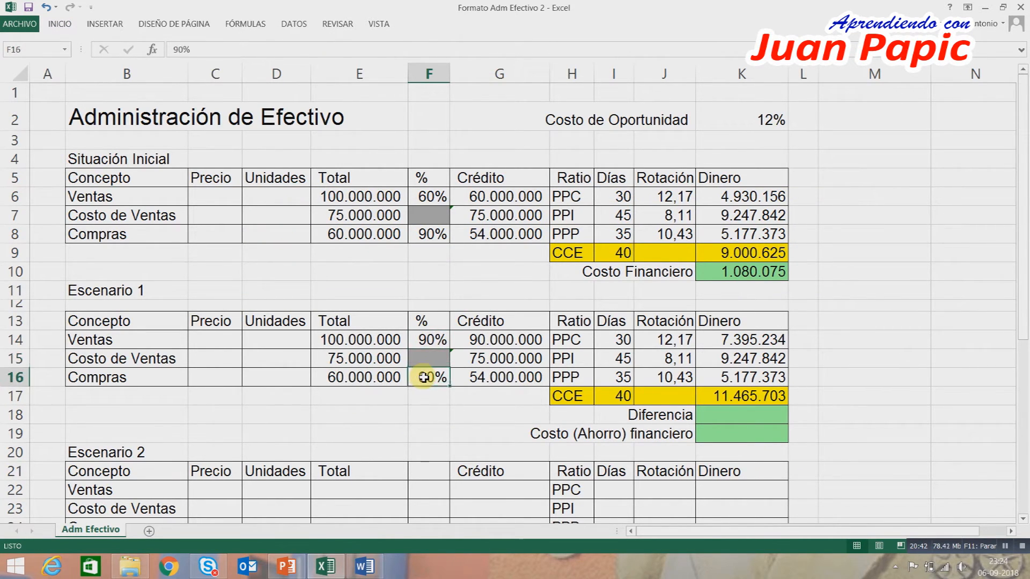
type("10")
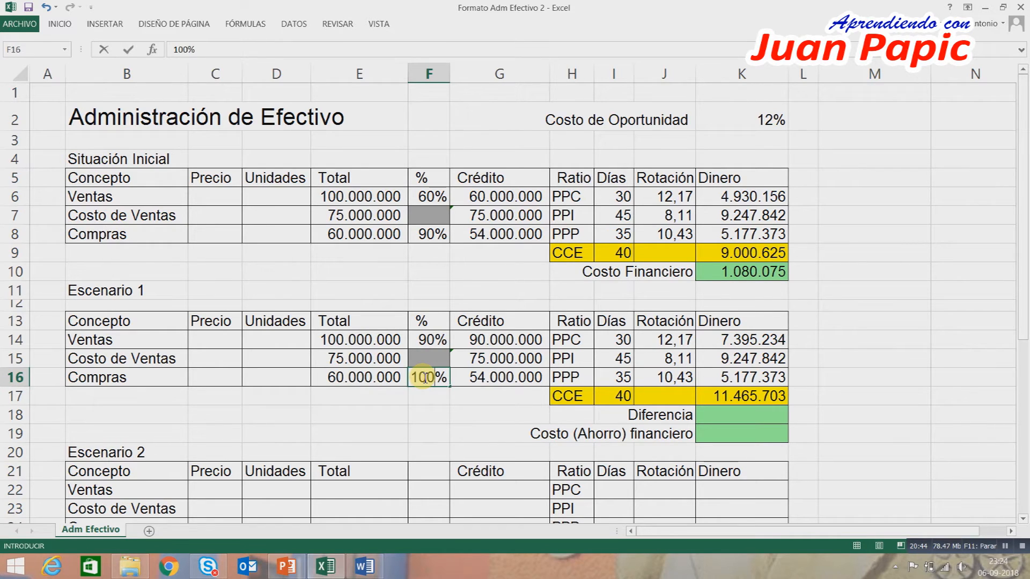
key("Return")
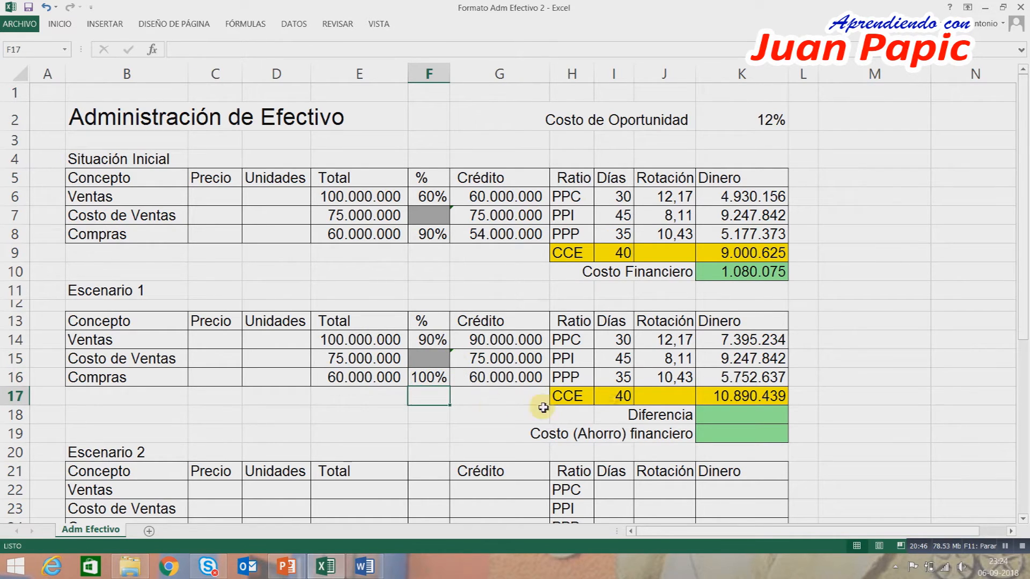
- Check the Escenario 1 credit percentages for Ventas in F14 and Compras in F16
left_click(429, 340)
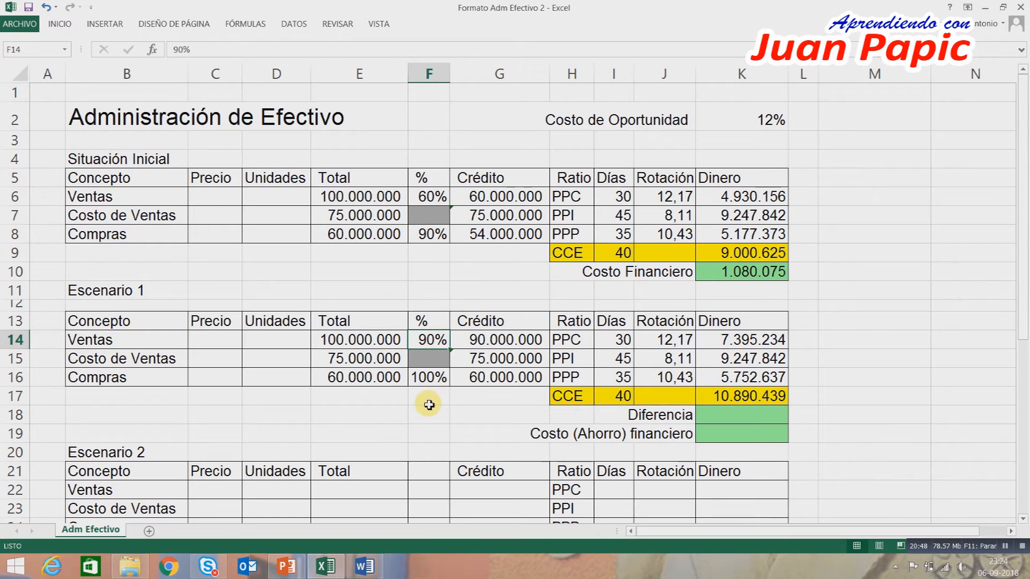
left_click(433, 378, "ctrl")
left_click(432, 339)
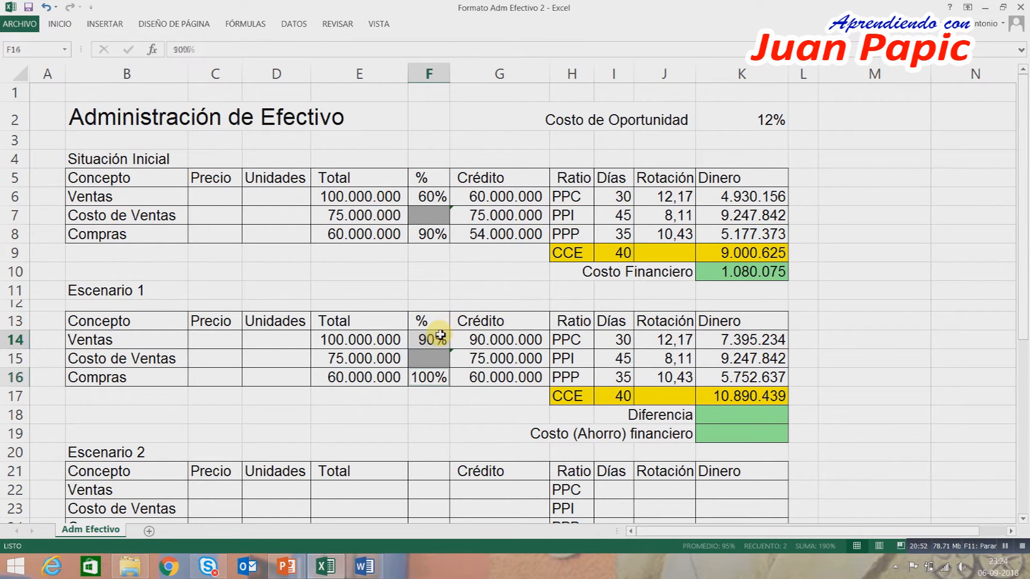
- Fill the Escenario 1 credit percentages in F14 and F16 with green to mark them as the changed values
left_click(426, 379, "ctrl")
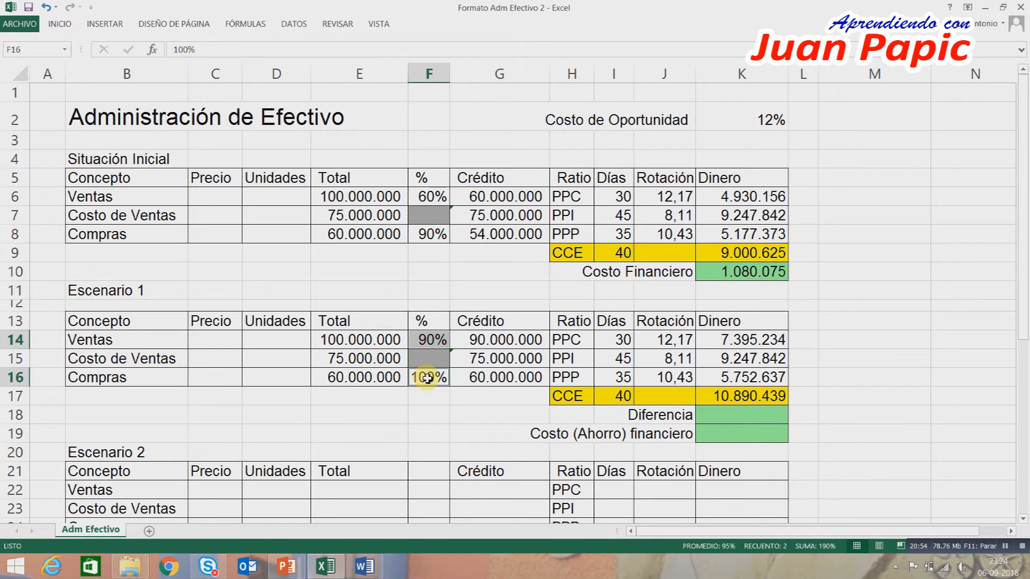
left_click(65, 24)
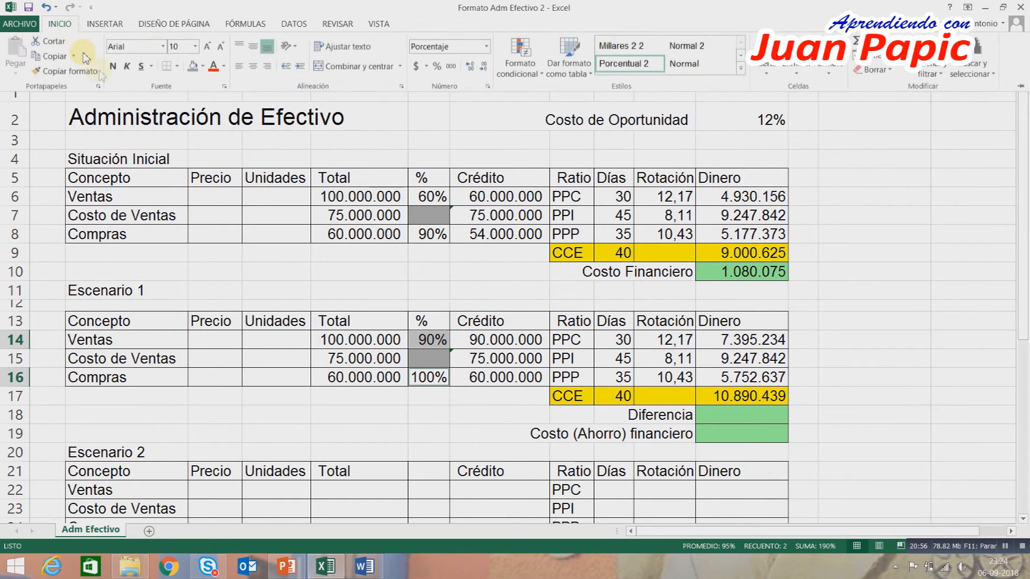
left_click(204, 68)
left_click(236, 169)
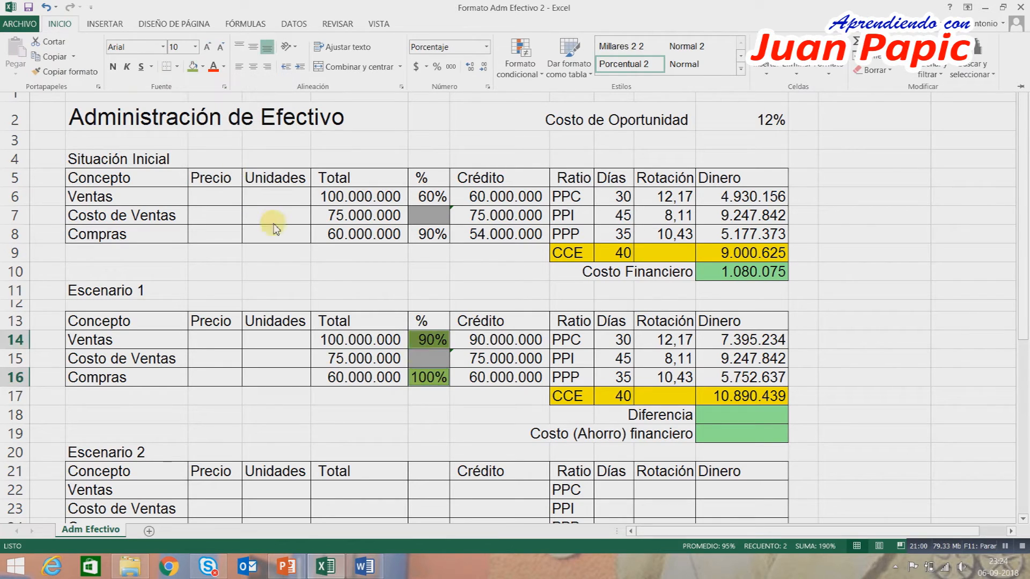
left_click(622, 377)
left_click(487, 354)
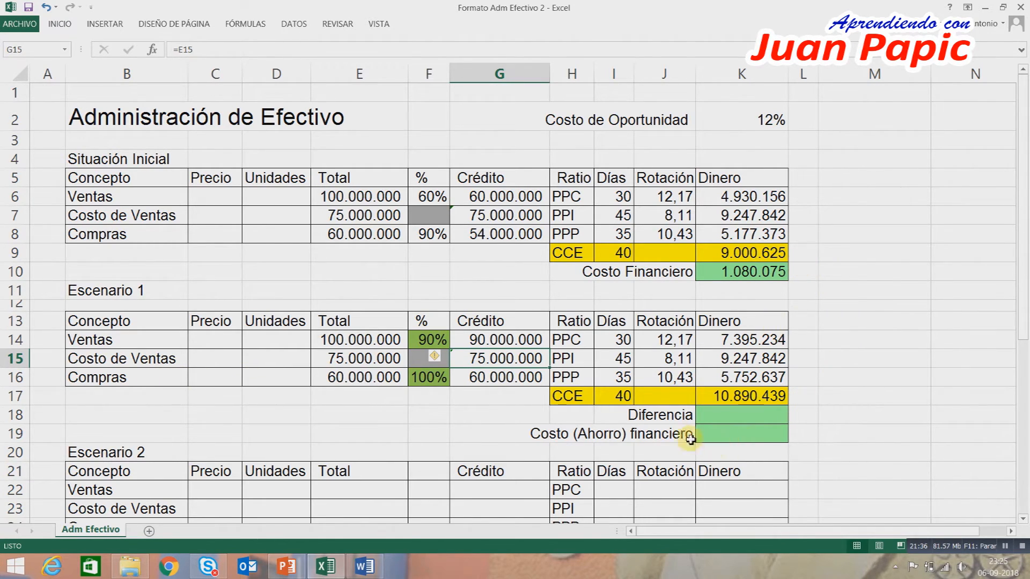
- Calculate the Escenario 1 Diferencia in K18 as =K17-$K$9, comparing its CCE money with the initial situation's
left_click(750, 418)
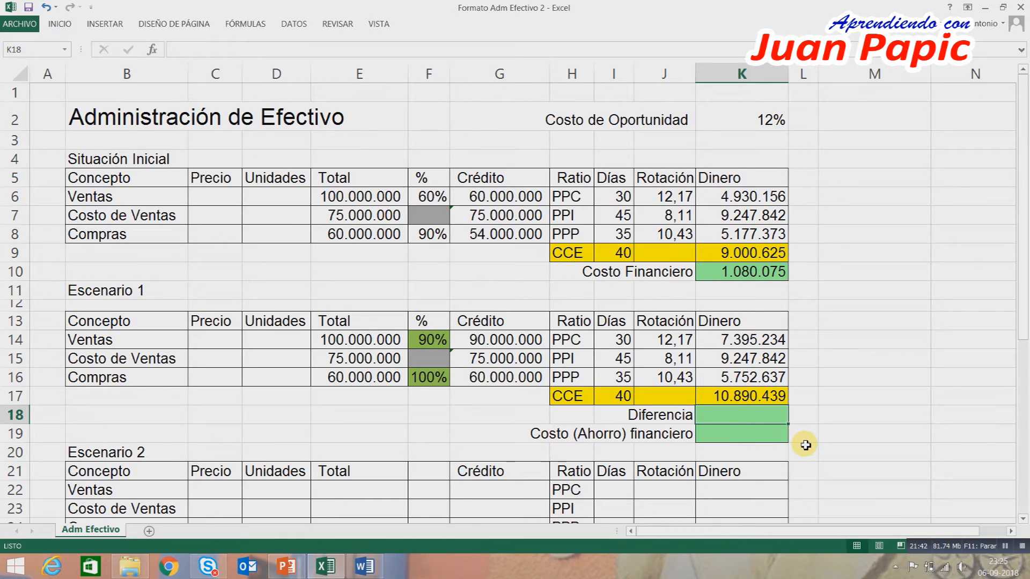
type("=")
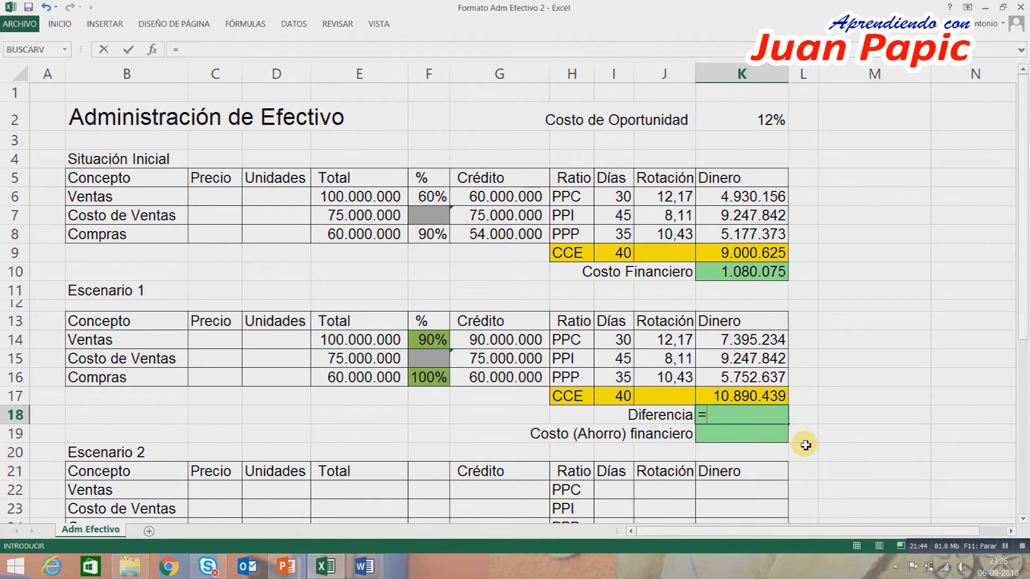
left_click(745, 398)
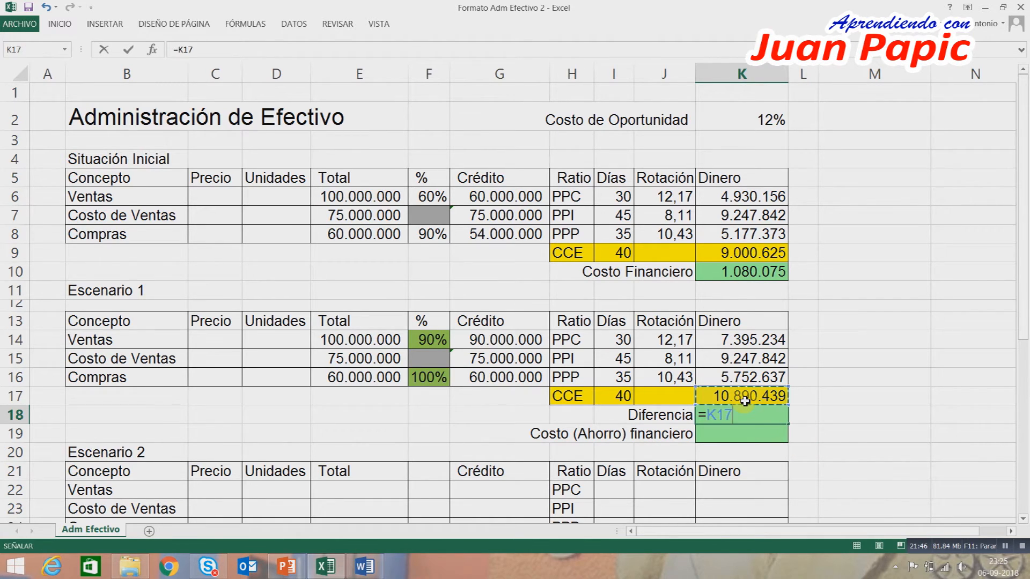
type("-")
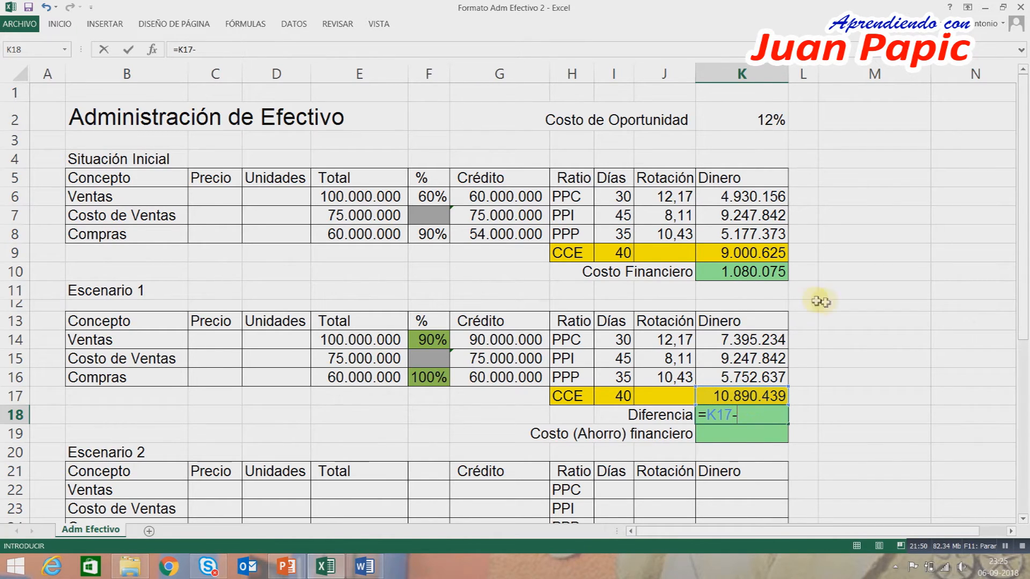
left_click(742, 252)
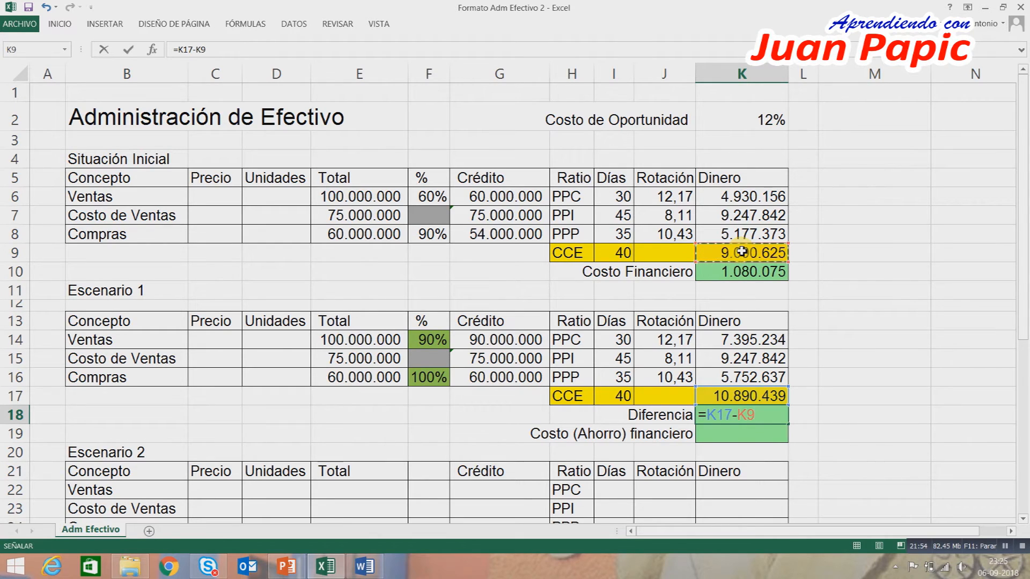
key("F4")
key("Return")
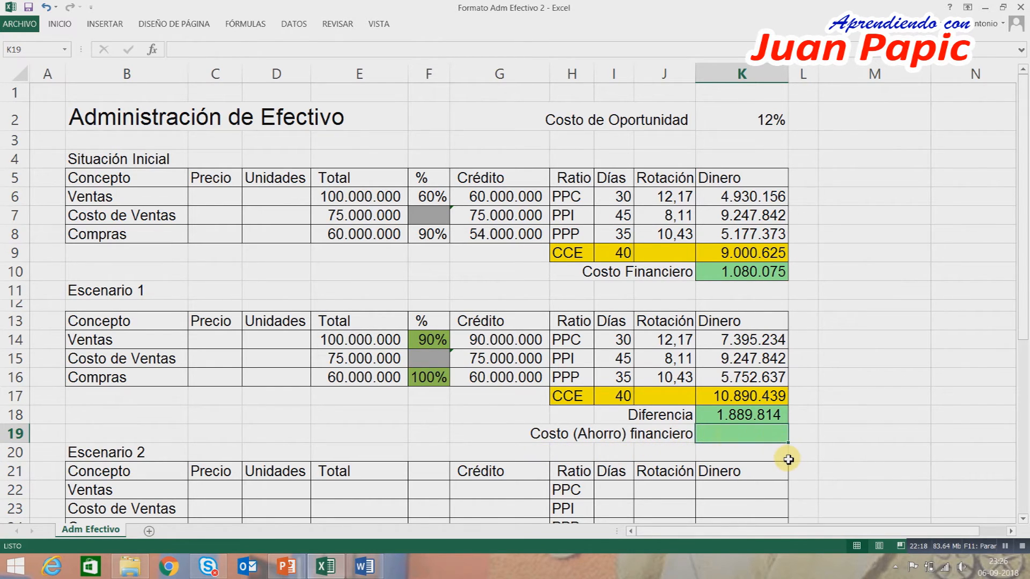
- Calculate the Costo (Ahorro) financiero in K19 with =REDONDEAR(K18*$K$2;0)
type("=")
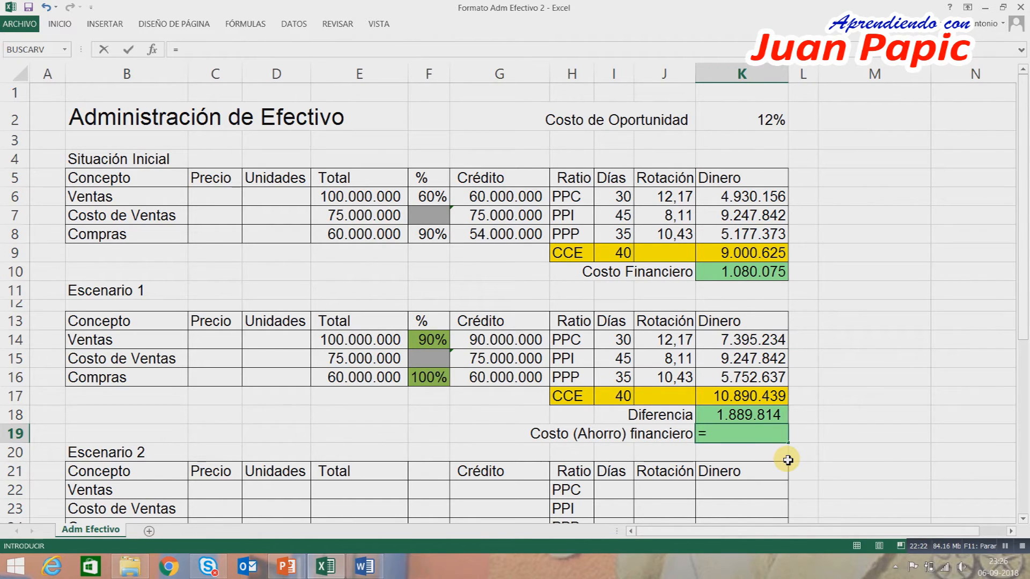
type("redondear")
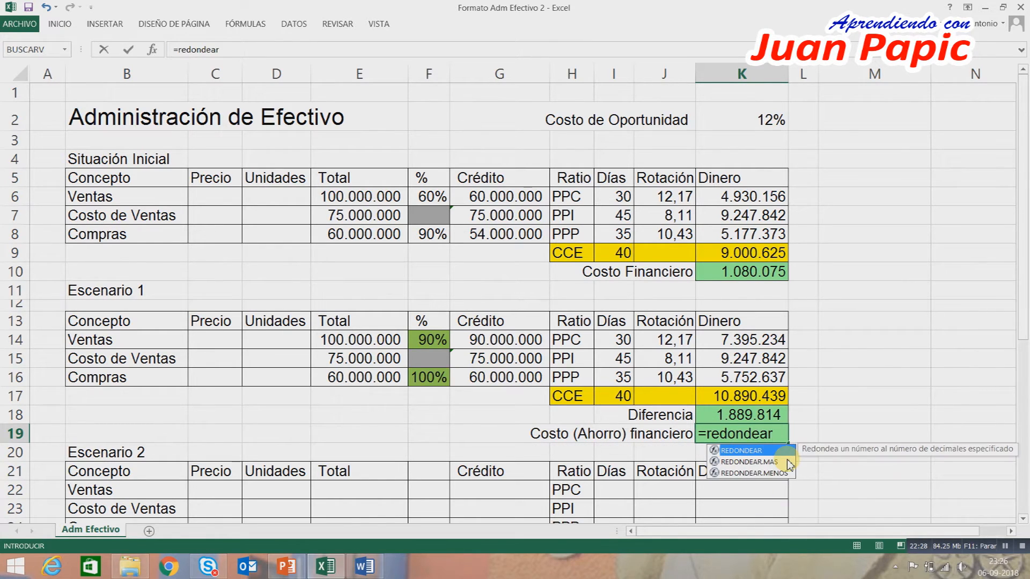
type("(")
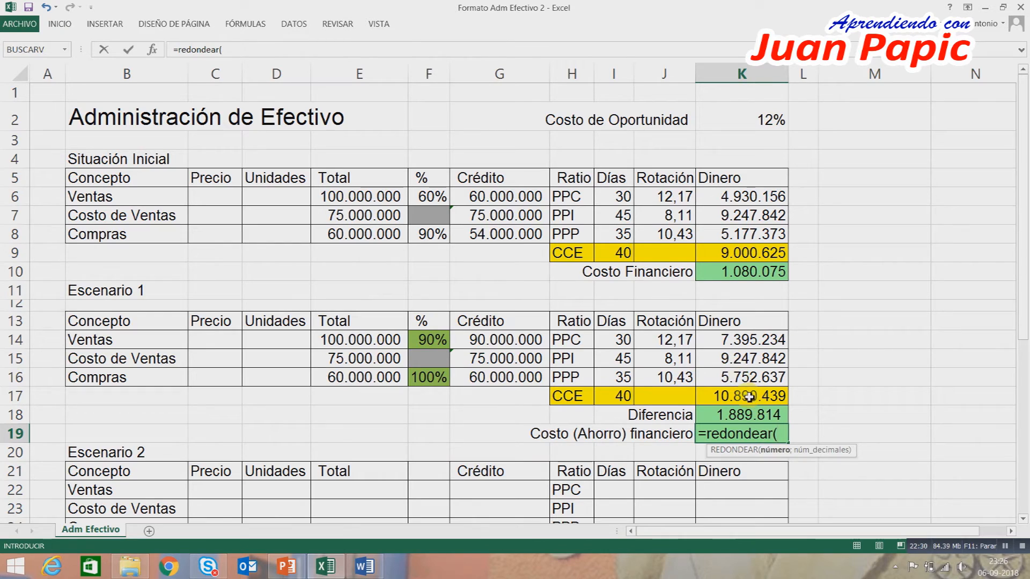
left_click(747, 420)
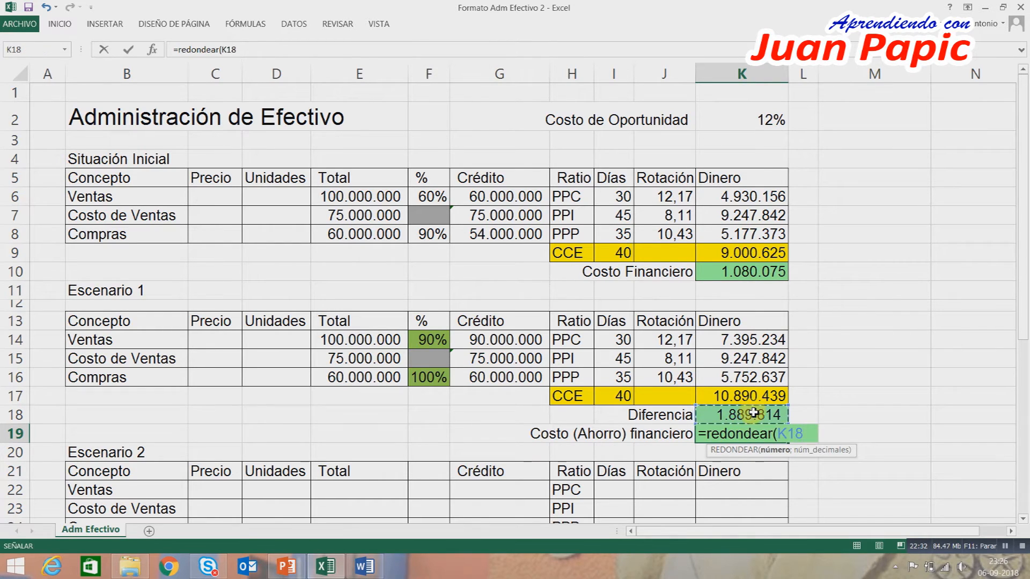
type("*")
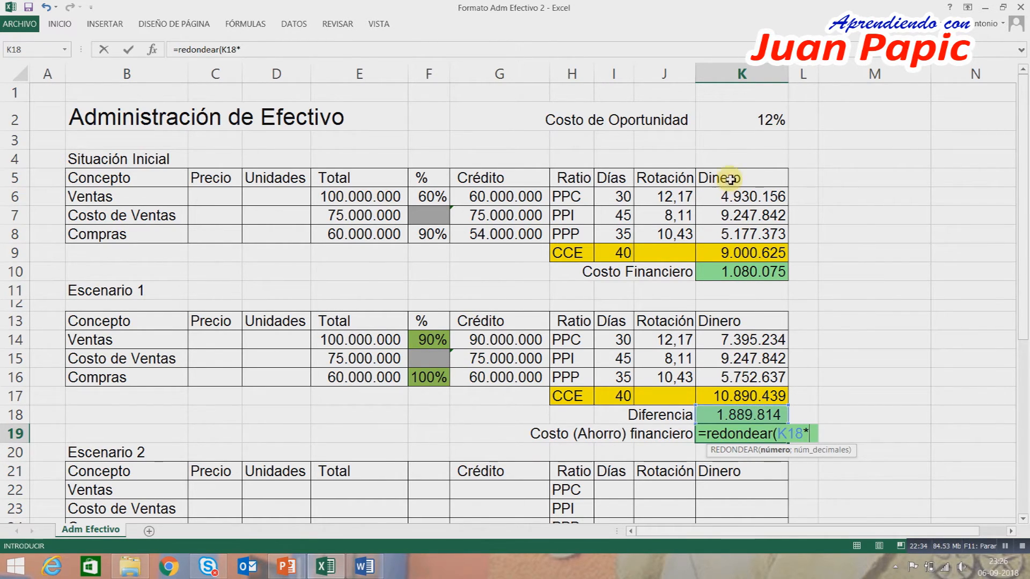
left_click(756, 122)
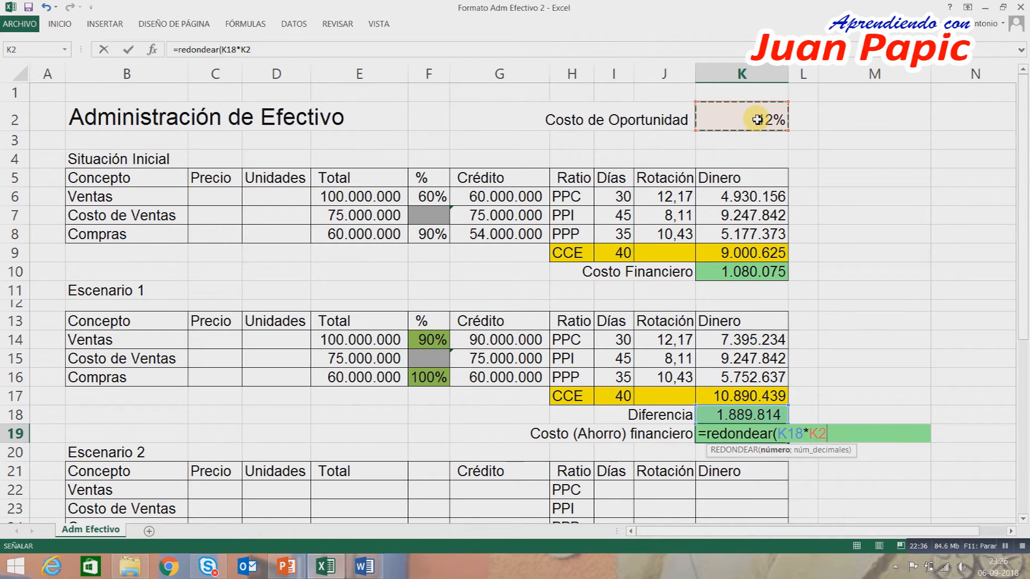
key("F4")
type(";0")
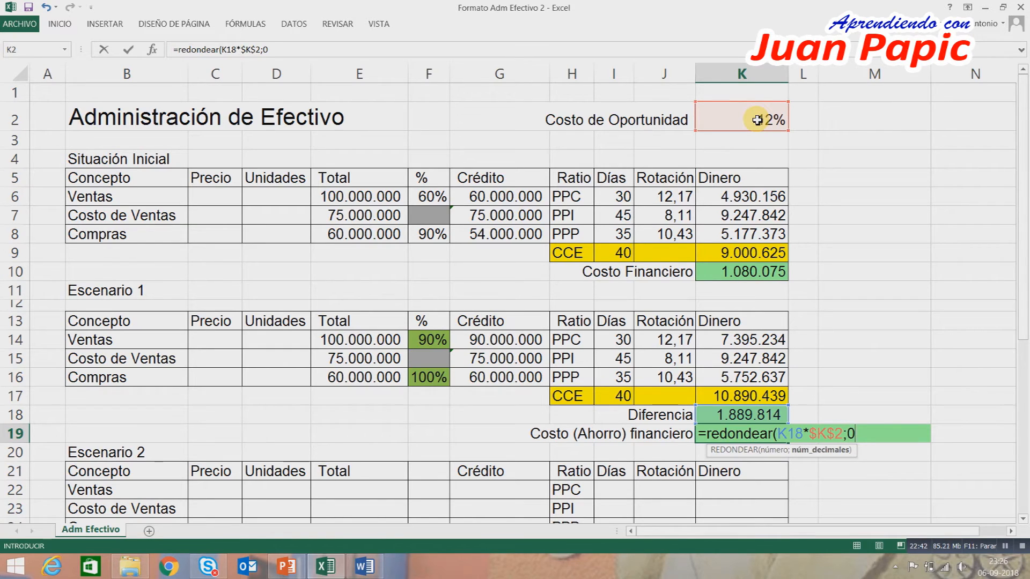
key("Return")
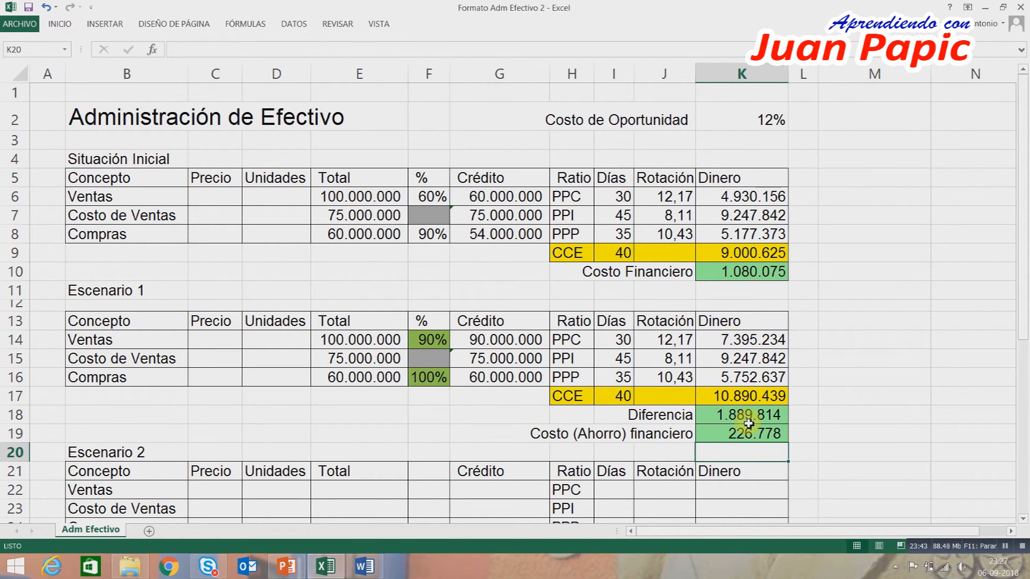
- Switch to the Word exercise guide and highlight question b of exercise 1 in yellow
left_click(741, 254)
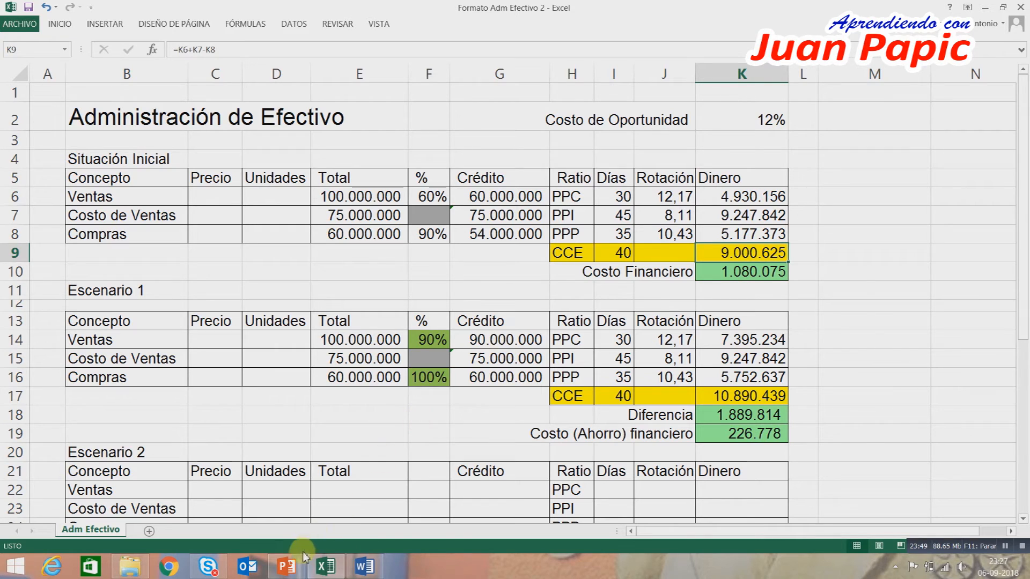
left_click(361, 568)
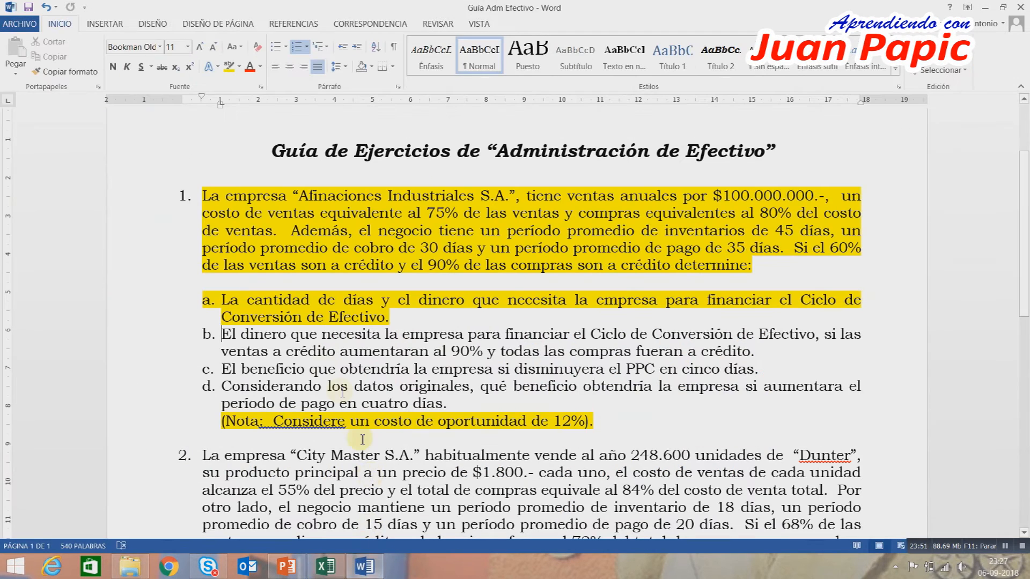
left_click_drag(224, 333, 788, 353)
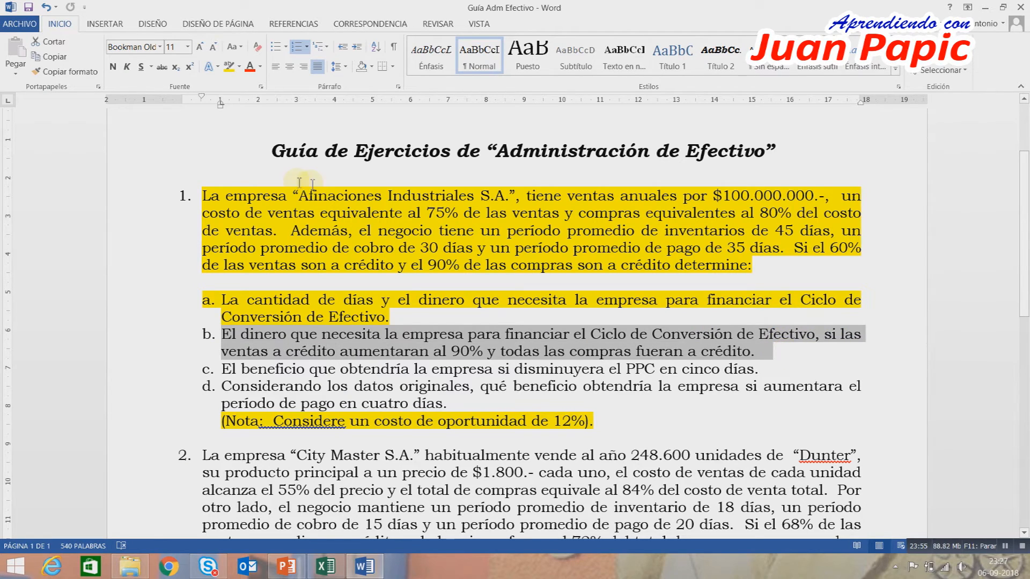
left_click(229, 66)
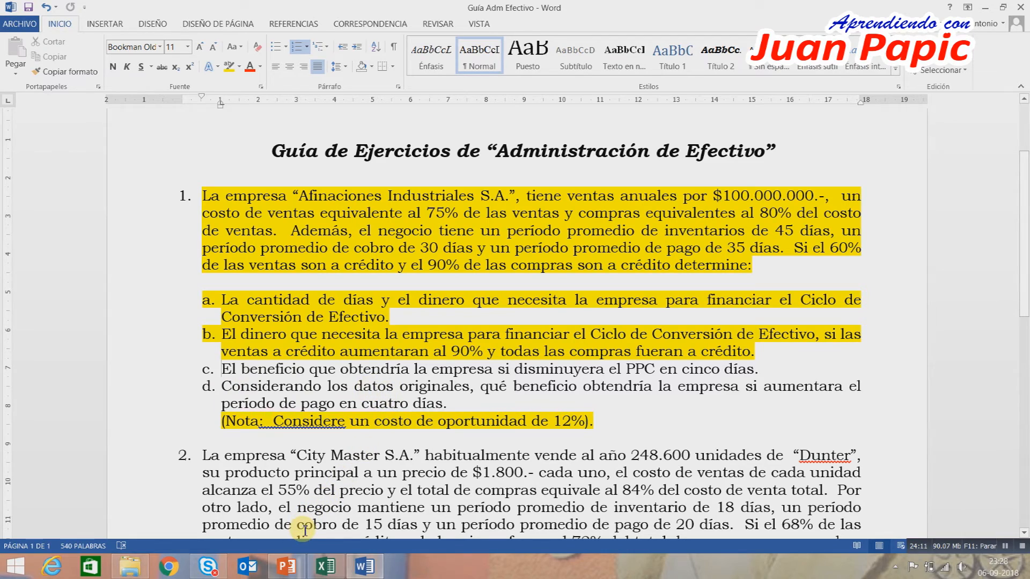
- Back in Excel, link the Escenario 2 Ventas total in E22 to =E6 and fill the formula down through E24
left_click(327, 568)
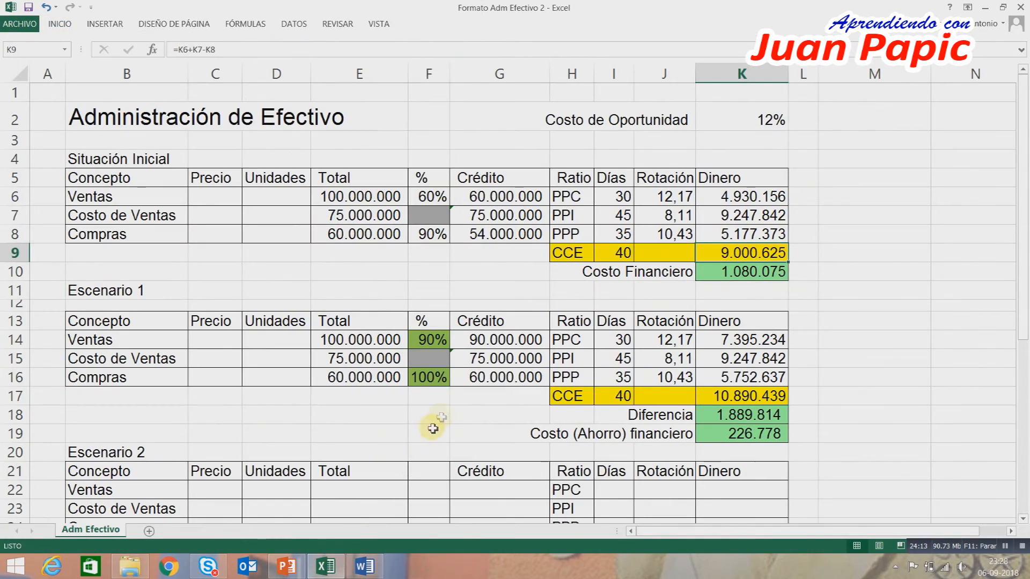
scroll(441, 417, "down", 1)
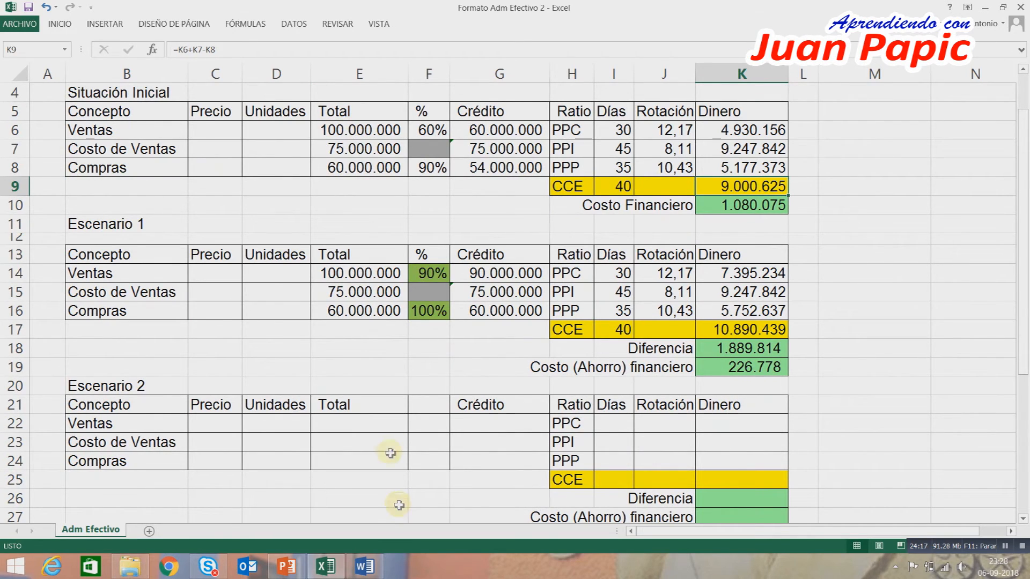
left_click(379, 424)
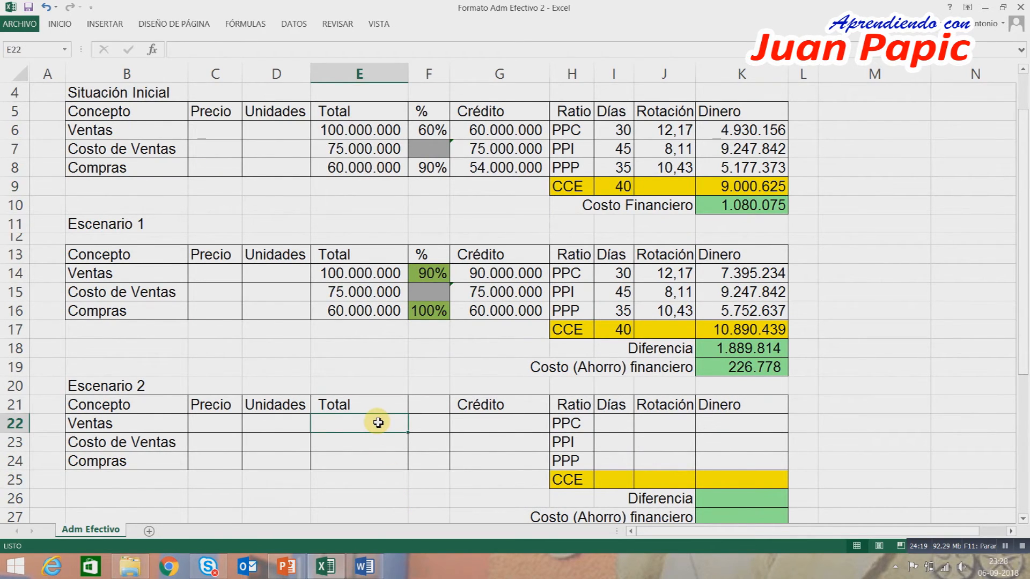
type("=")
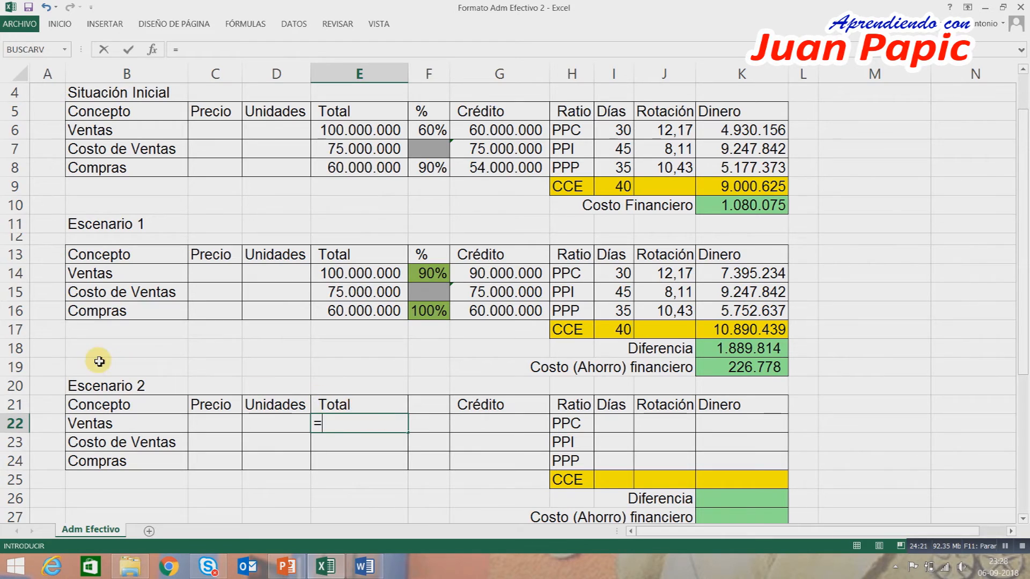
left_click(365, 131)
key("Return")
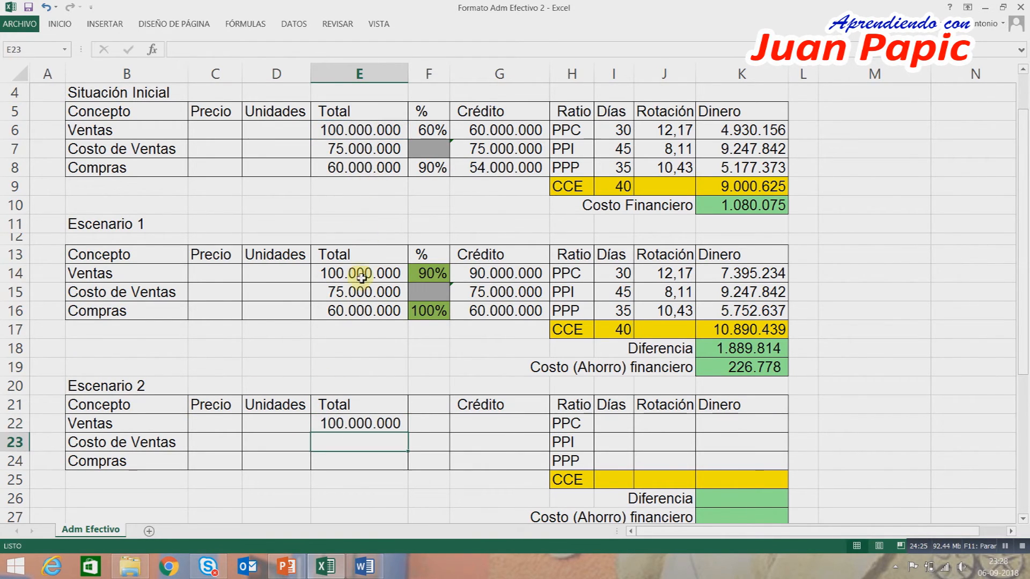
left_click(379, 423)
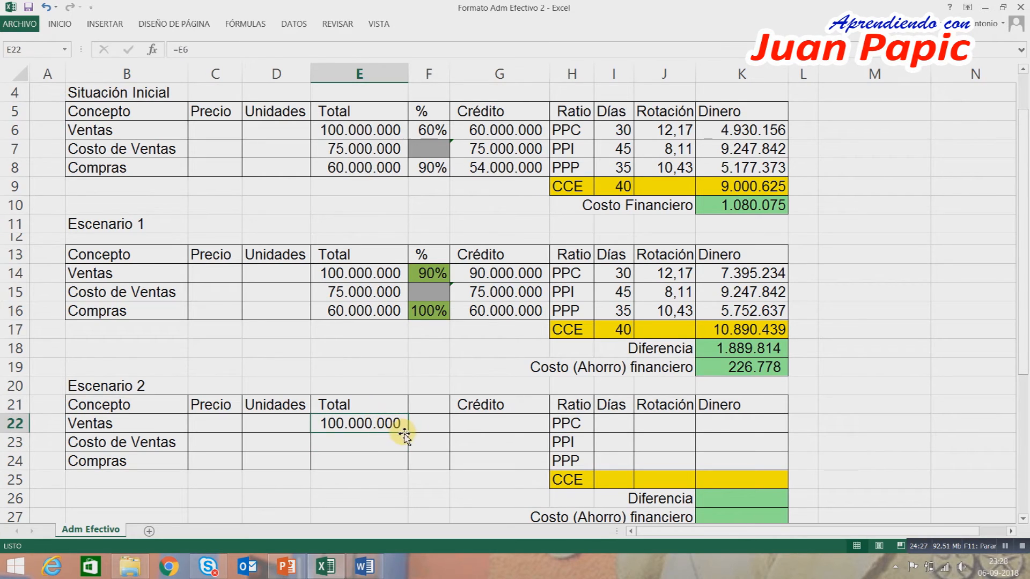
left_click_drag(407, 434, 409, 467)
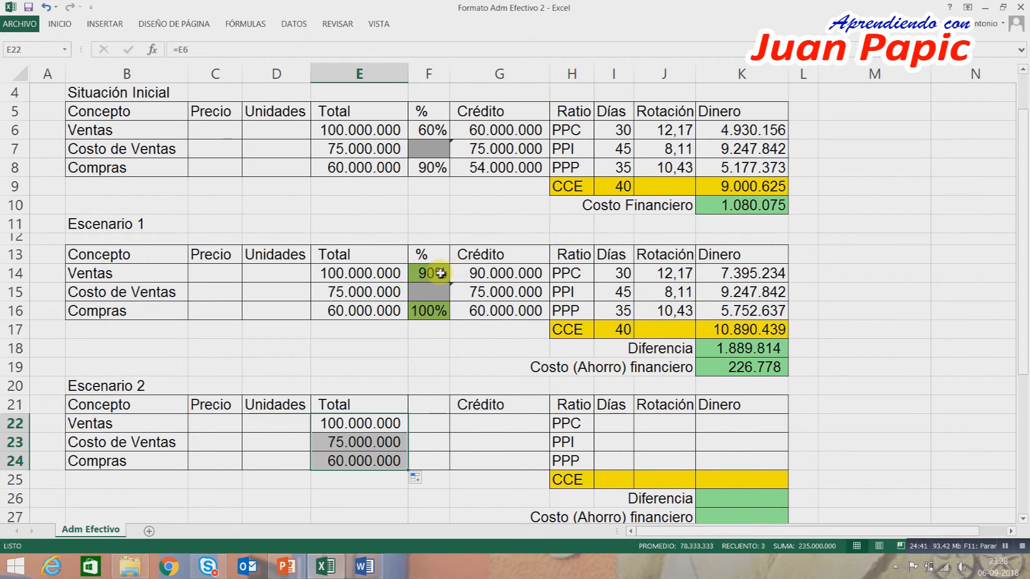
- Copy the Escenario 1 block F14:K19, with its percentages, credit and ratio formulas, into Escenario 2 starting at F22
left_click_drag(438, 274, 740, 368)
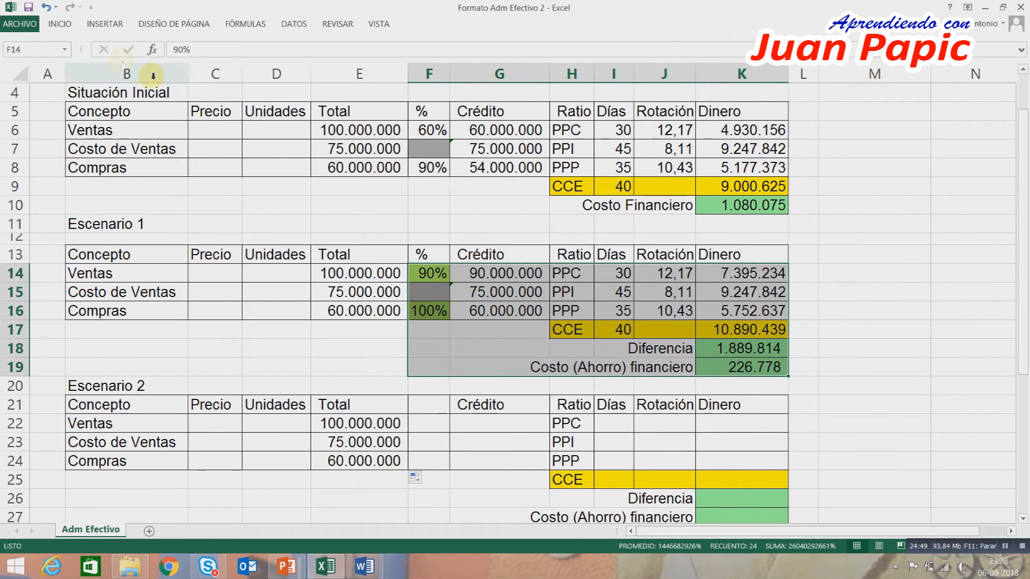
left_click(39, 26)
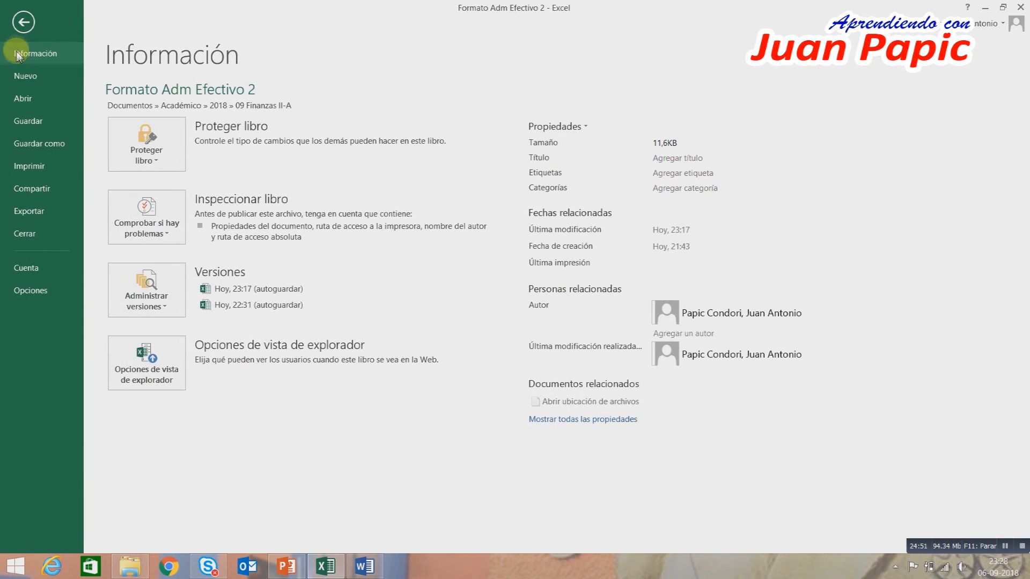
left_click(19, 30)
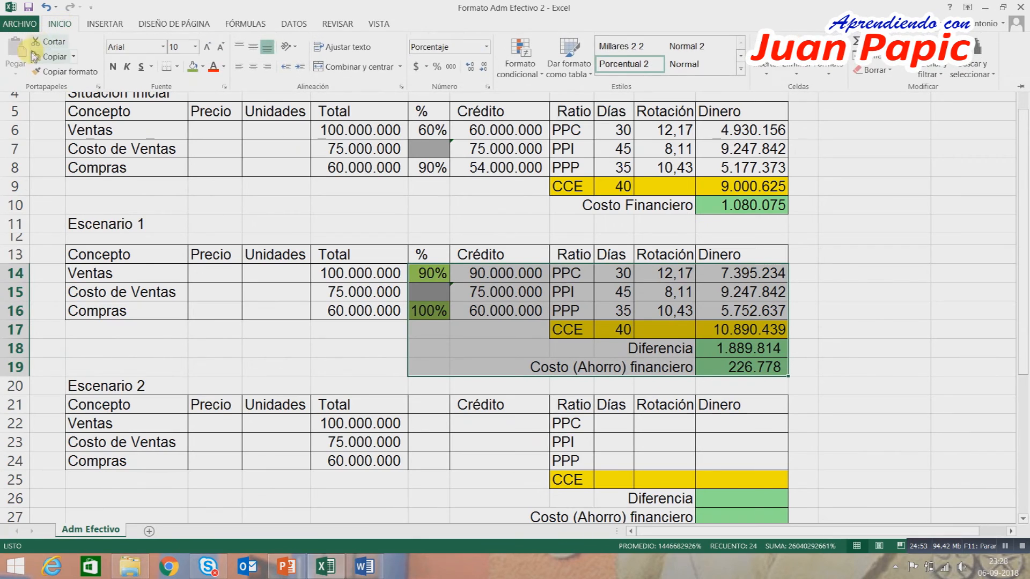
left_click(50, 57)
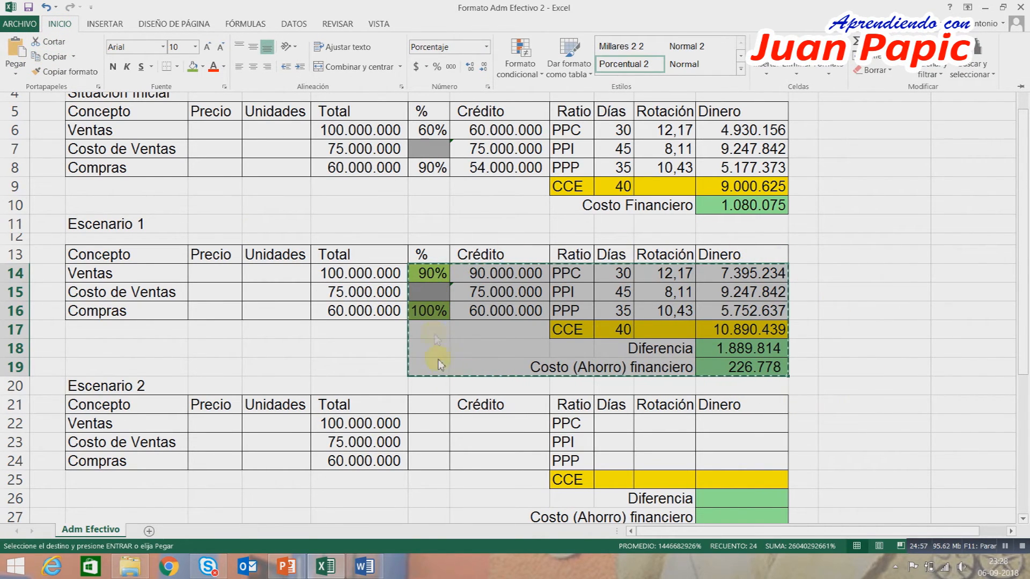
left_click(432, 422)
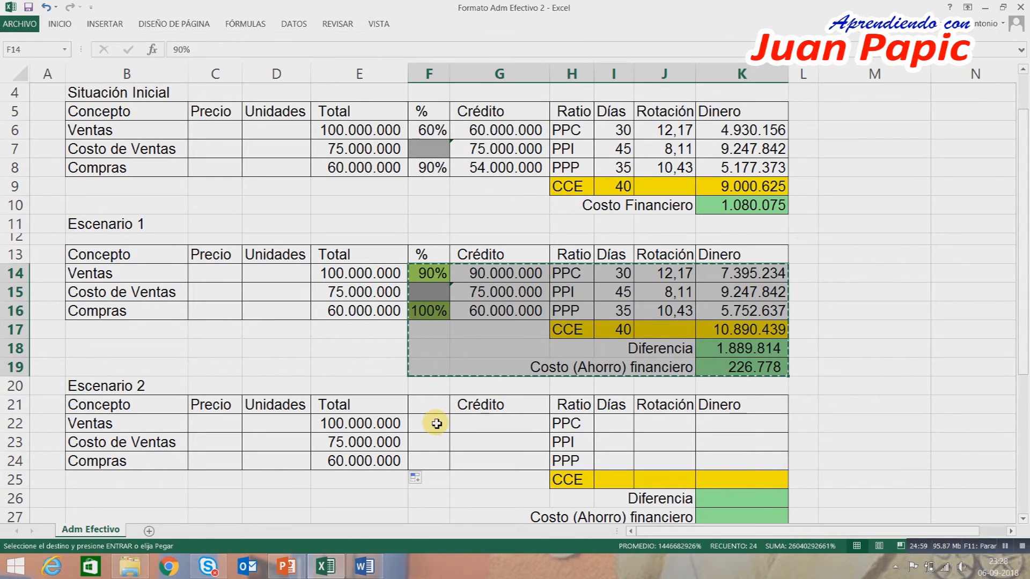
left_click(437, 424)
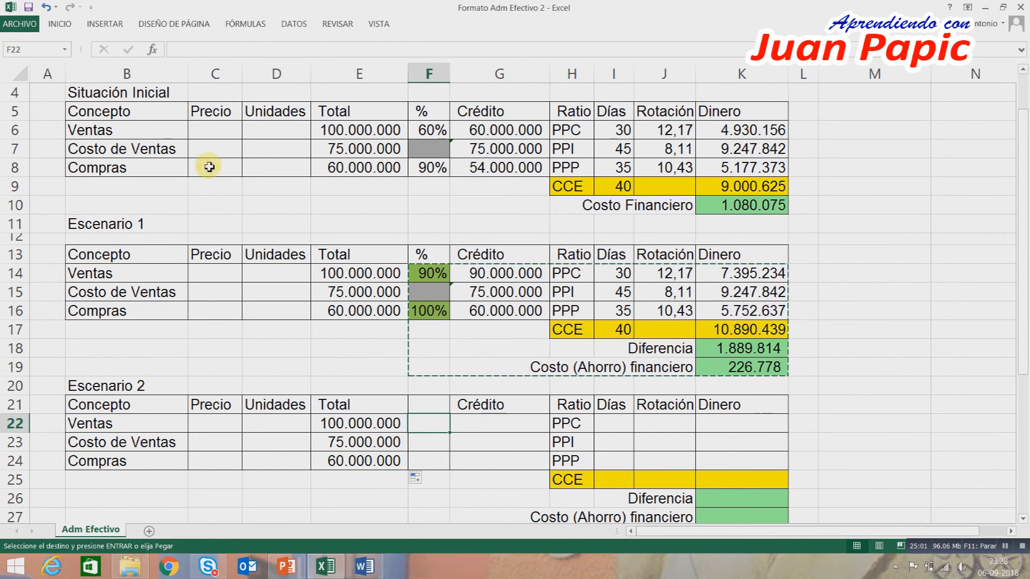
left_click(19, 23)
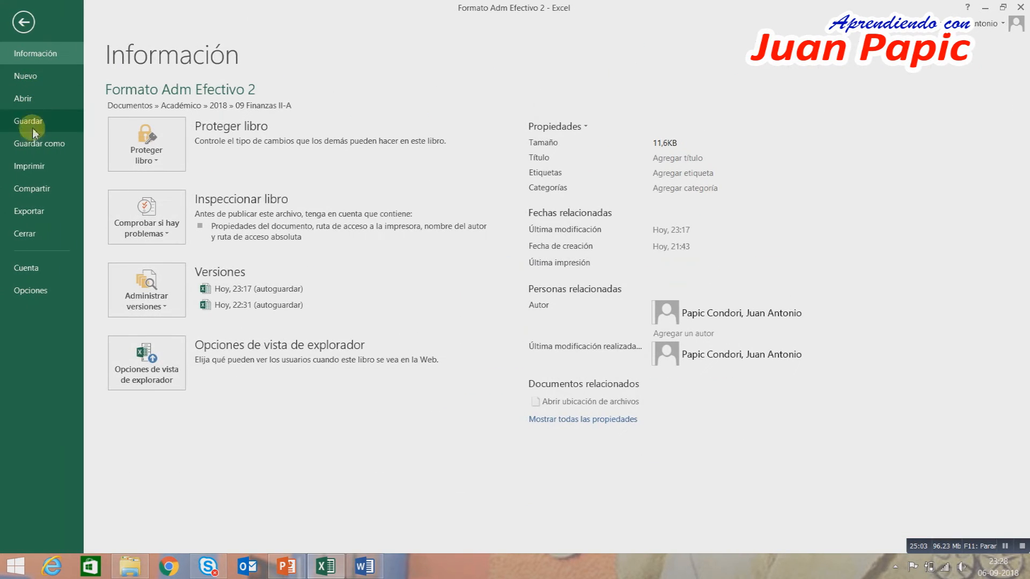
left_click(24, 24)
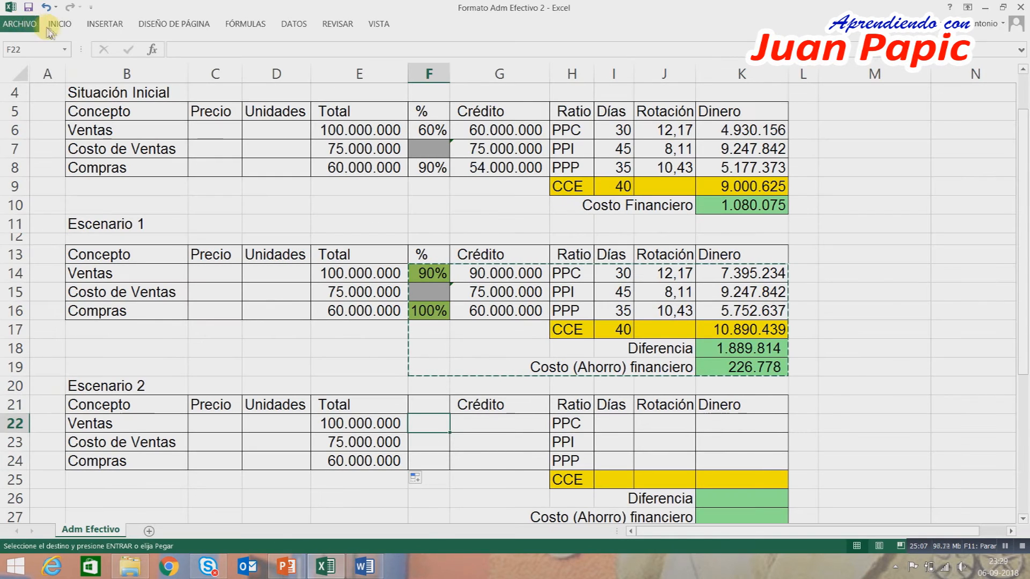
left_click(58, 25)
left_click(17, 52)
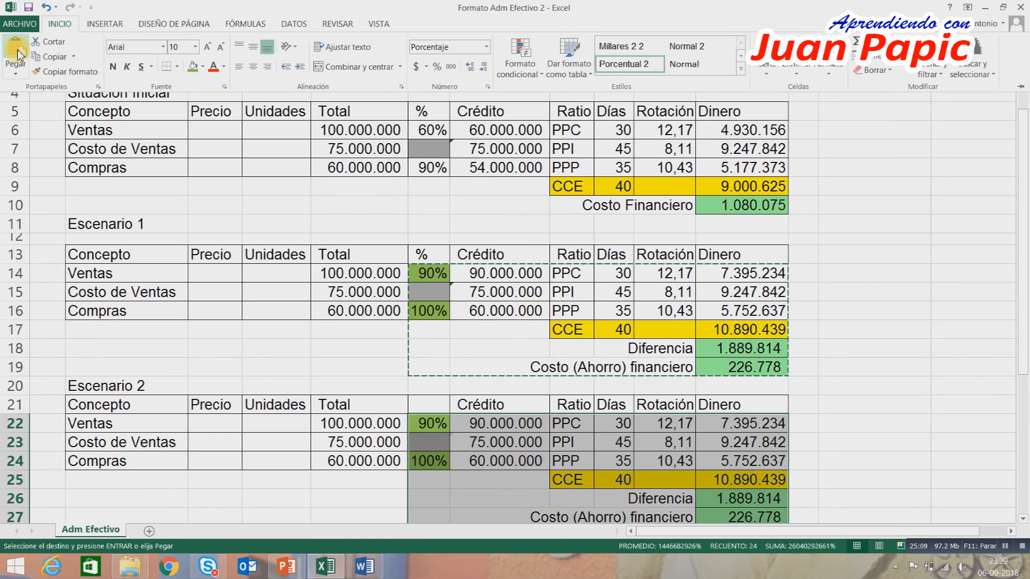
scroll(906, 432, "down", 1)
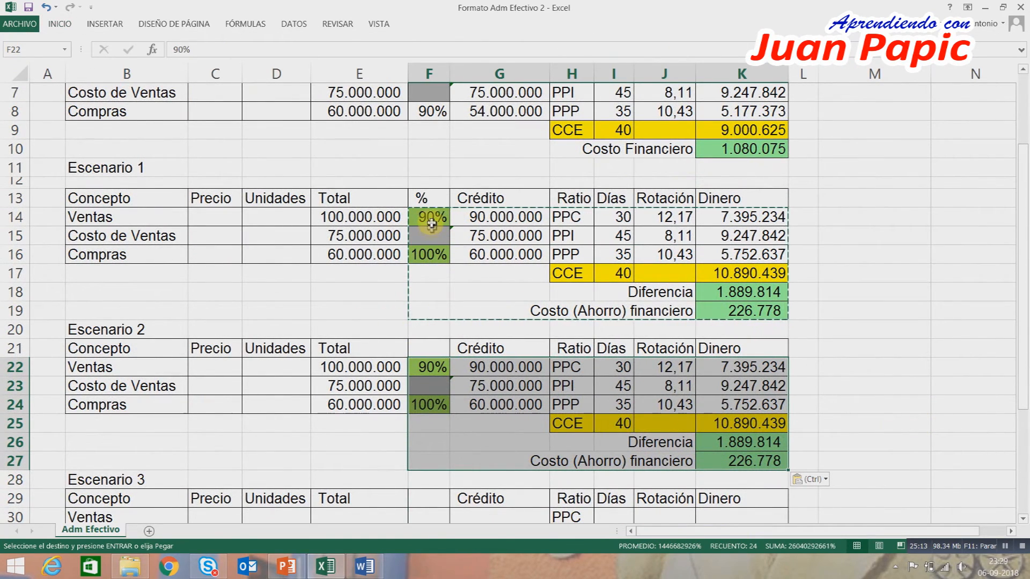
scroll(427, 255, "up", 1)
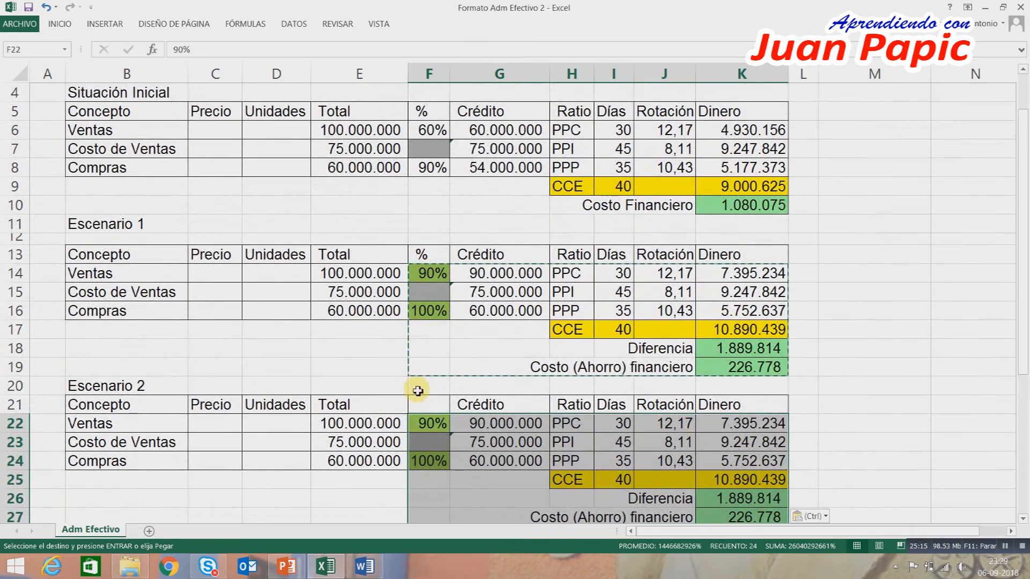
- Restore the original credit percentages in Escenario 2: 60% for Ventas in F22 and 90% for Compras in F24
left_click(428, 423)
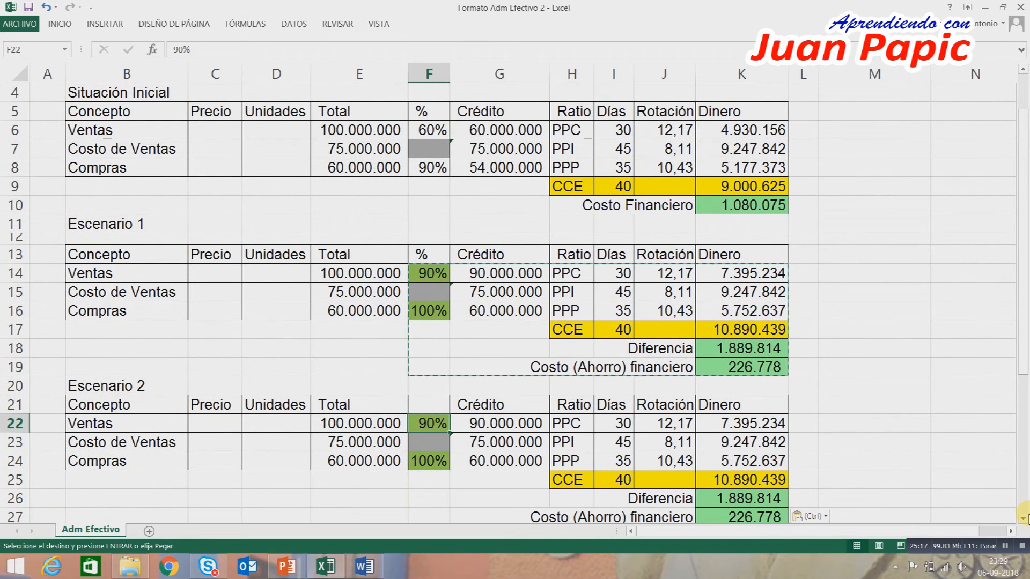
type("60")
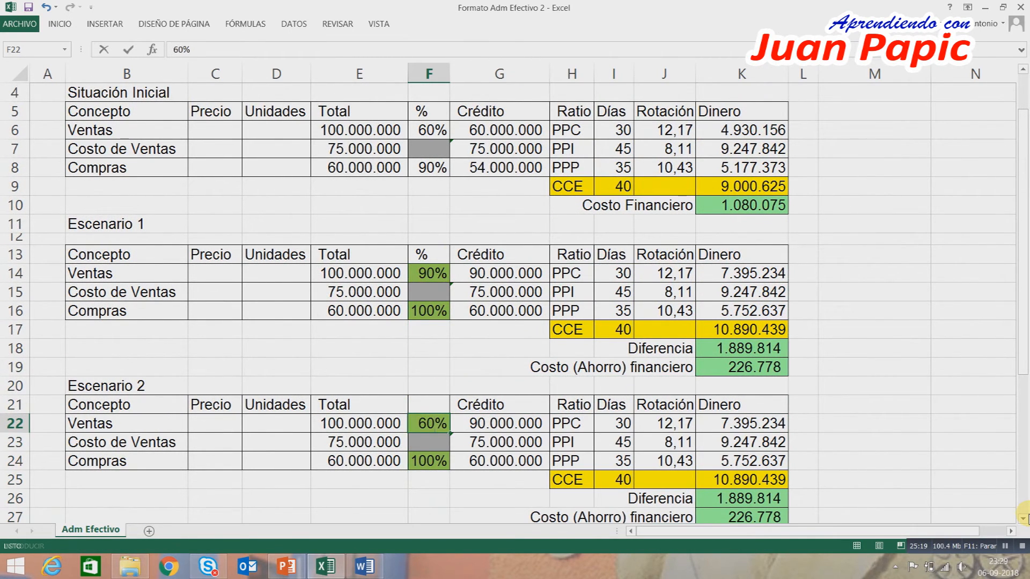
key("Return")
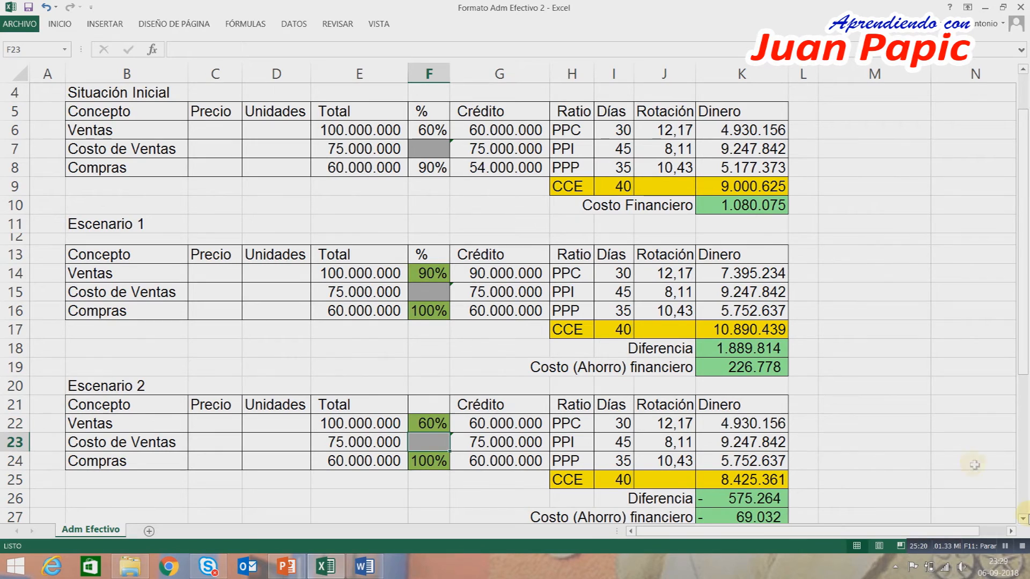
left_click(429, 468)
type("90")
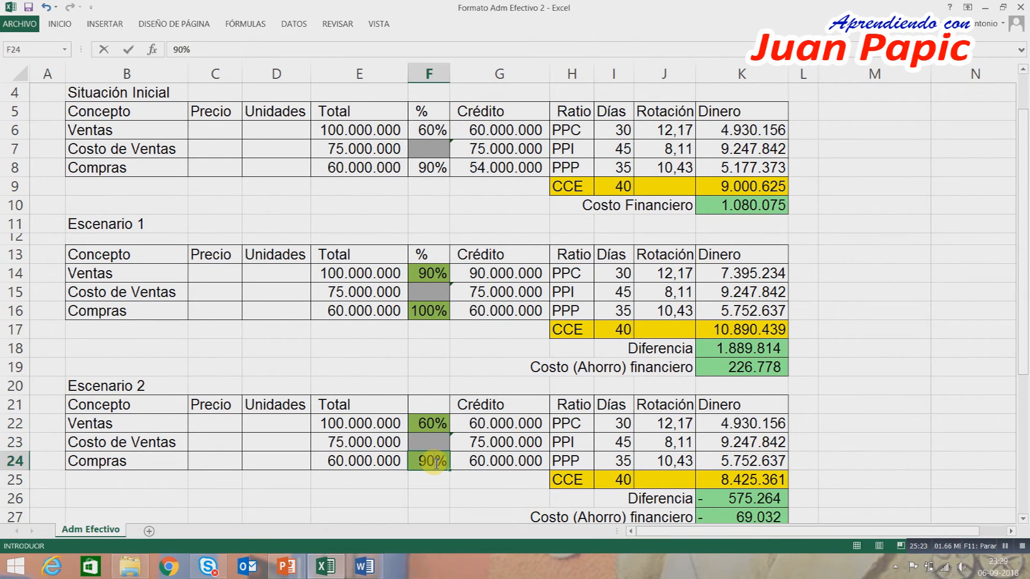
key("Return")
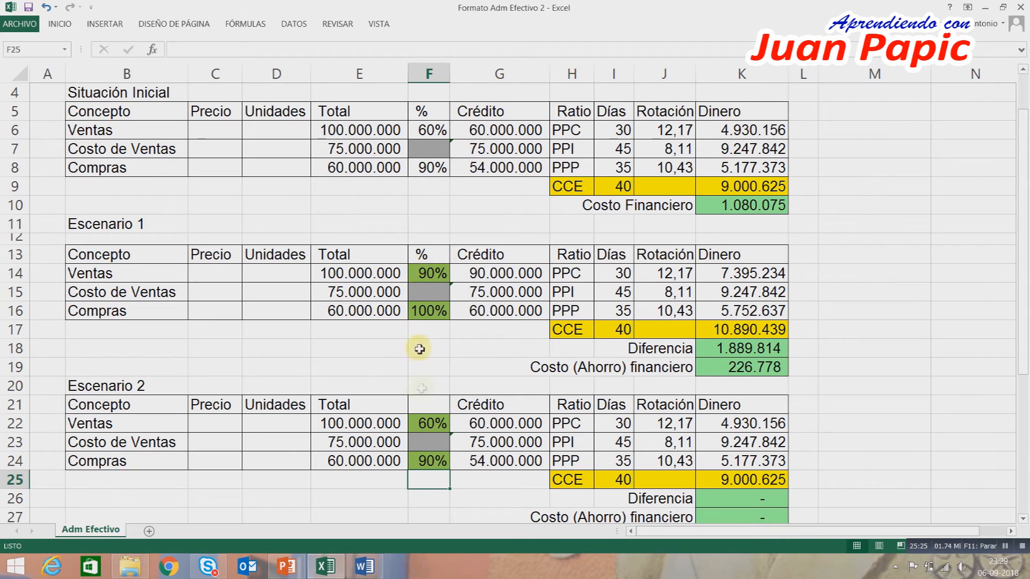
- Remove the green fill from the Escenario 2 percentage cells F22 and F24
left_click(432, 423)
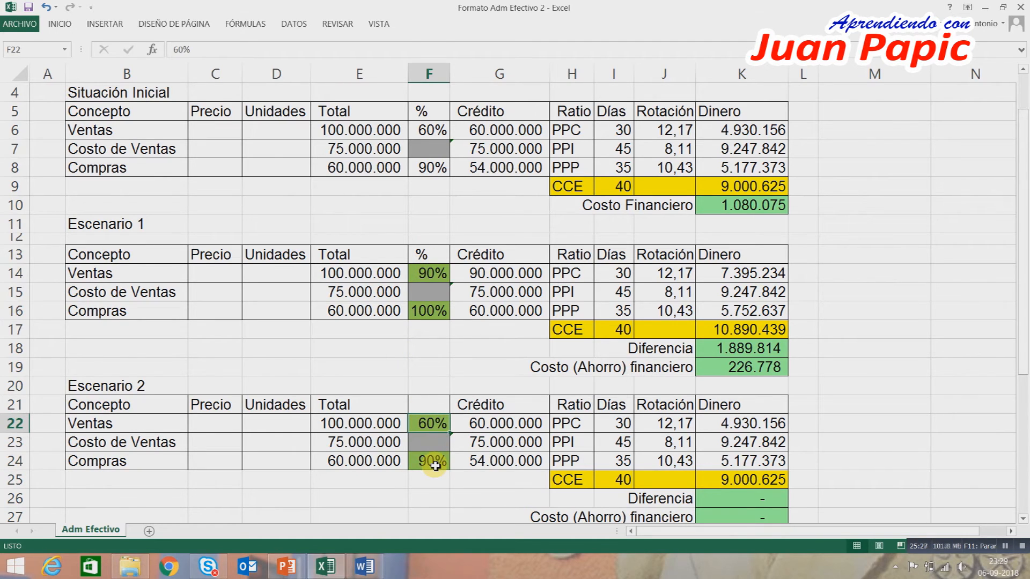
left_click(435, 461, "ctrl")
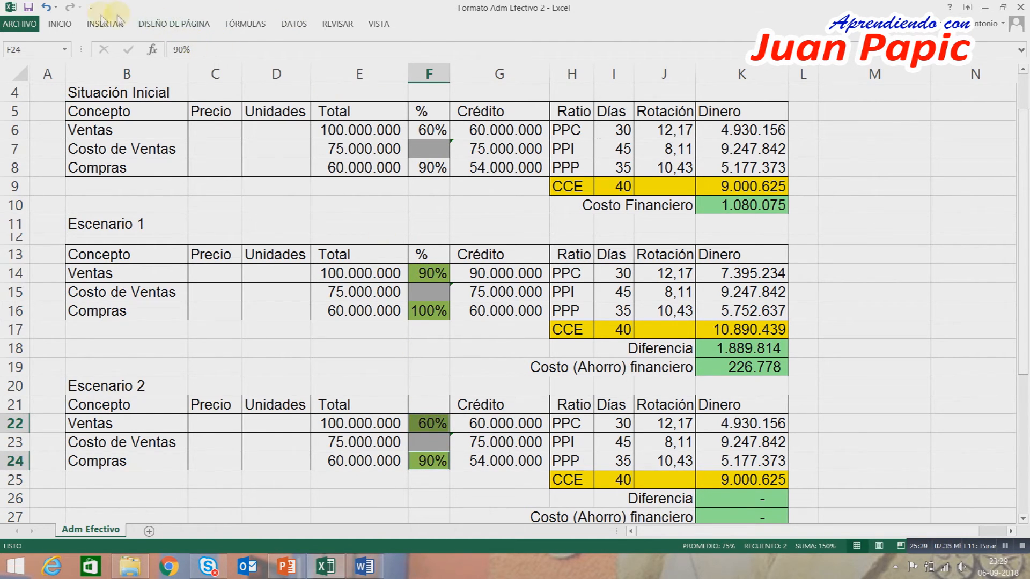
left_click(60, 24)
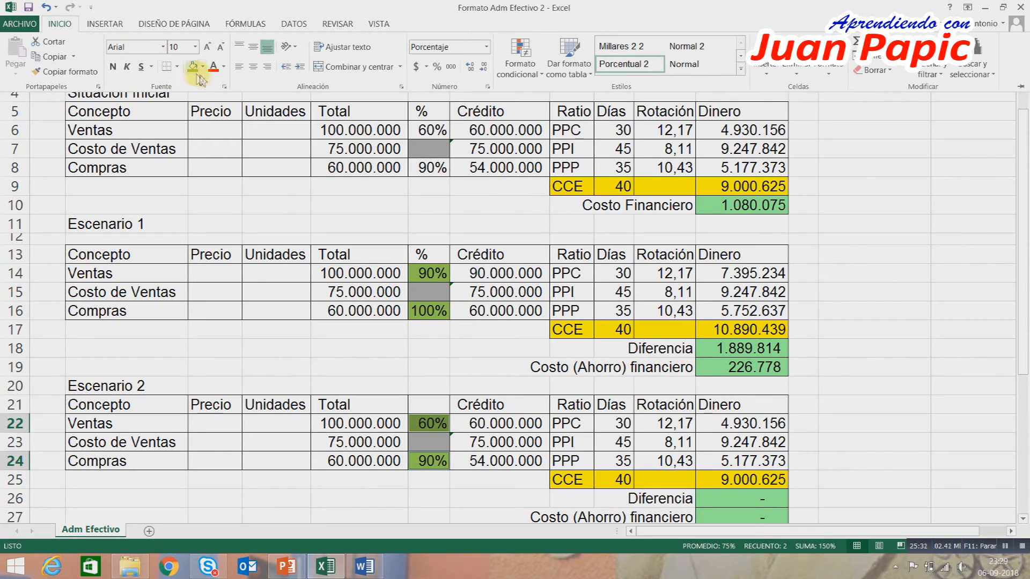
left_click(204, 68)
left_click(218, 182)
left_click(512, 467)
left_click(503, 459)
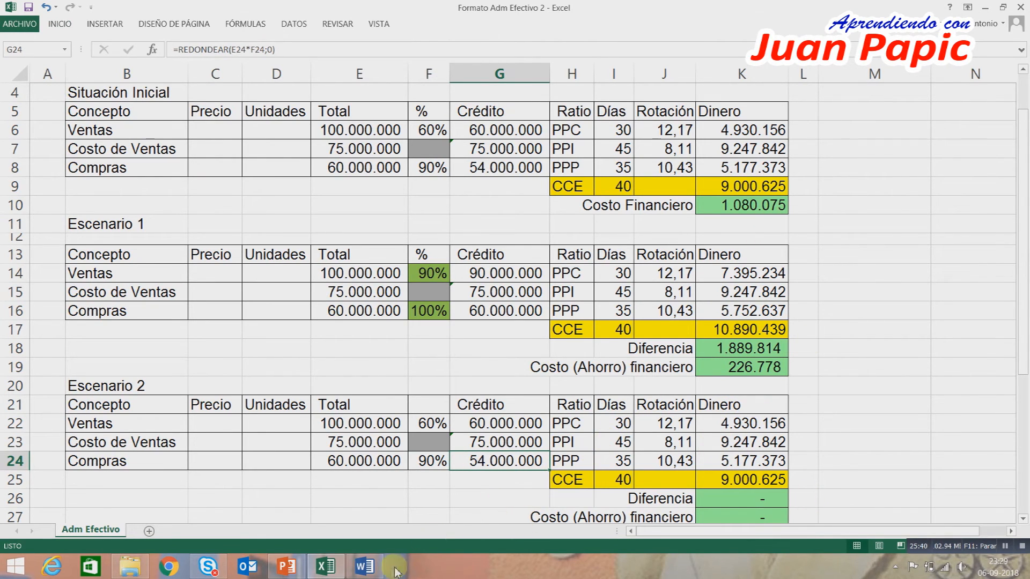
- Read question c in the Word guide and, back in Excel, set the Escenario 2 PPC Días in I22 to 25
left_click(364, 565)
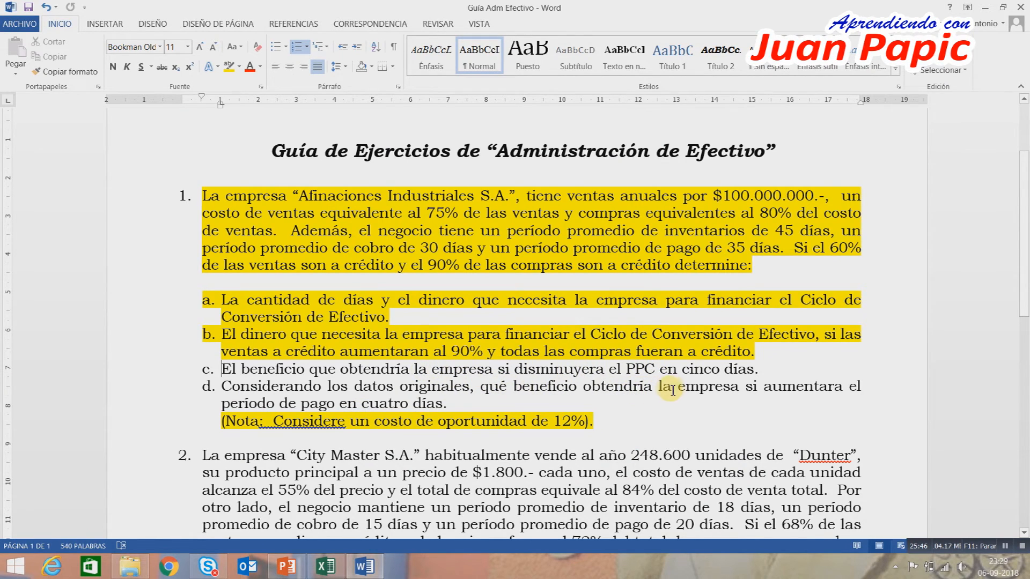
left_click(326, 566)
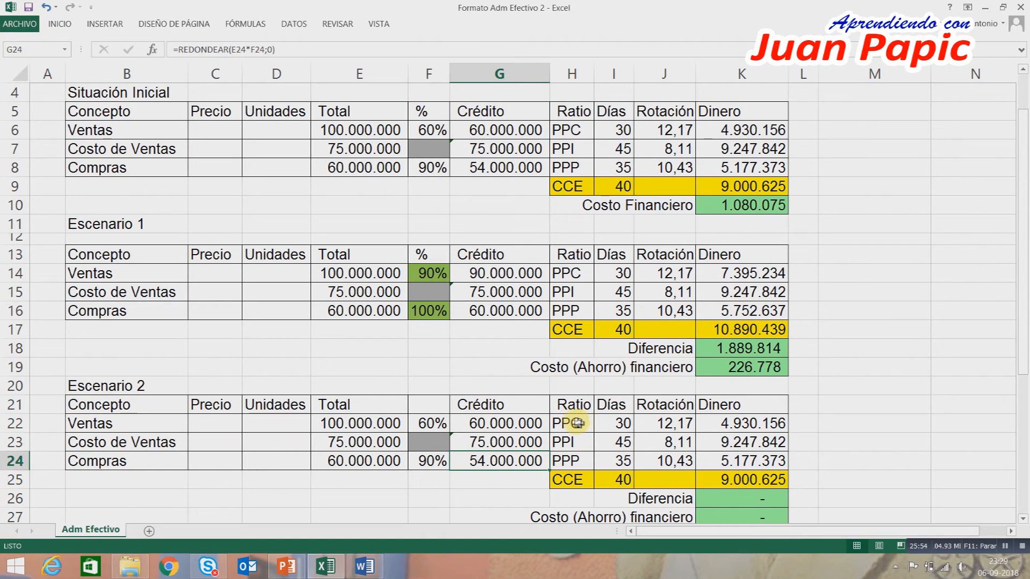
left_click(614, 425)
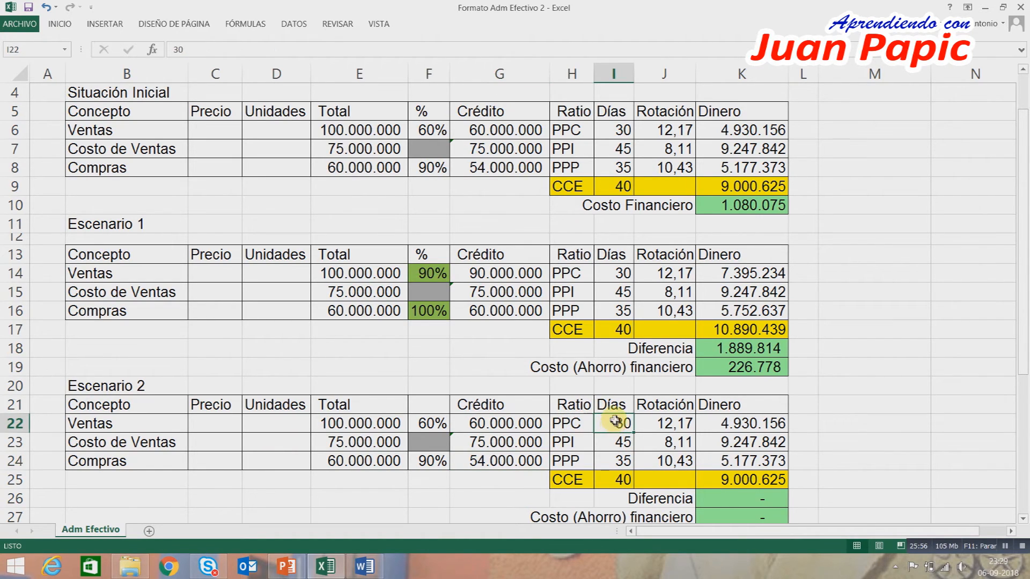
type("25")
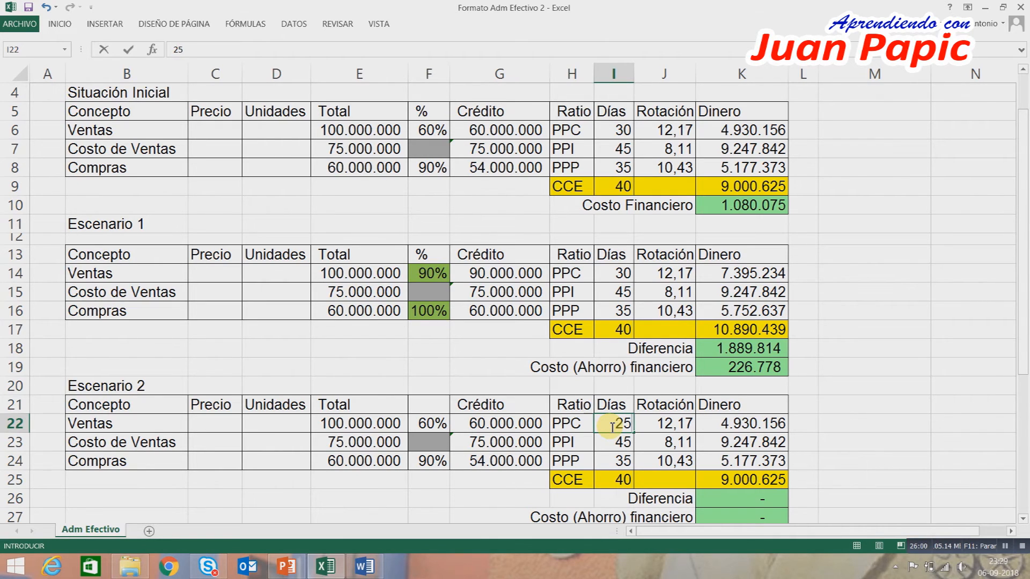
key("Return")
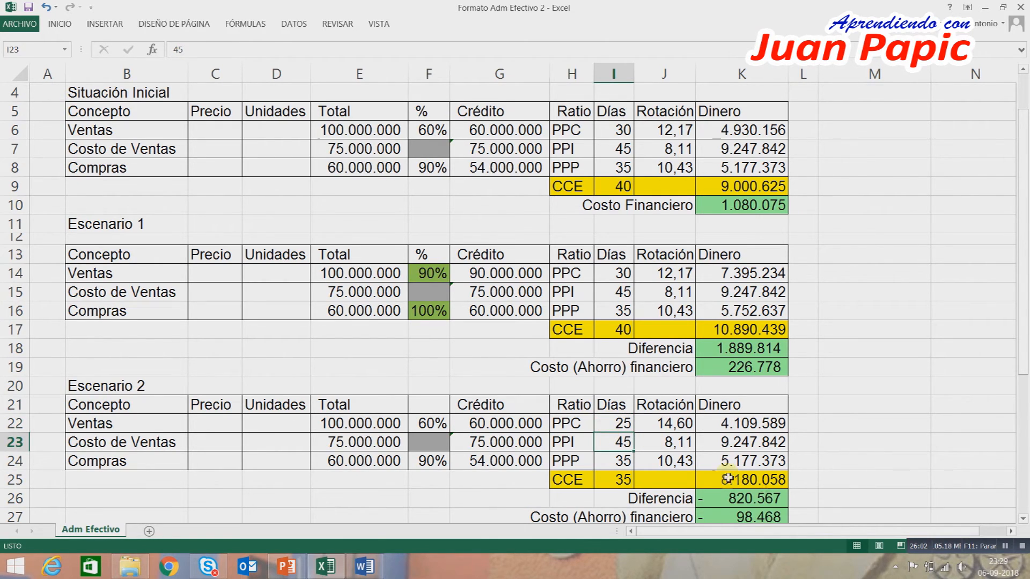
- Fill the Escenario 2 PPC Días cell I22 with the same green as the changed Escenario 1 percentages
left_click(621, 423)
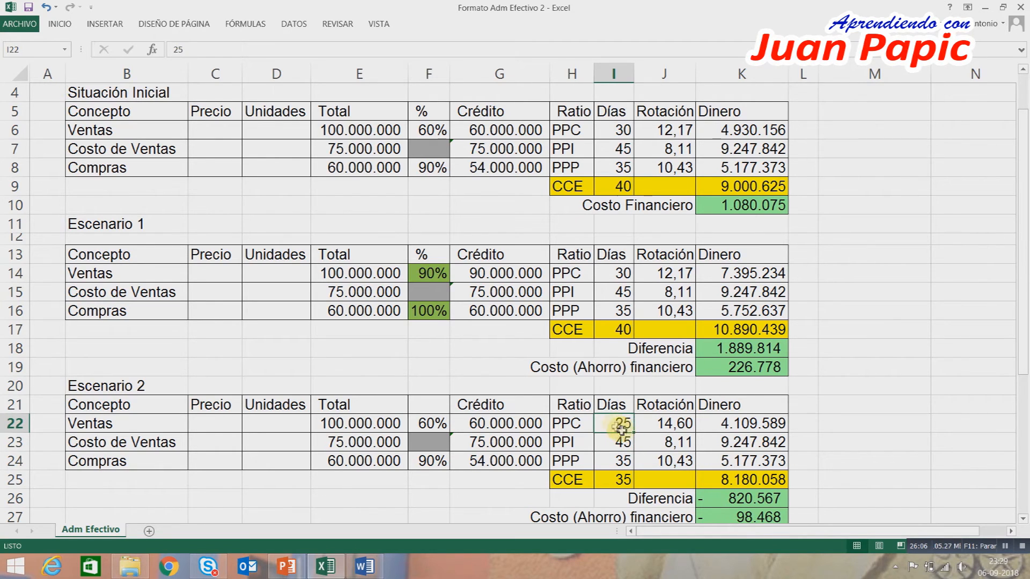
left_click(62, 24)
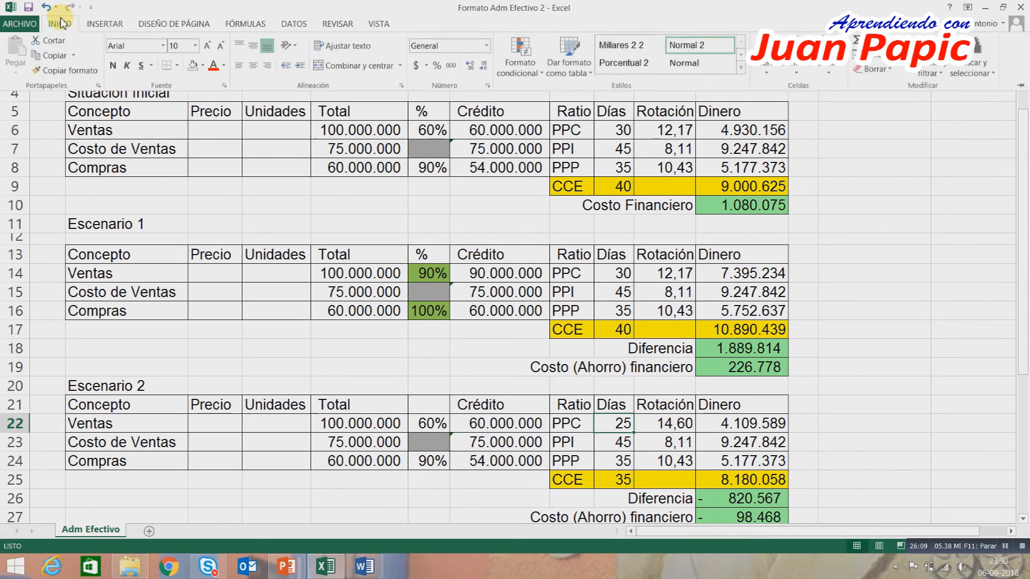
left_click(203, 69)
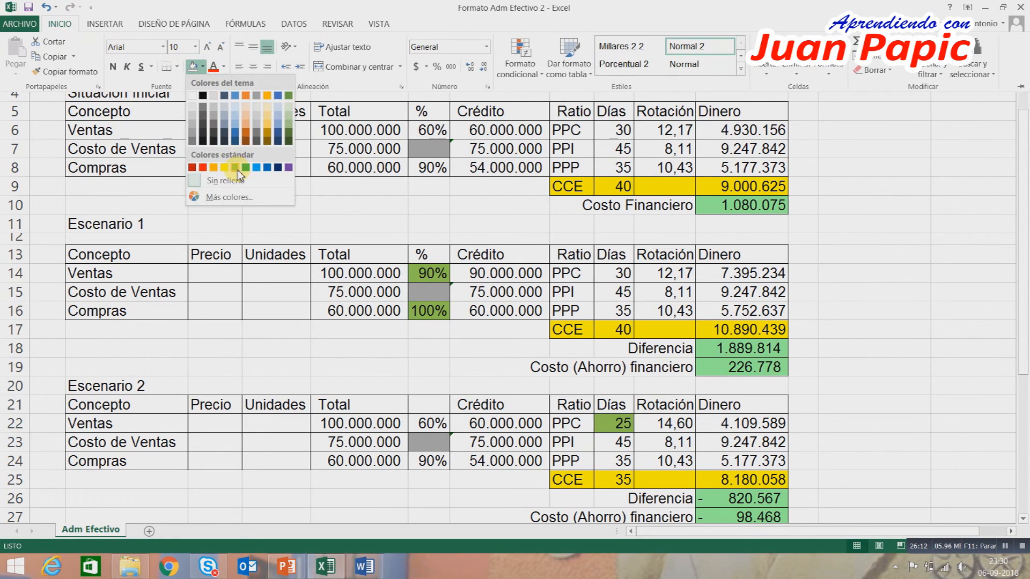
left_click(239, 170)
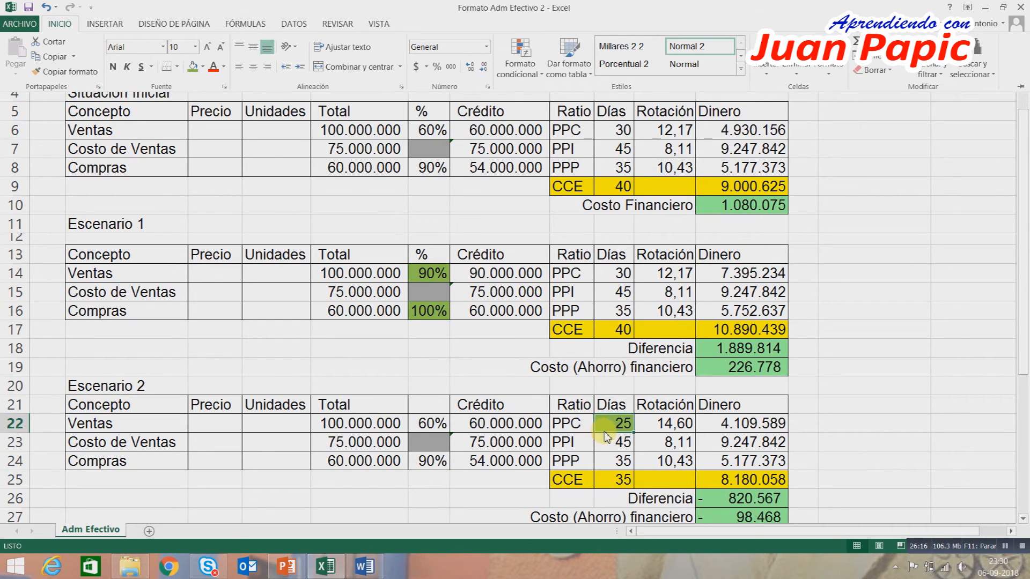
- Compare the CCE days and money of Escenario 2 with the initial situation, and examine the Diferencia formula in K26
left_click(609, 186)
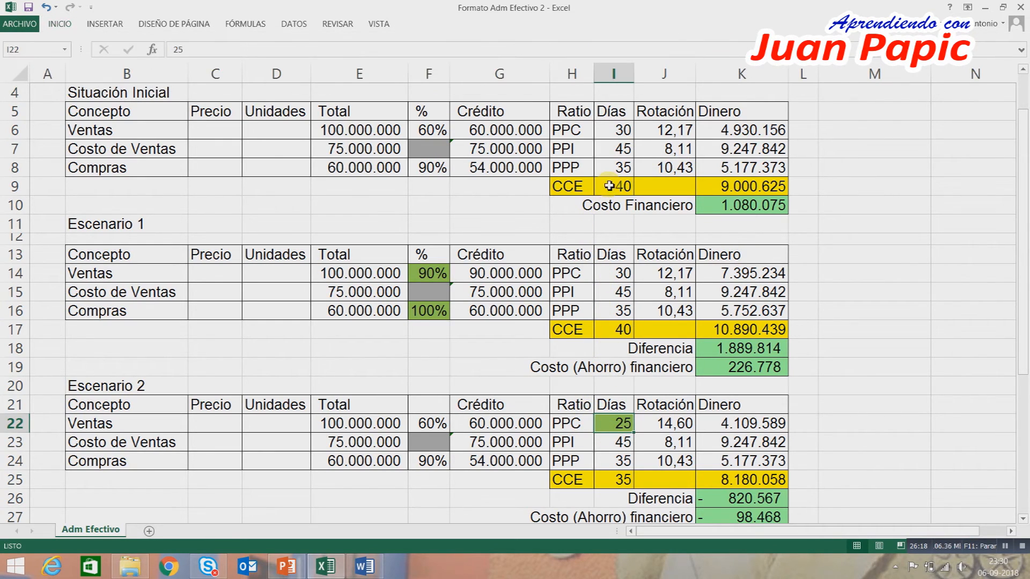
left_click(609, 186)
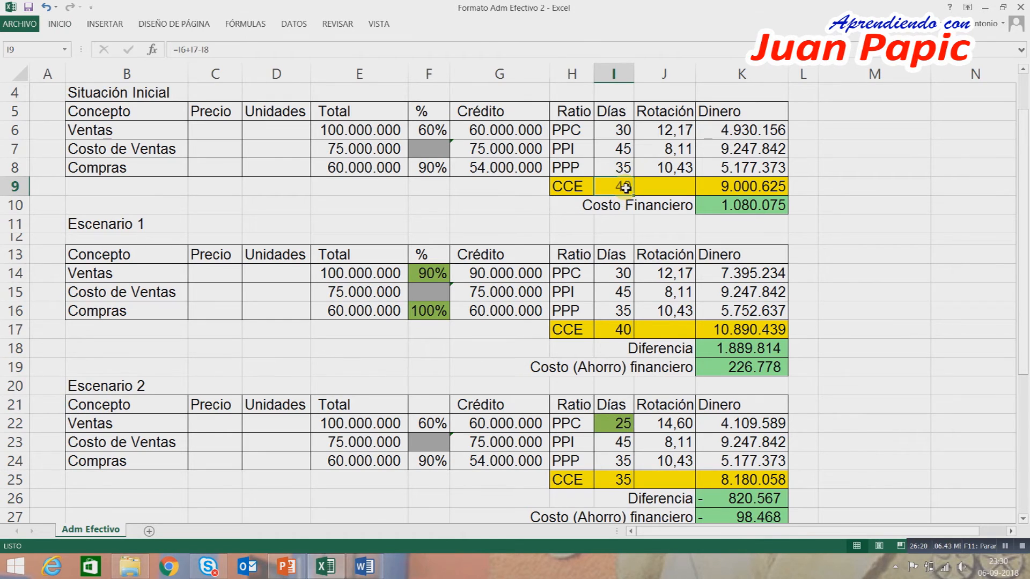
left_click(619, 479)
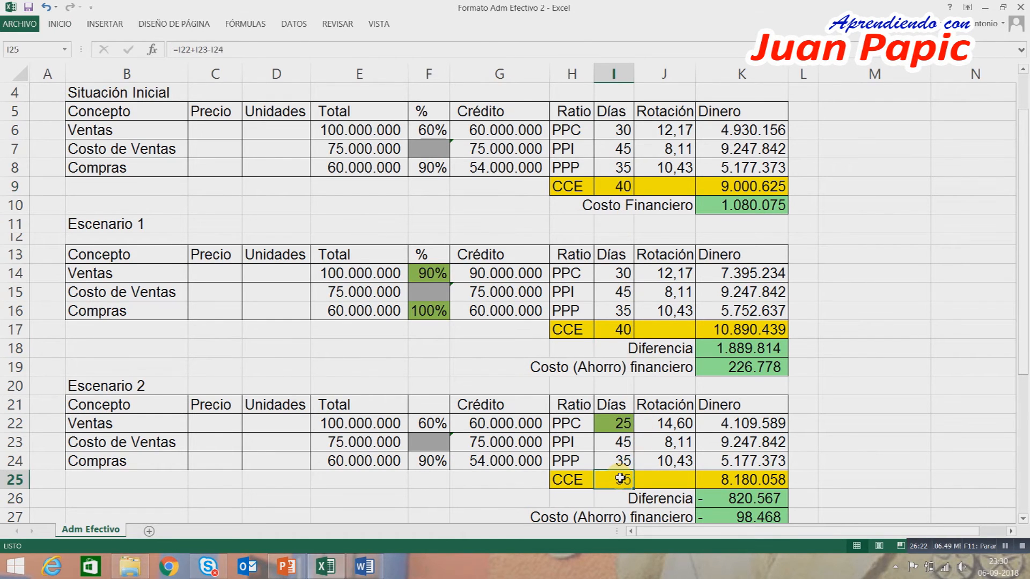
scroll(1025, 343, "down", 1)
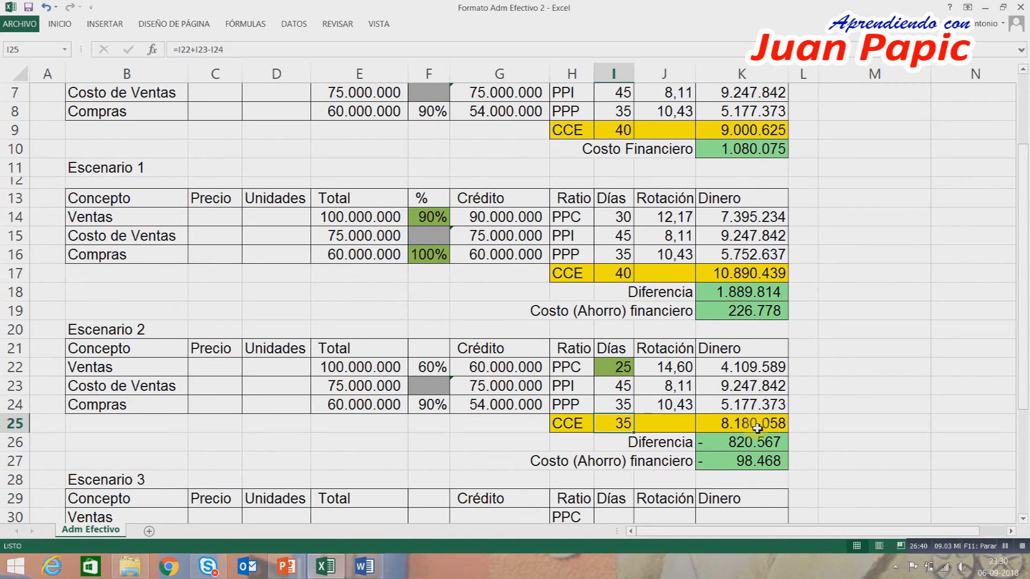
left_click(728, 425)
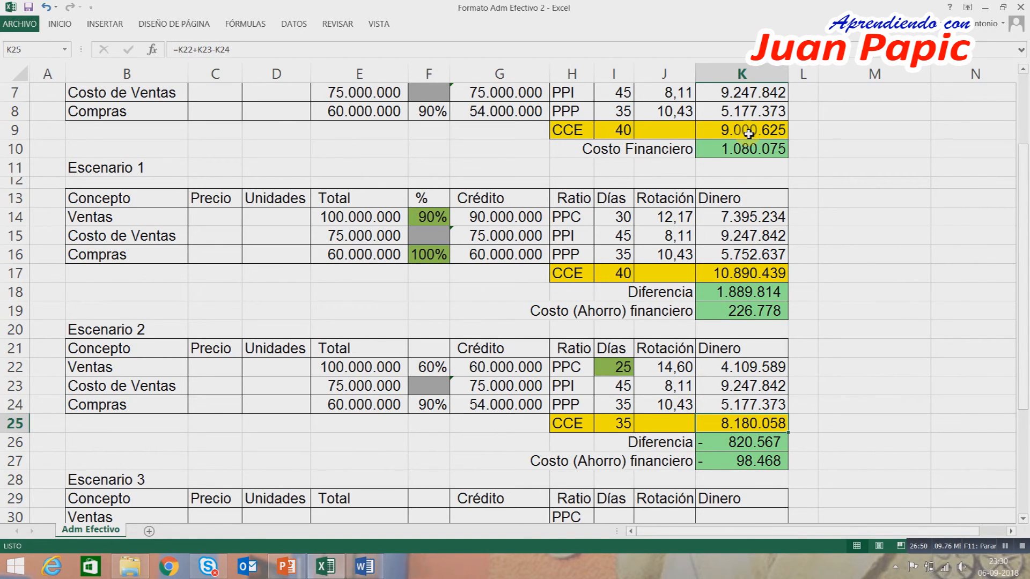
left_click(735, 446)
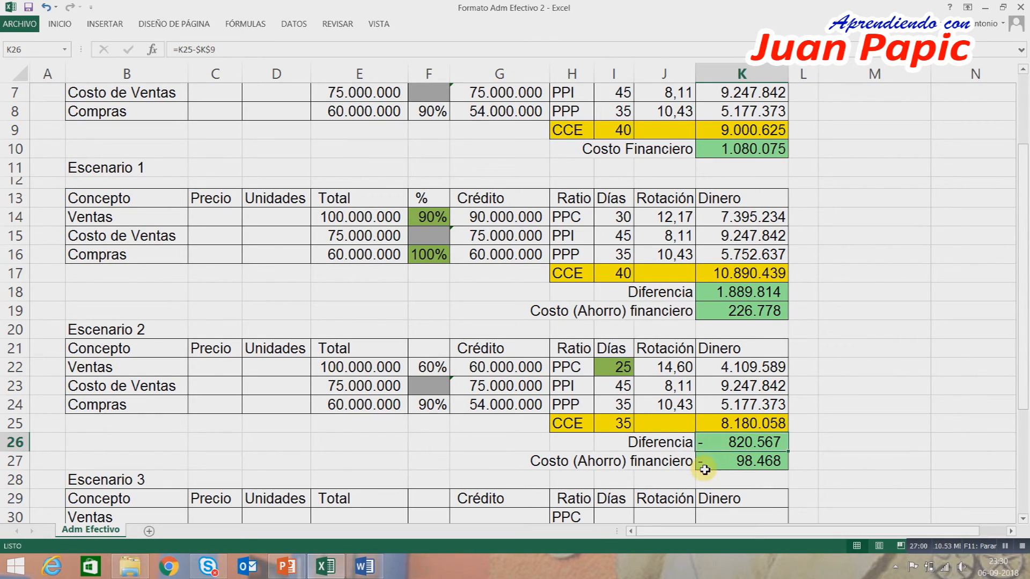
- Examine the Costo (Ahorro) financiero formula in K27 of Escenario 2
left_click(731, 459)
double_click(738, 460)
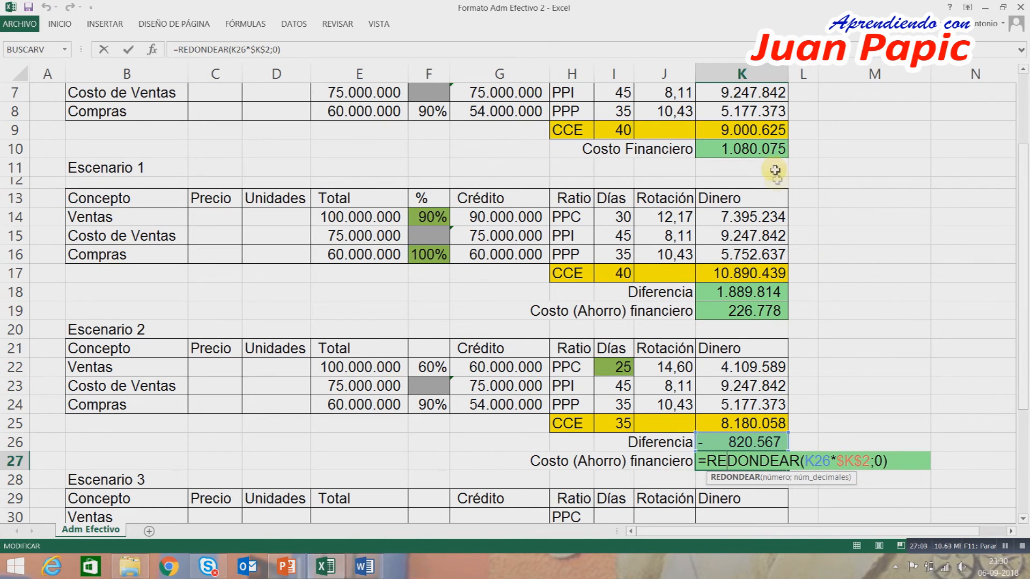
key("Return")
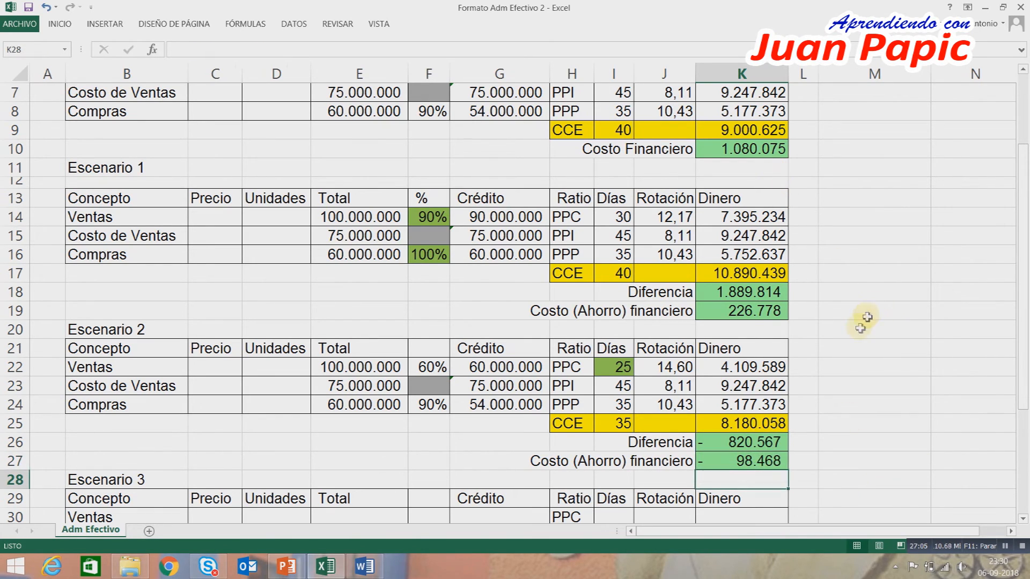
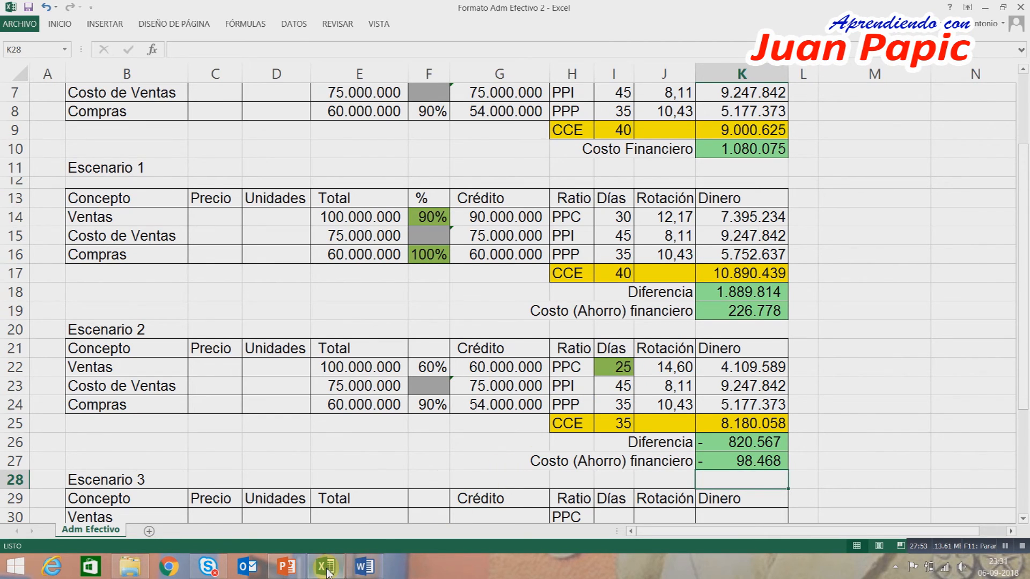
- Switch to the Word guide and highlight question c of exercise 1 in yellow
left_click(365, 567)
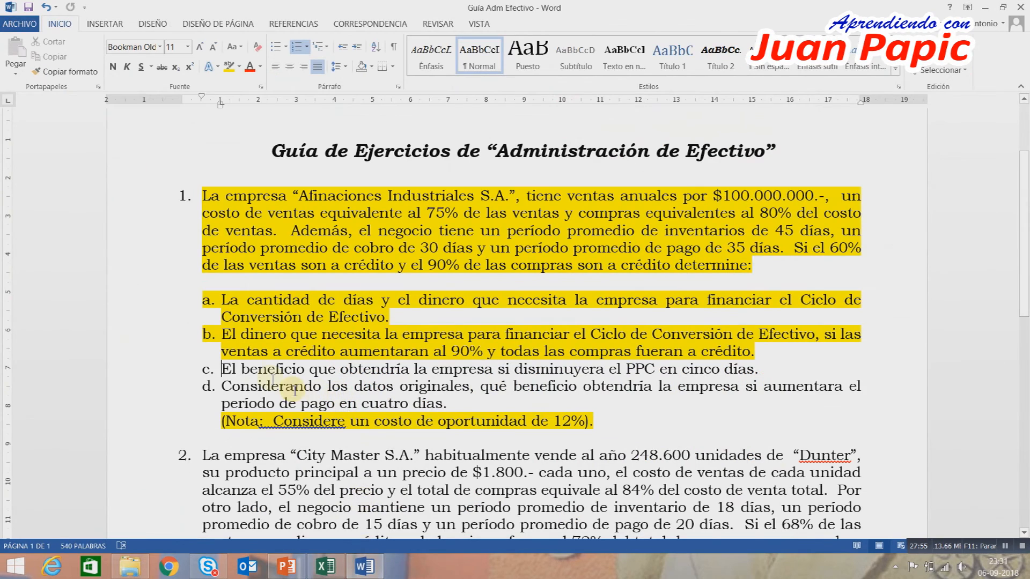
left_click_drag(224, 367, 802, 368)
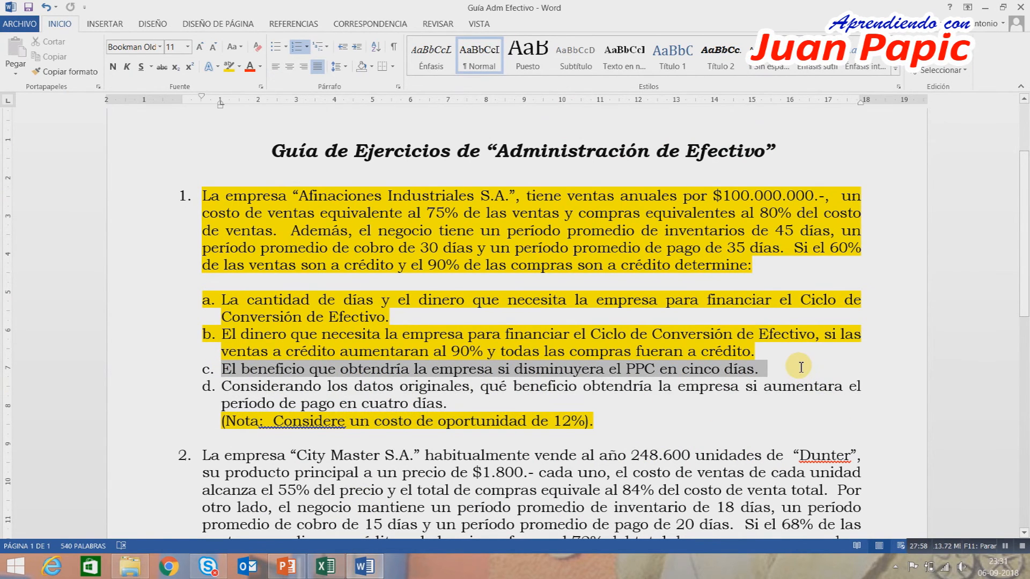
left_click(230, 69)
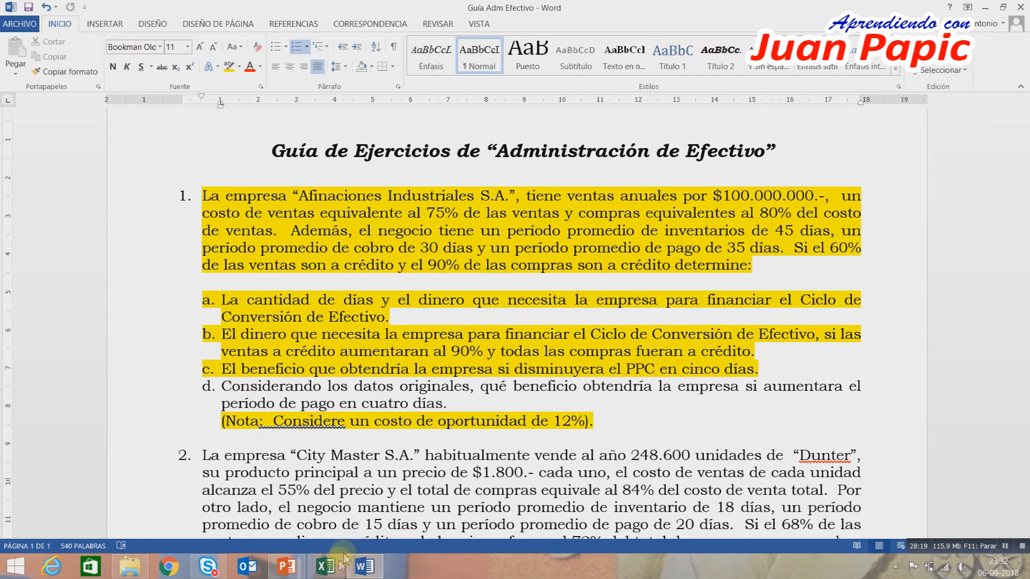
- Back in Excel, link the Escenario 3 Ventas total in E30 to E6 and fill the formula down through E32
mouse_move(329, 569)
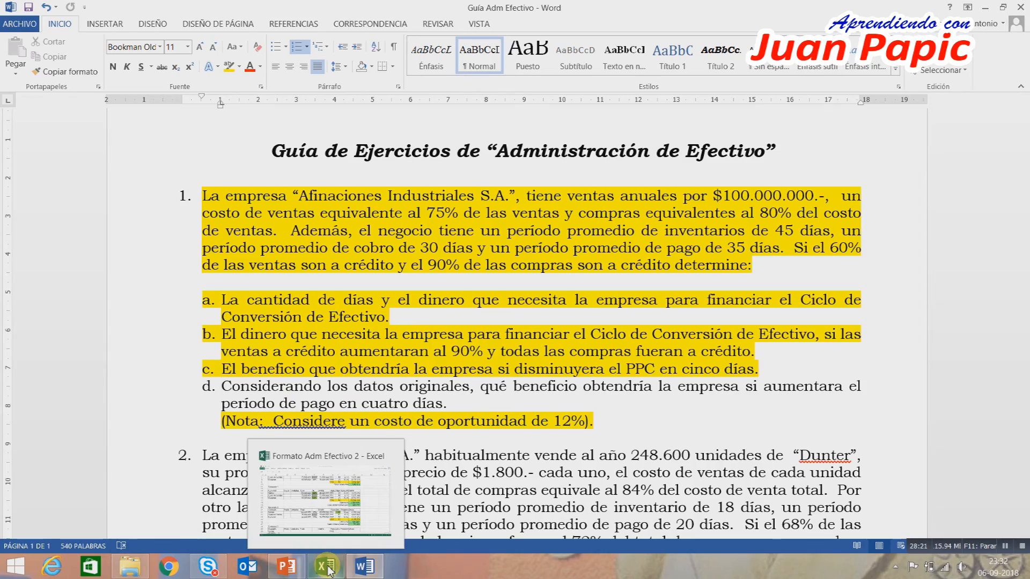
left_click(329, 570)
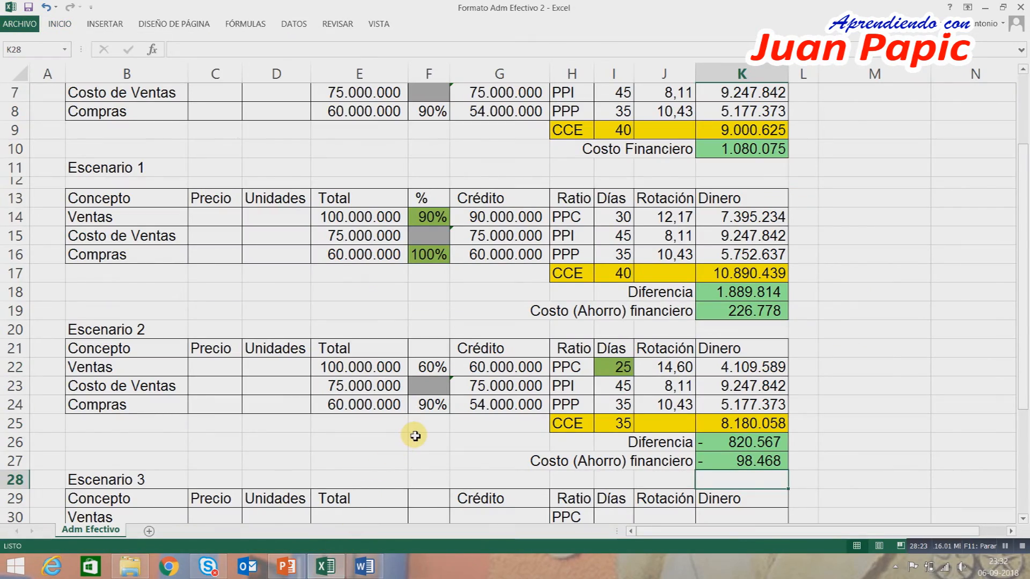
scroll(416, 436, "down", 2)
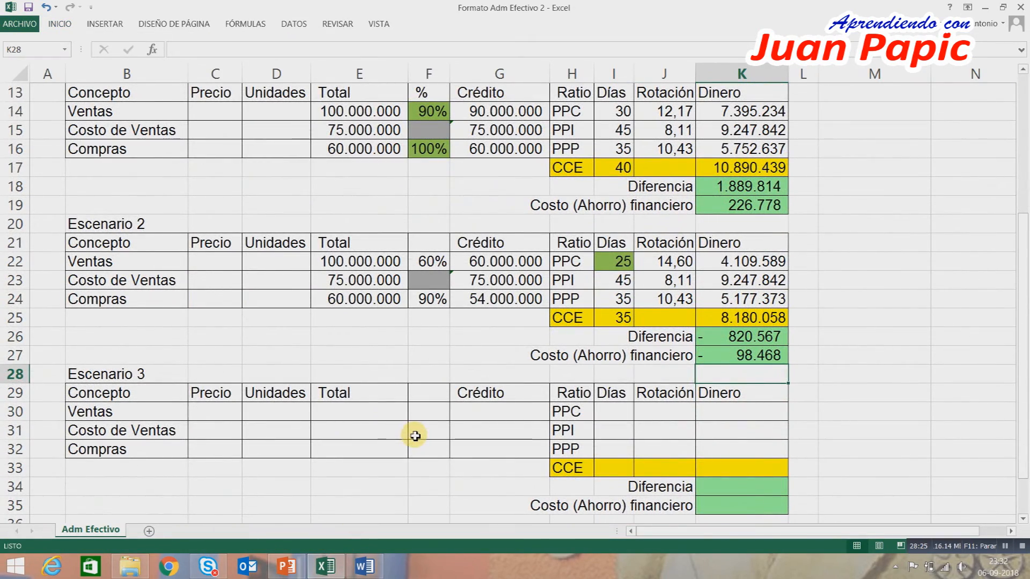
left_click(388, 419)
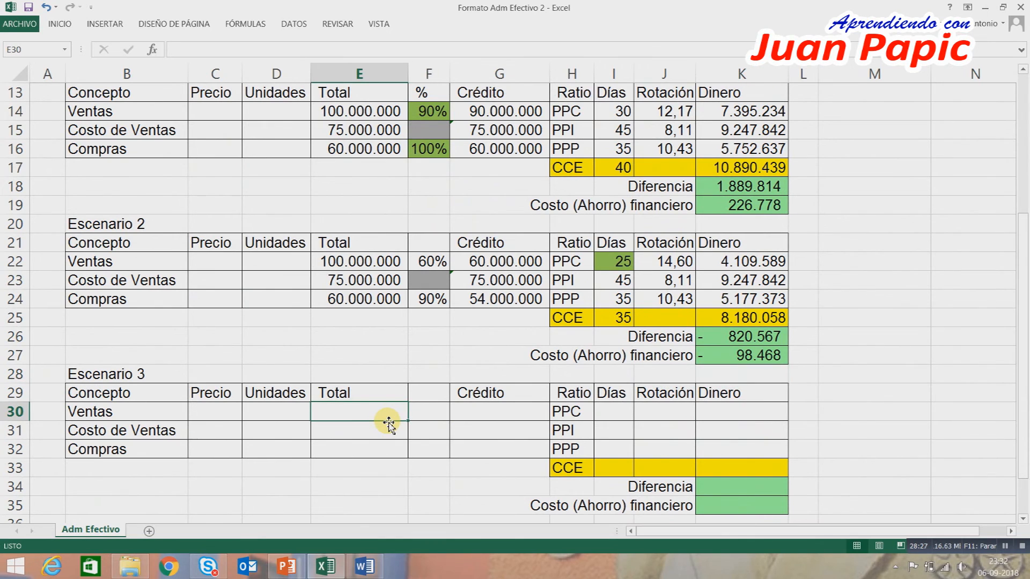
type("=")
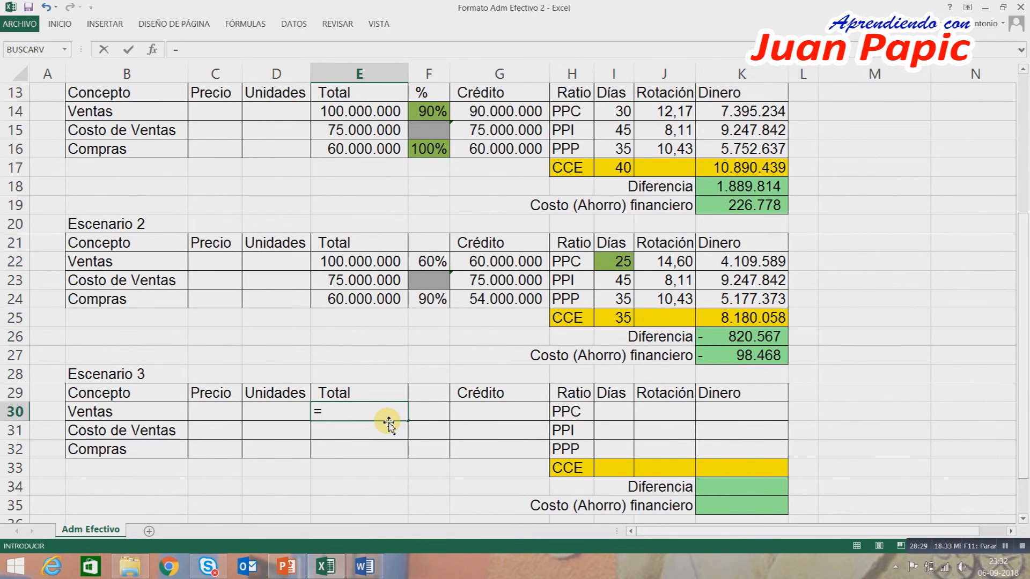
scroll(389, 421, "up", 4)
left_click(357, 195)
key("Return")
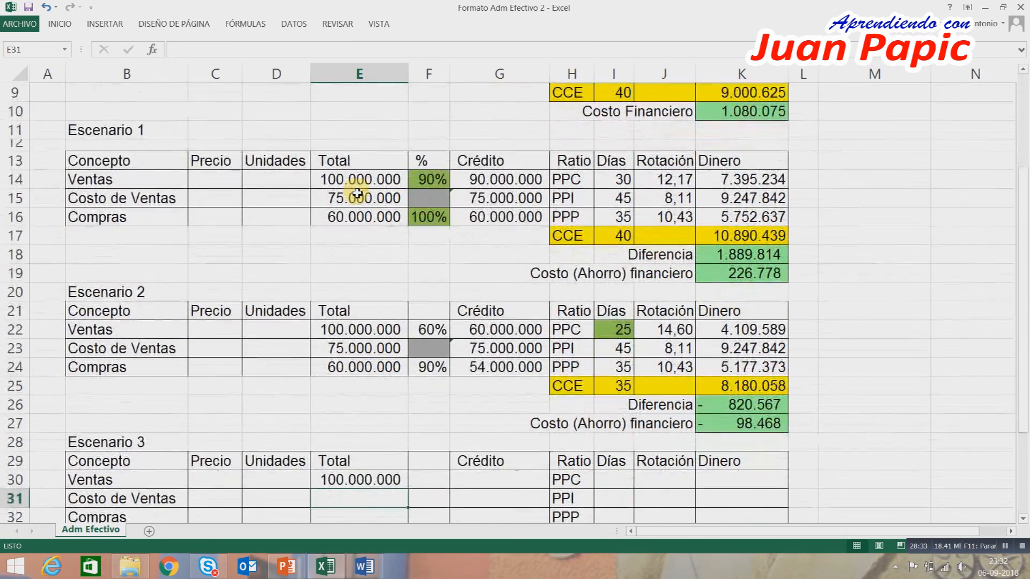
scroll(356, 195, "down", 2)
left_click(397, 378)
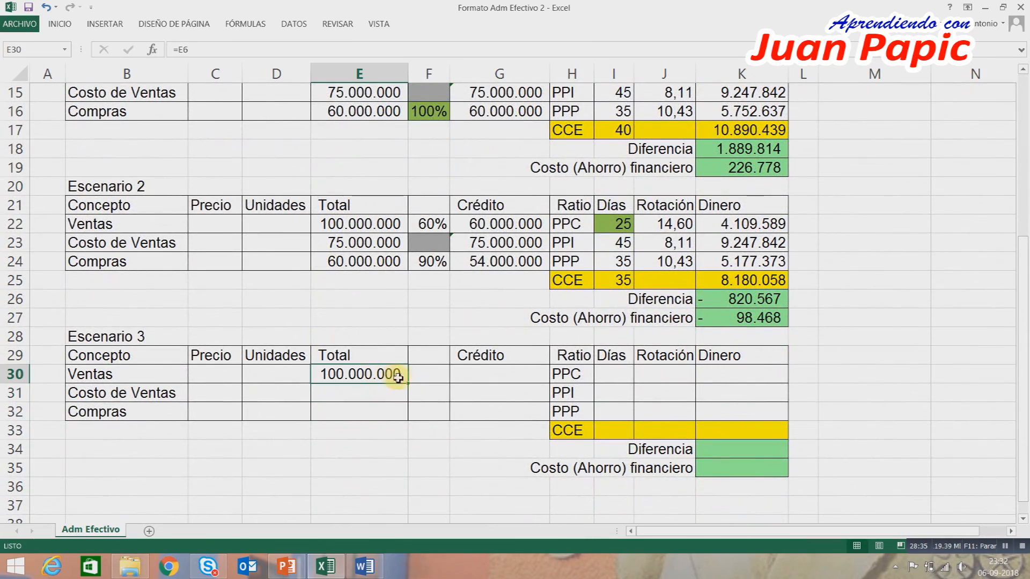
left_click_drag(410, 384, 411, 419)
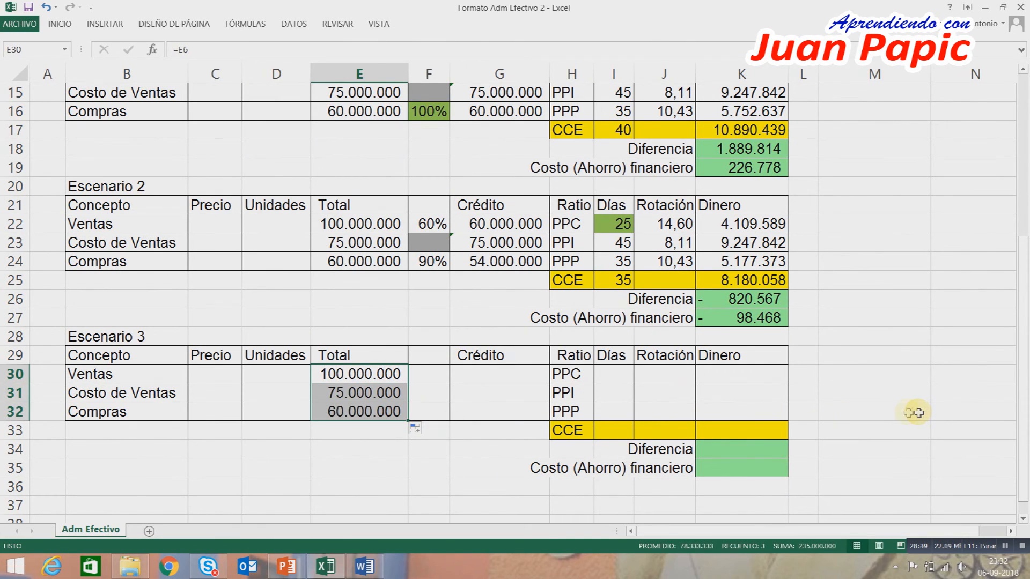
- Copy the Escenario 2 block F22:K27 and paste it into Escenario 3 starting at F30
left_click(485, 378)
left_click_drag(427, 224, 737, 319)
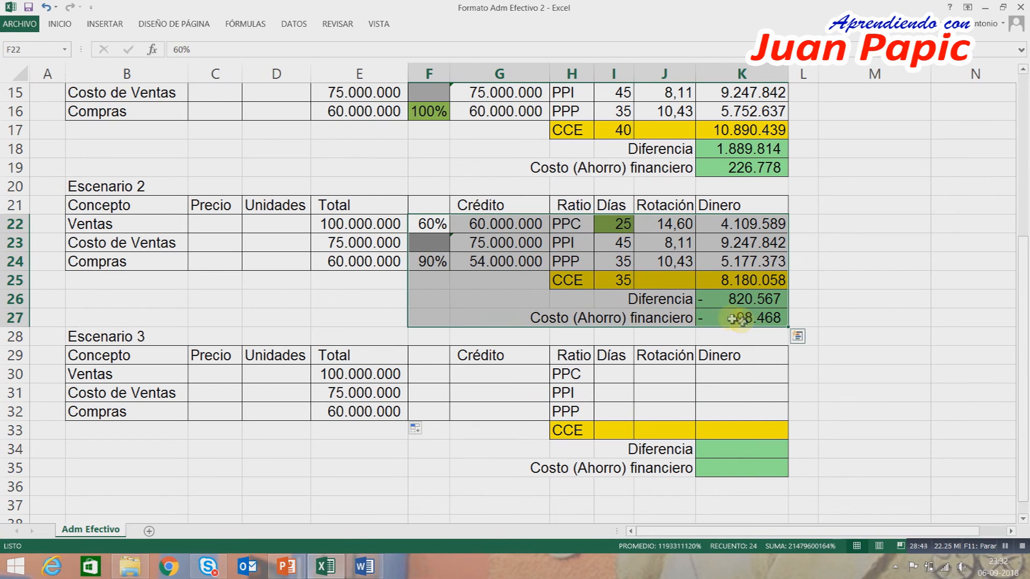
left_click(19, 25)
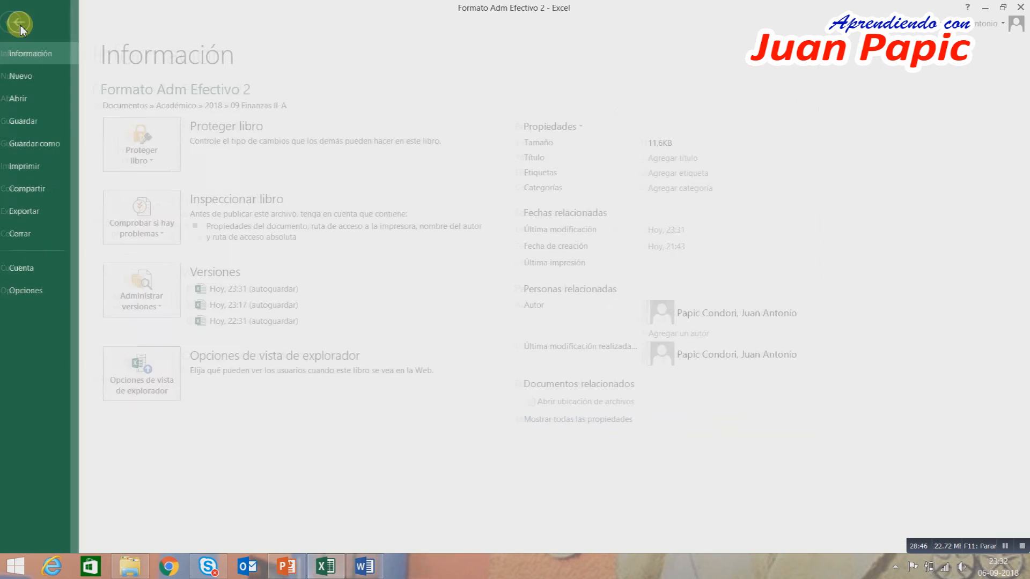
left_click(19, 24)
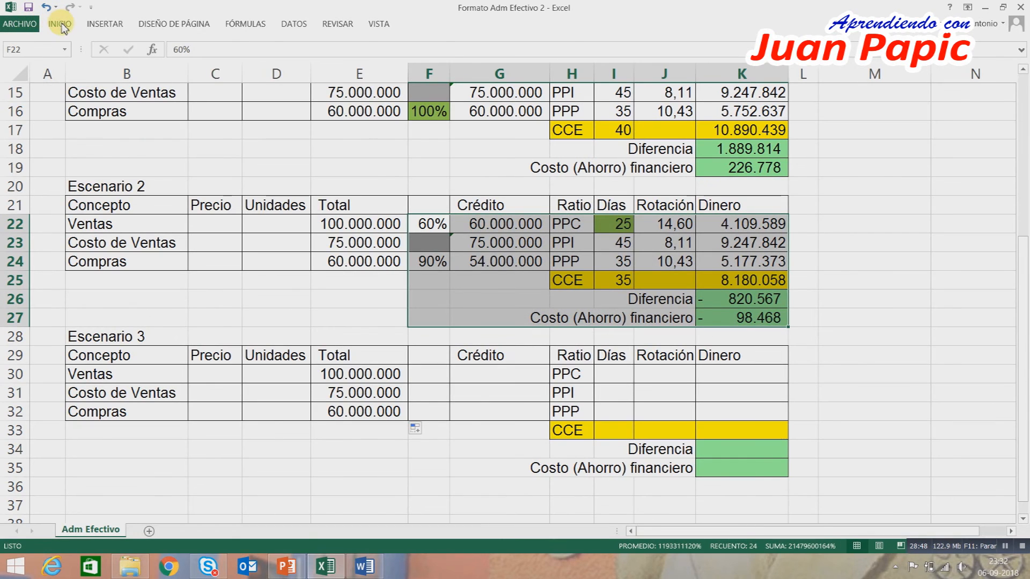
left_click(60, 25)
left_click(49, 56)
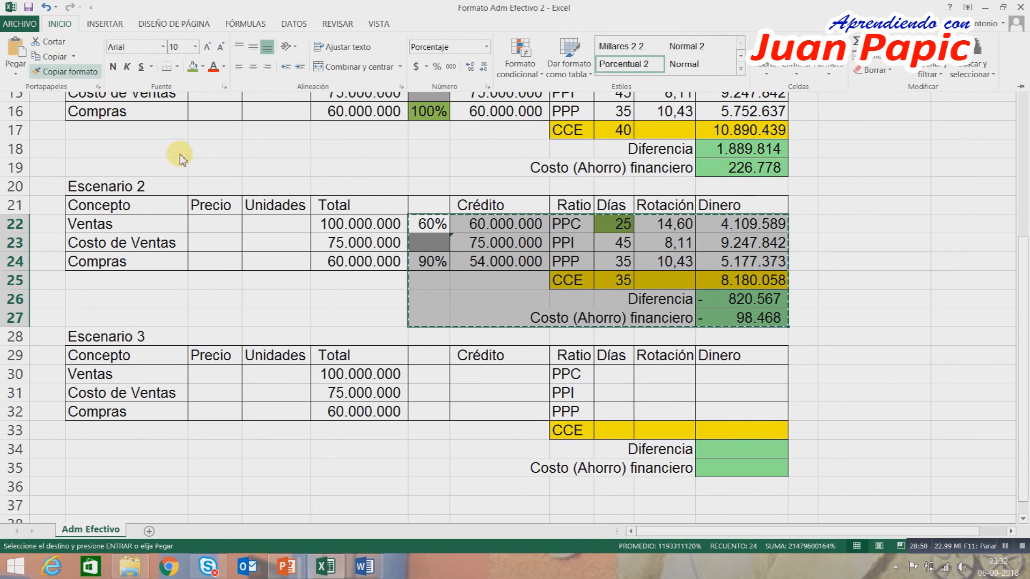
left_click(430, 374)
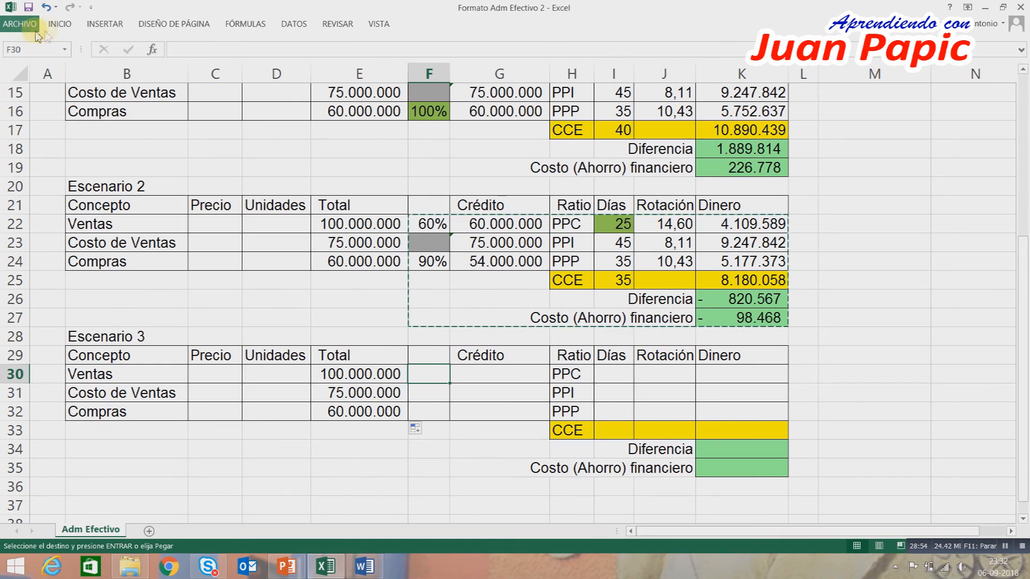
left_click(60, 24)
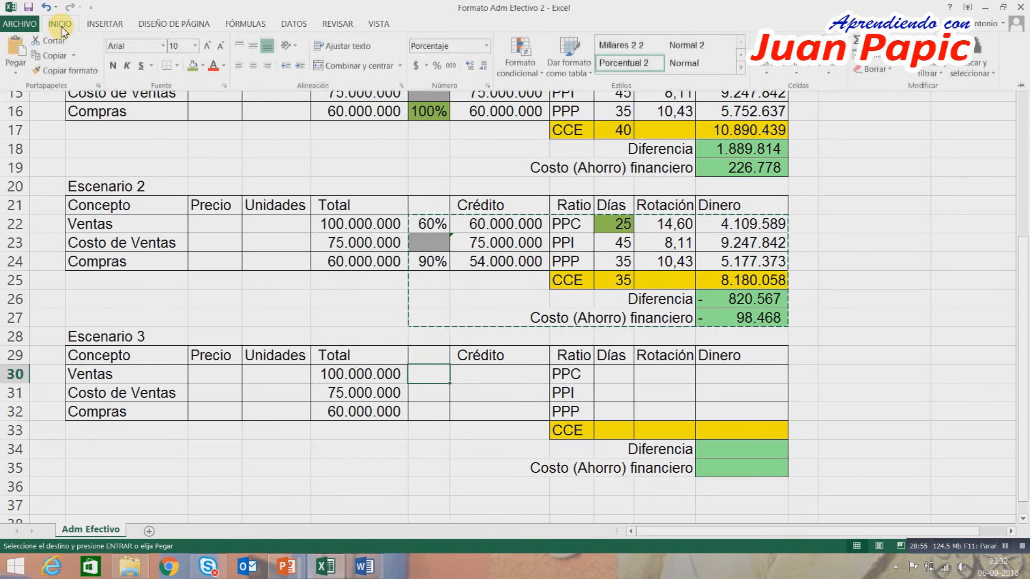
left_click(16, 49)
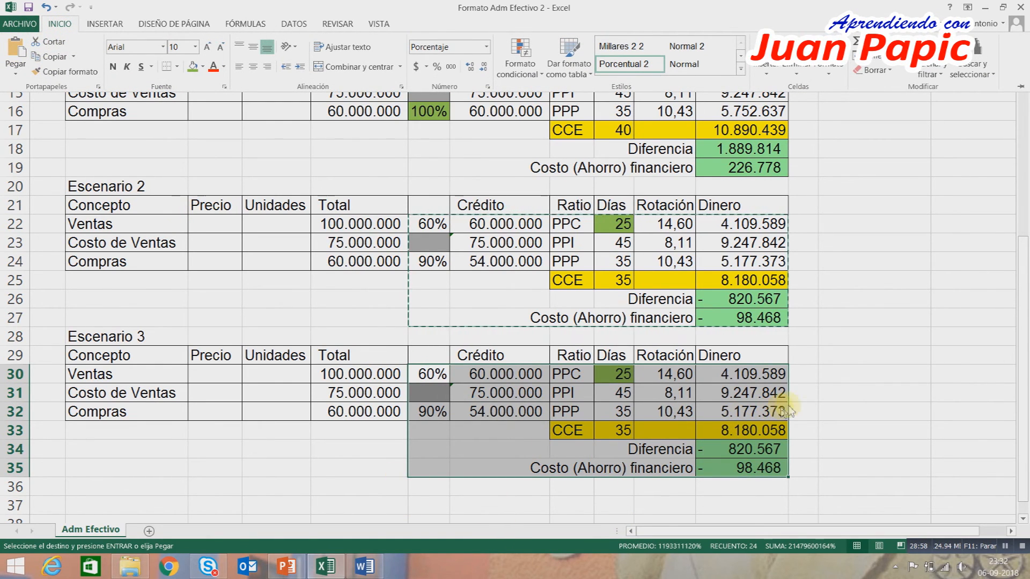
- Check question d in the Word guide and, back in Excel, restore the Escenario 3 PPC Días in I30 to the original 30
left_click(364, 567)
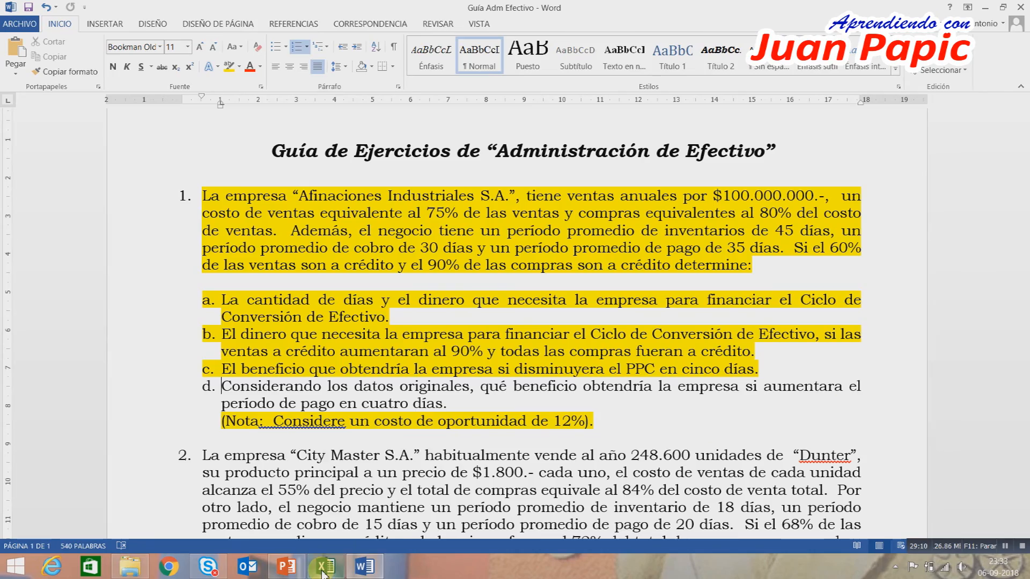
left_click(339, 566)
left_click(633, 433)
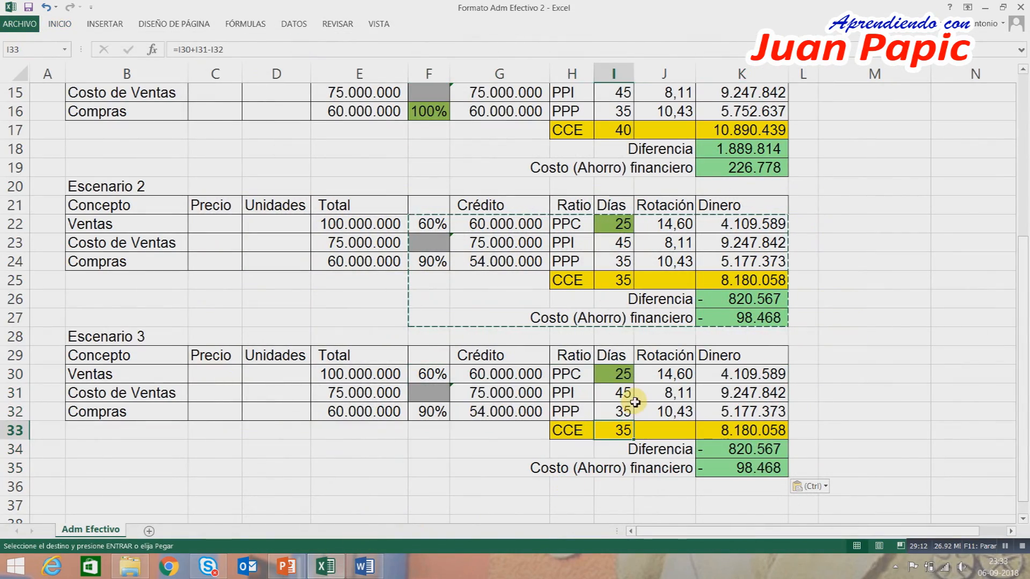
scroll(628, 397, "up", 4)
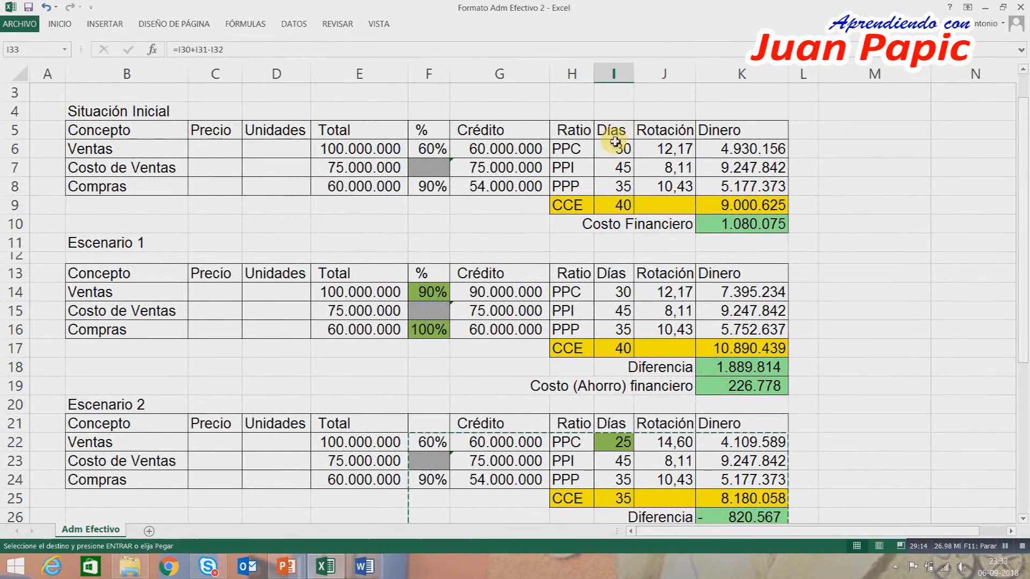
left_click(614, 150)
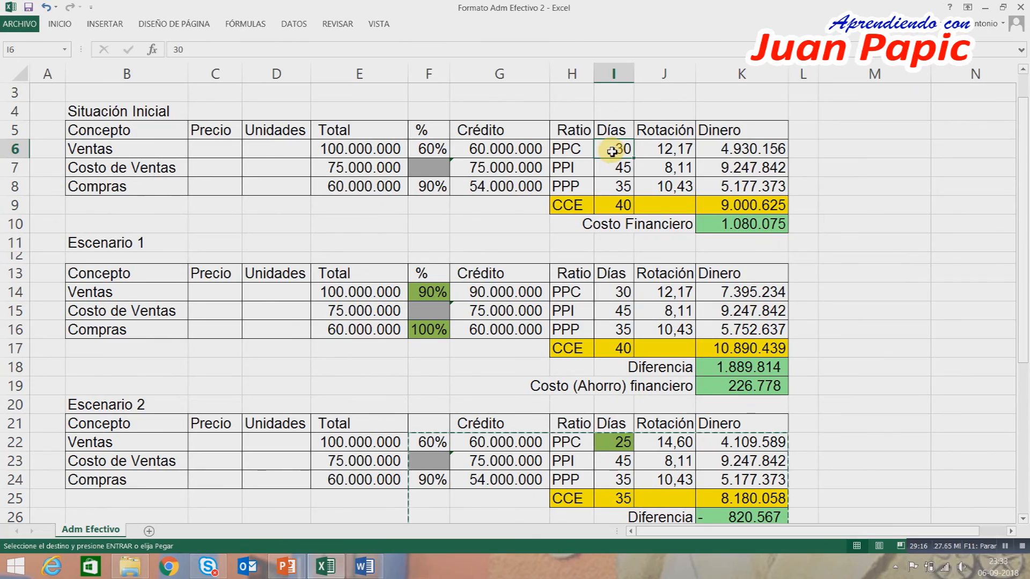
scroll(609, 311, "down", 4)
left_click(611, 381)
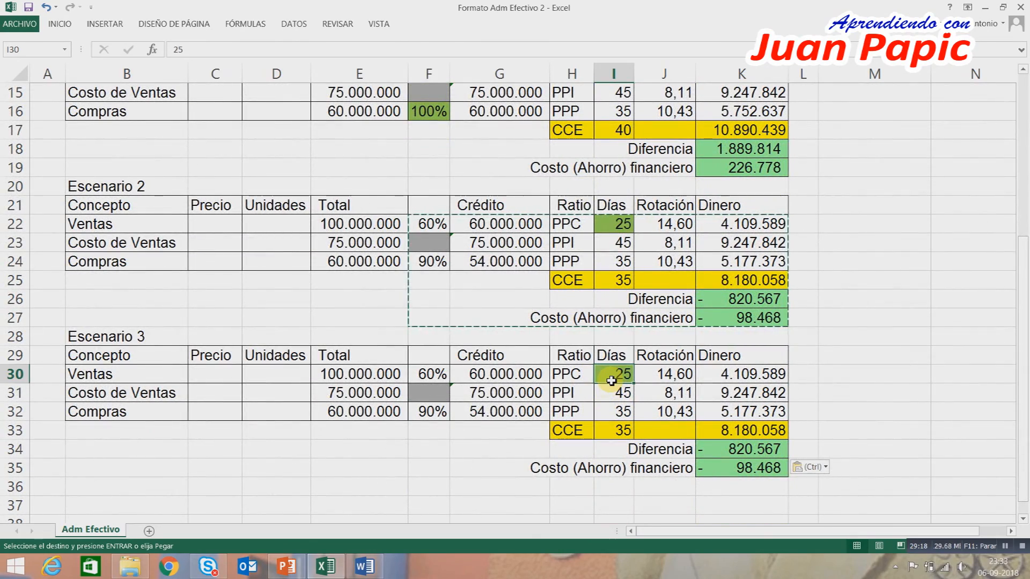
type("30")
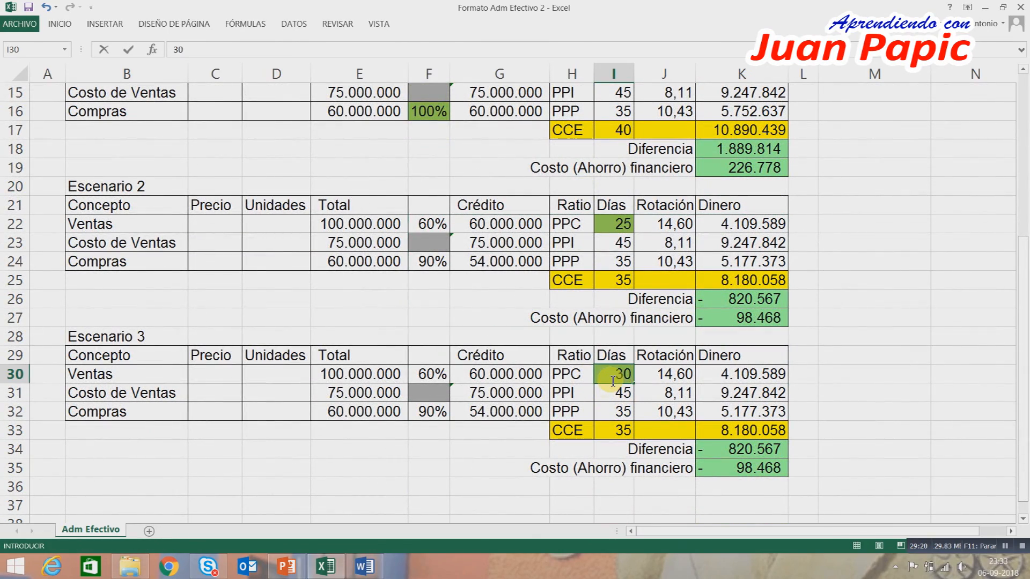
key("Return")
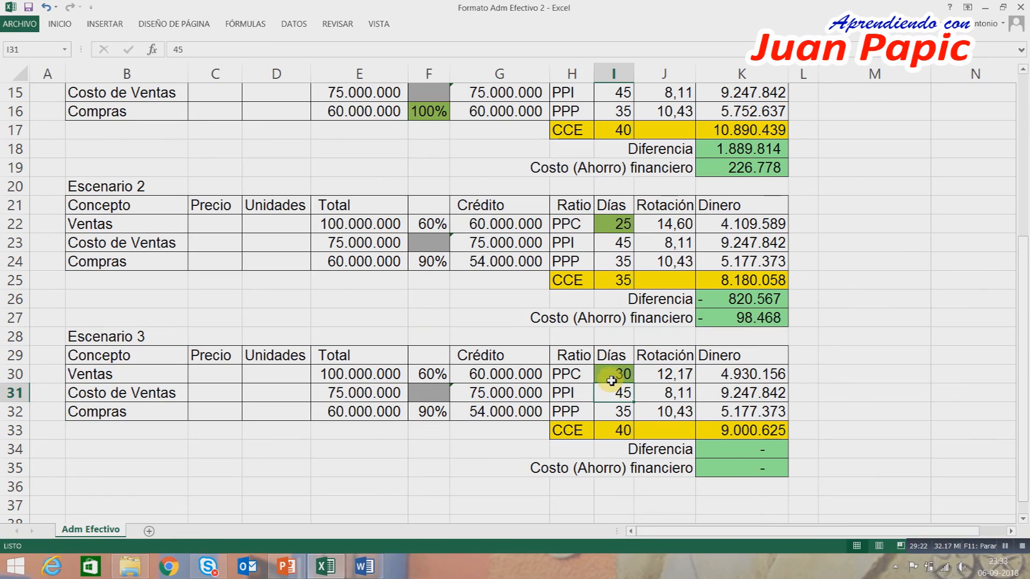
- Compare Escenario 3 with the initial situation and remove the green fill from its PPC Días cell I30
scroll(729, 429, "up", 3)
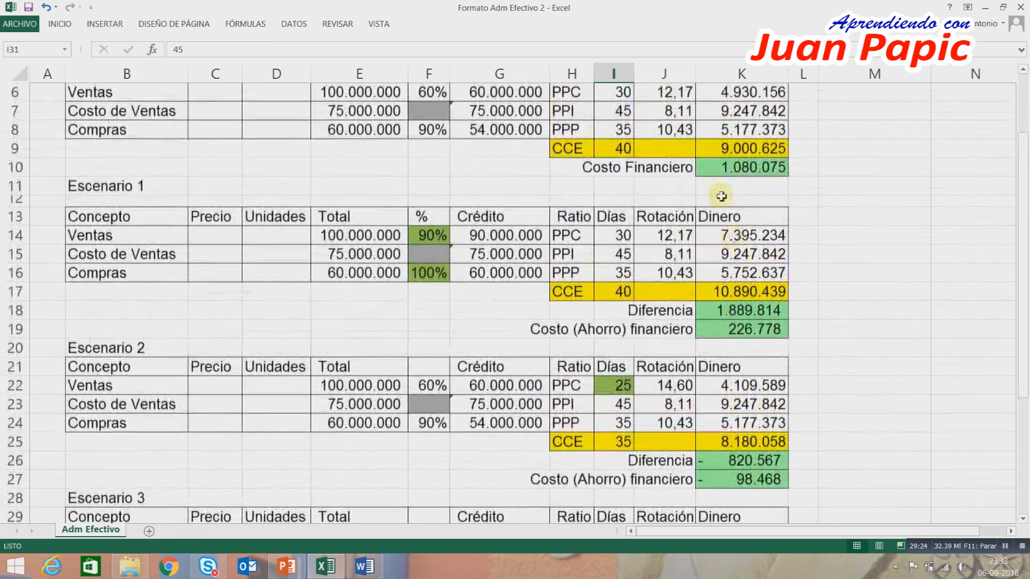
scroll(853, 291, "down", 4)
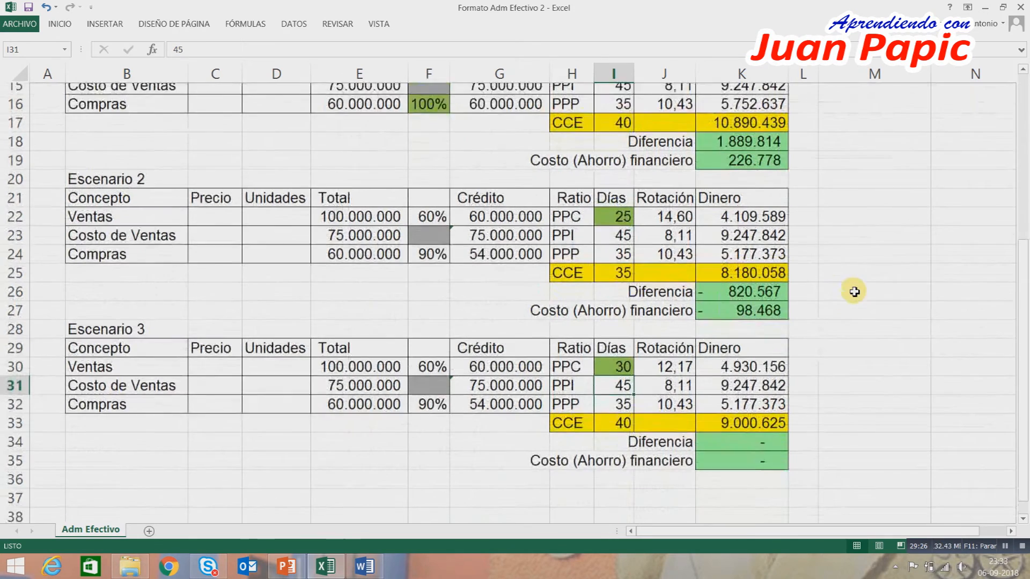
left_click(623, 320)
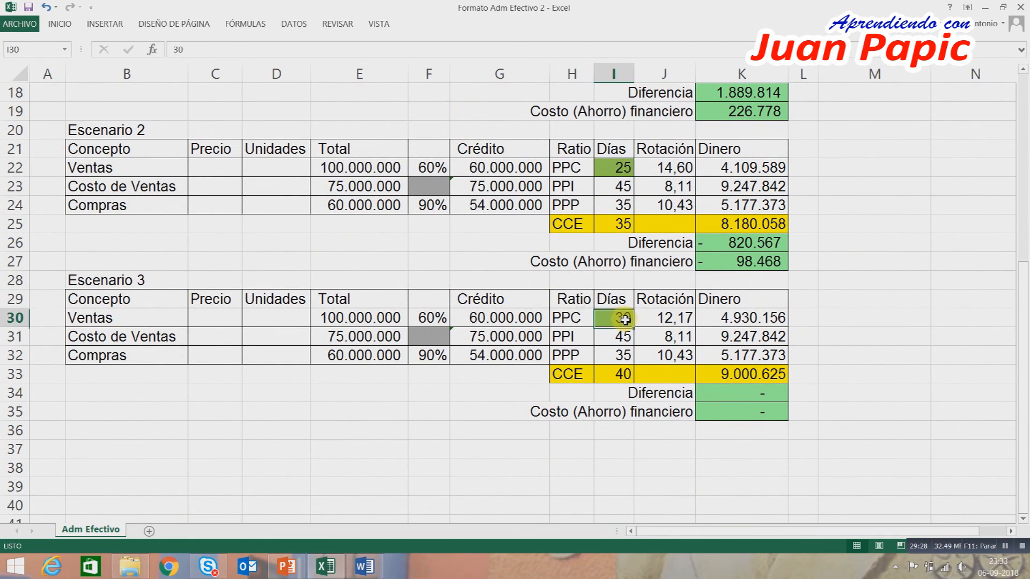
left_click(59, 24)
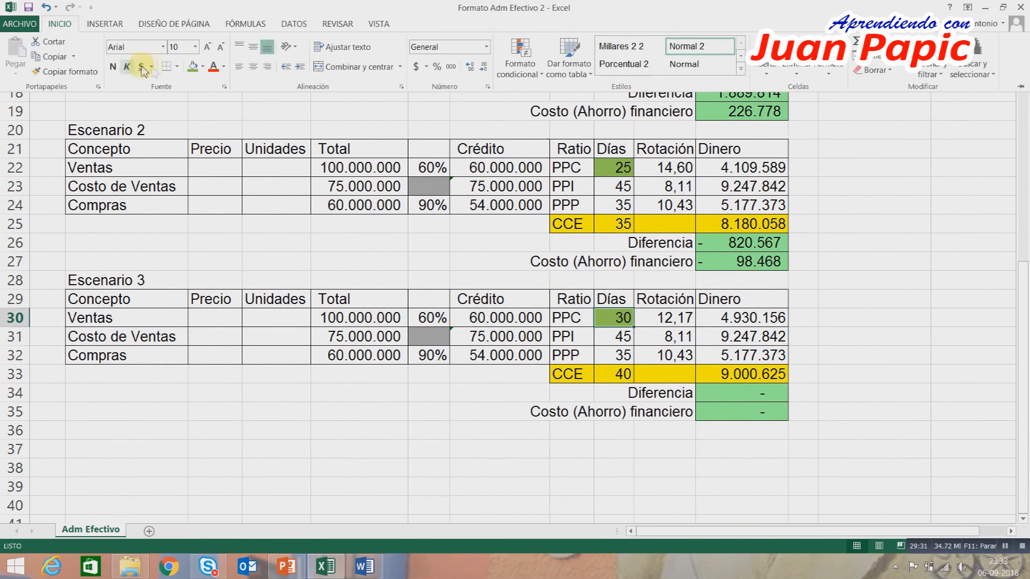
left_click(203, 68)
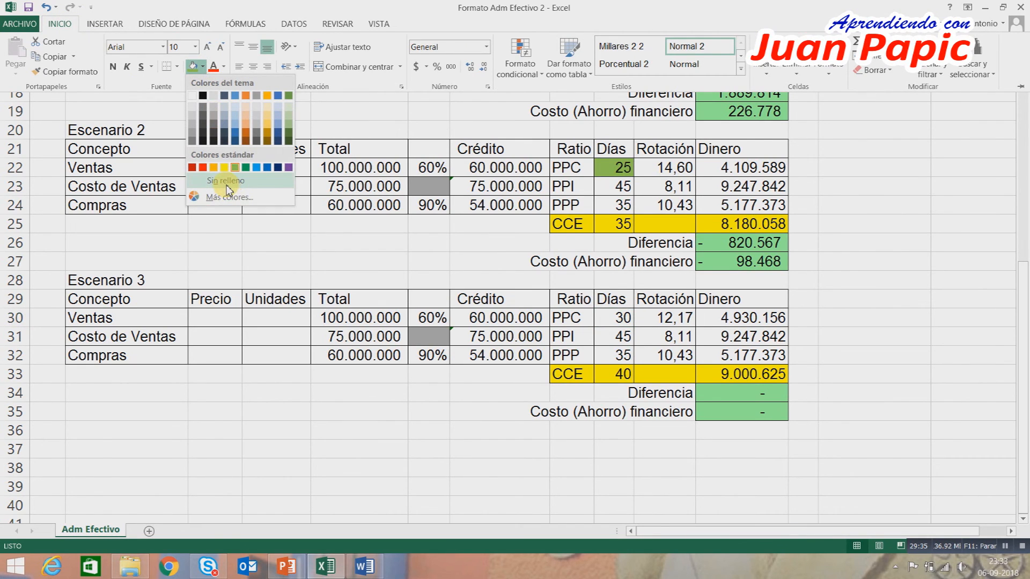
left_click(227, 182)
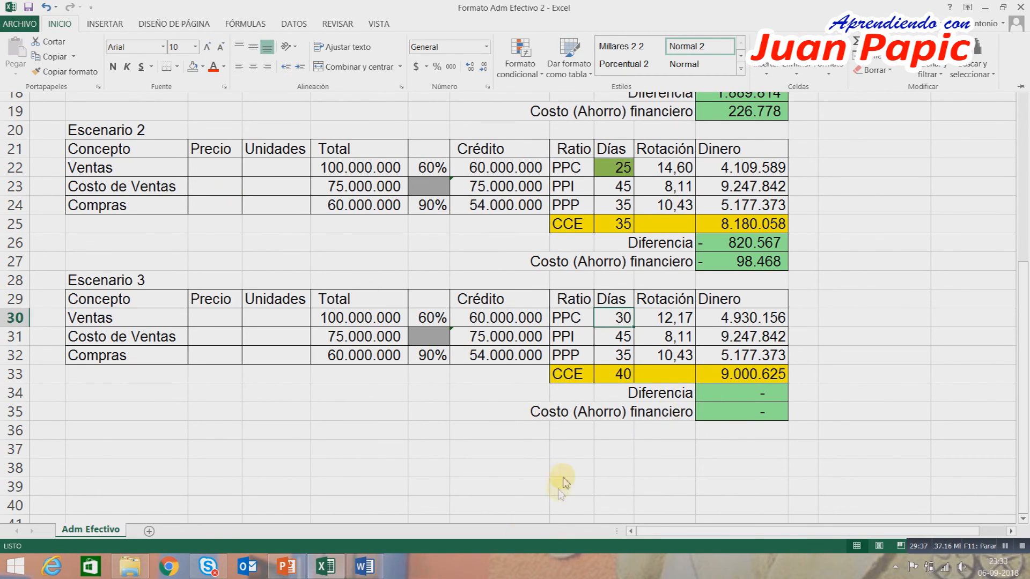
- Check question d in the Word guide and, back in Excel, set the Escenario 3 PPP Días in I32 to 39
left_click(363, 568)
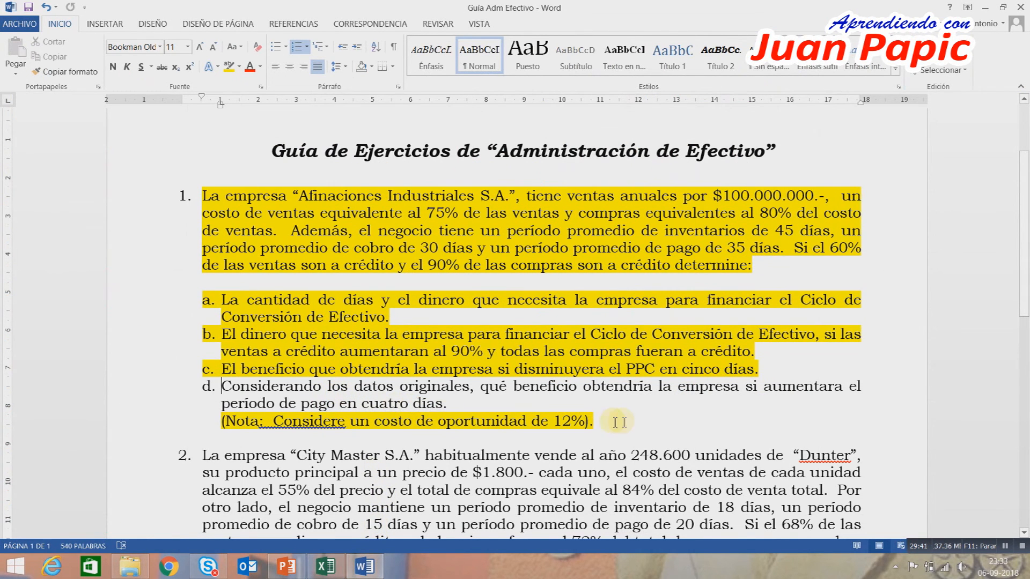
left_click(328, 567)
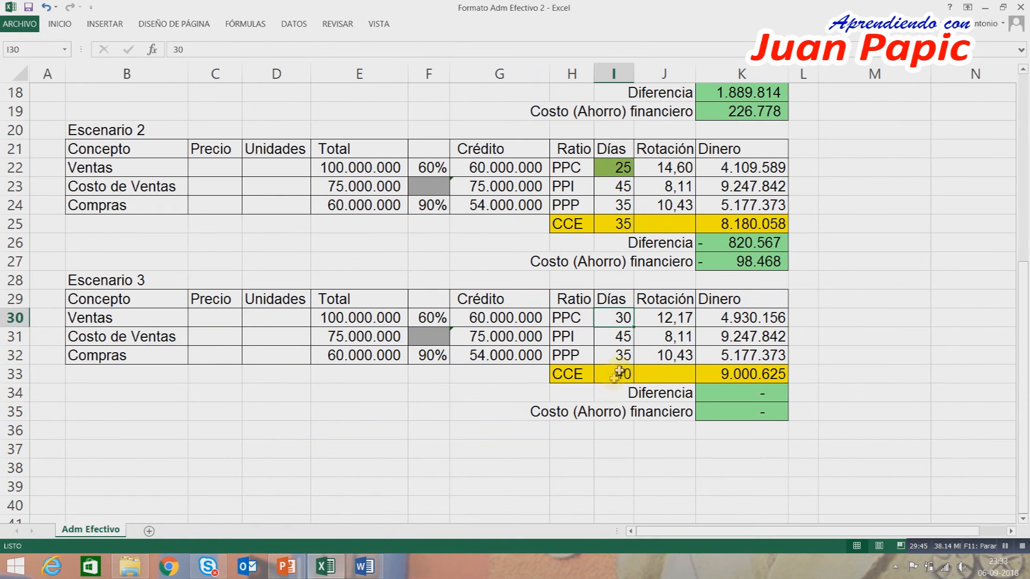
left_click(626, 357)
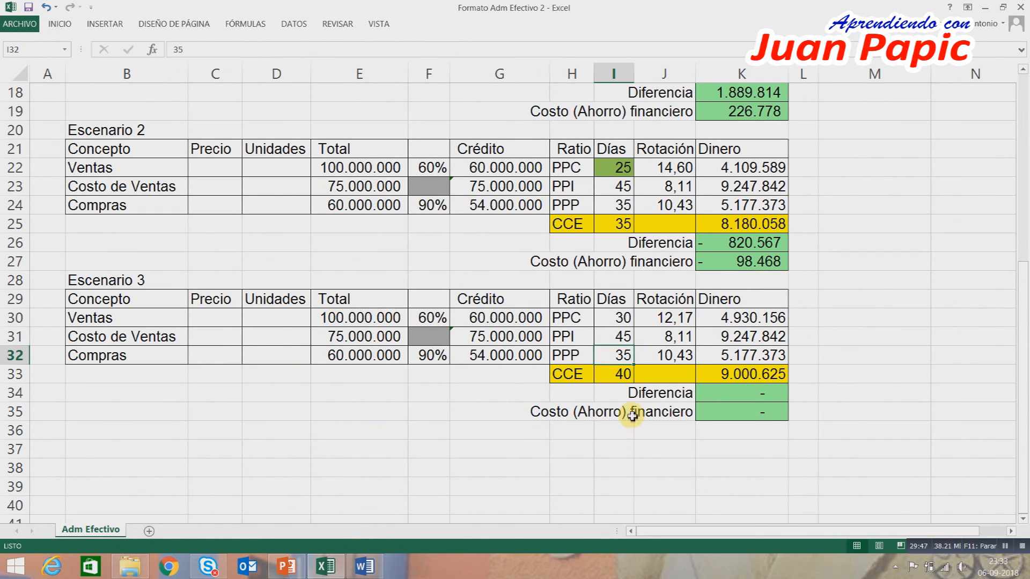
type("3")
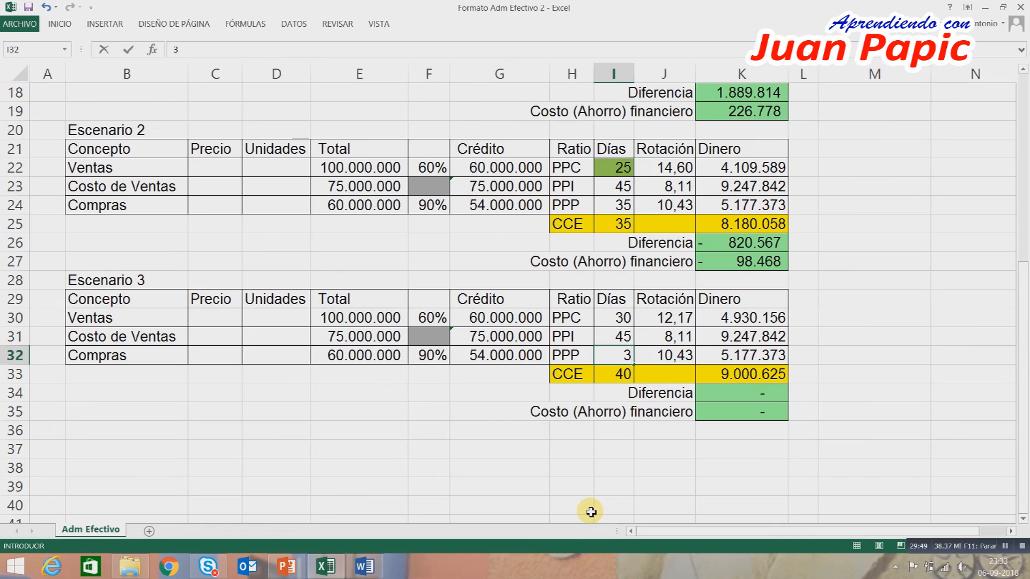
key("Return")
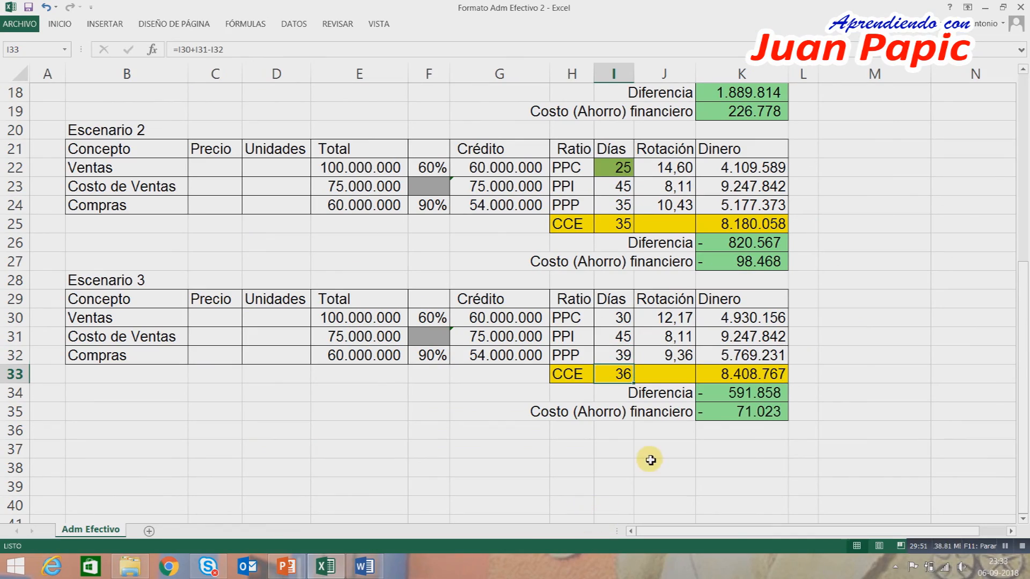
- Compare the CCE days, money and financial cost of Escenario 3 with those of the Situación Inicial
scroll(655, 425, "up", 4)
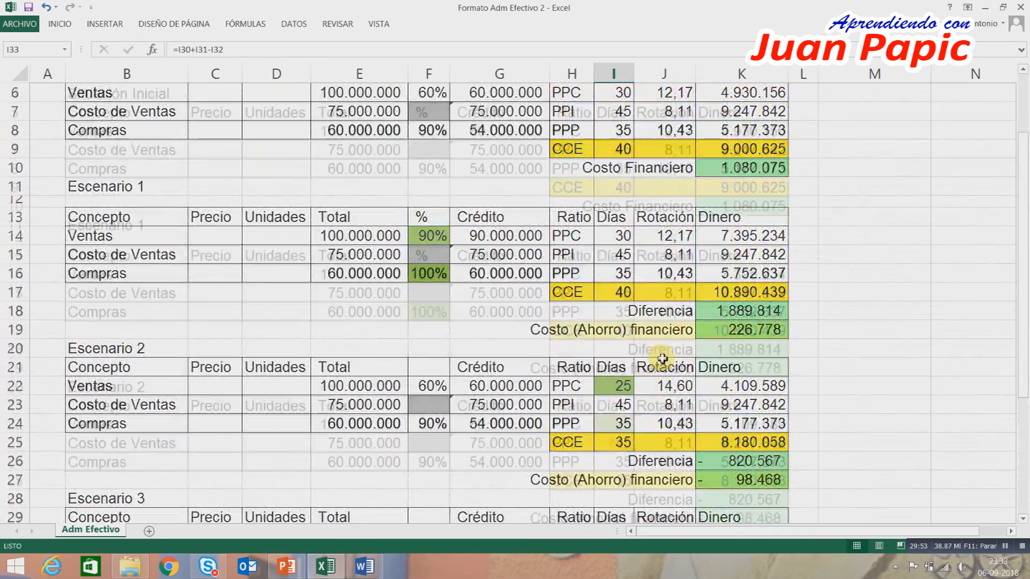
scroll(638, 316, "up", 2)
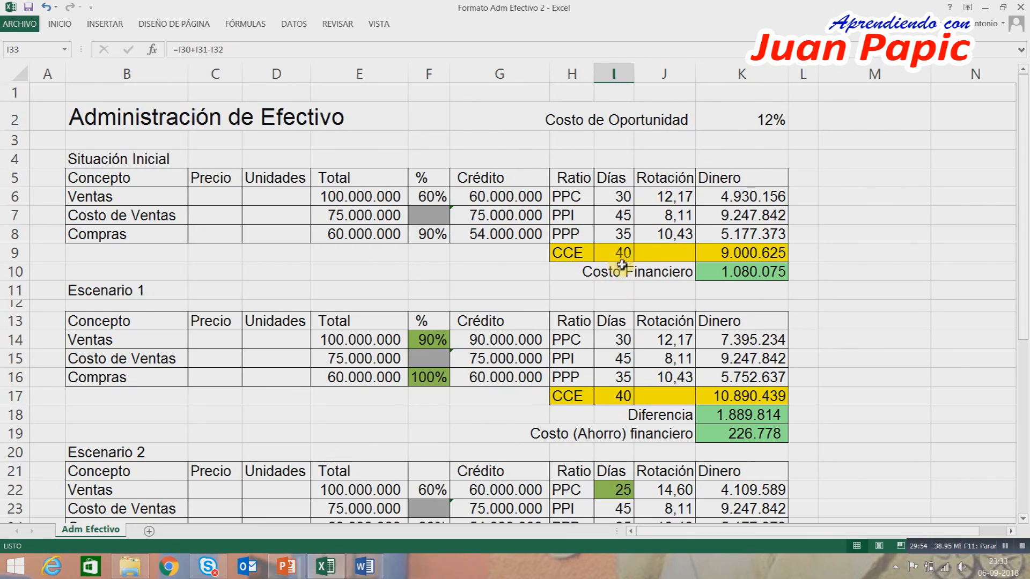
scroll(622, 264, "down", 5)
scroll(618, 271, "down", 1)
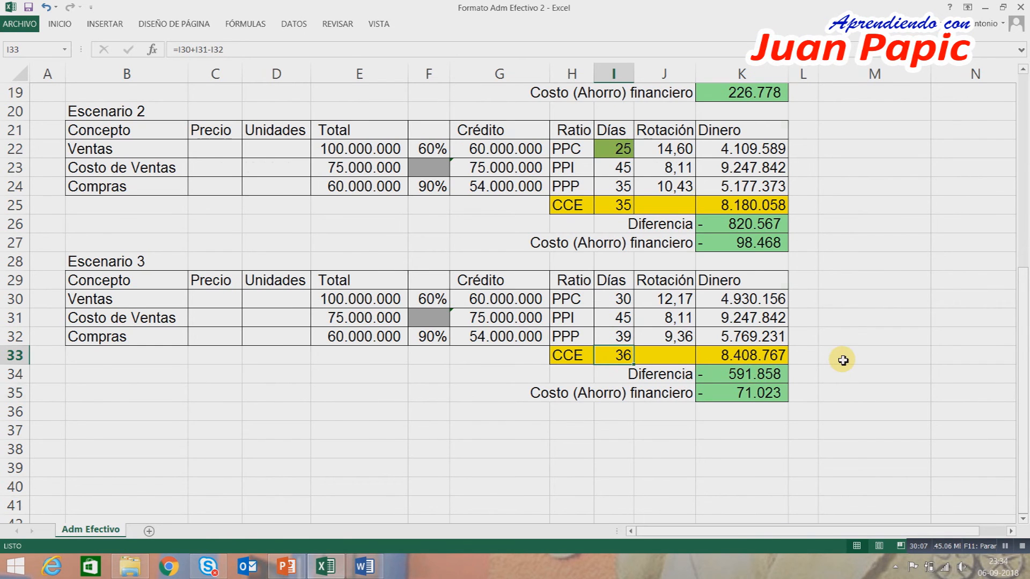
scroll(841, 359, "up", 6)
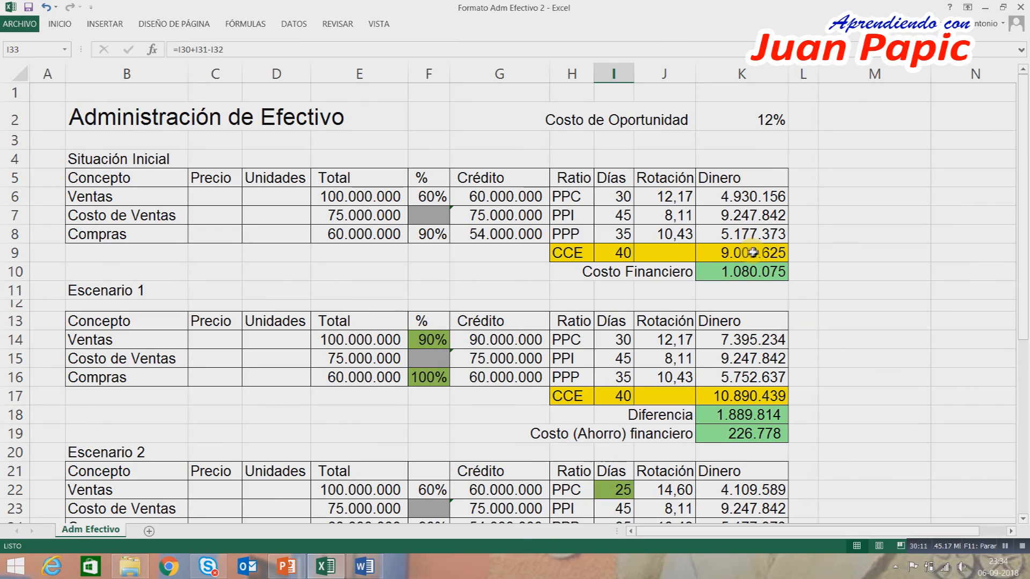
scroll(748, 254, "down", 7)
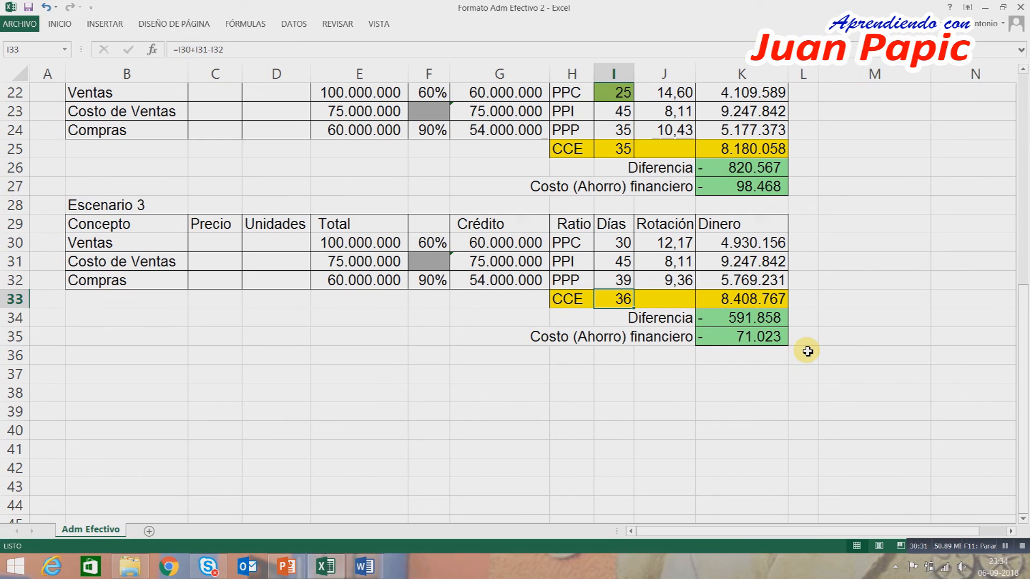
- Fill the Escenario 3 PPP Días cell I32 with the same green that marks the changed value in I22
scroll(807, 352, "up", 2)
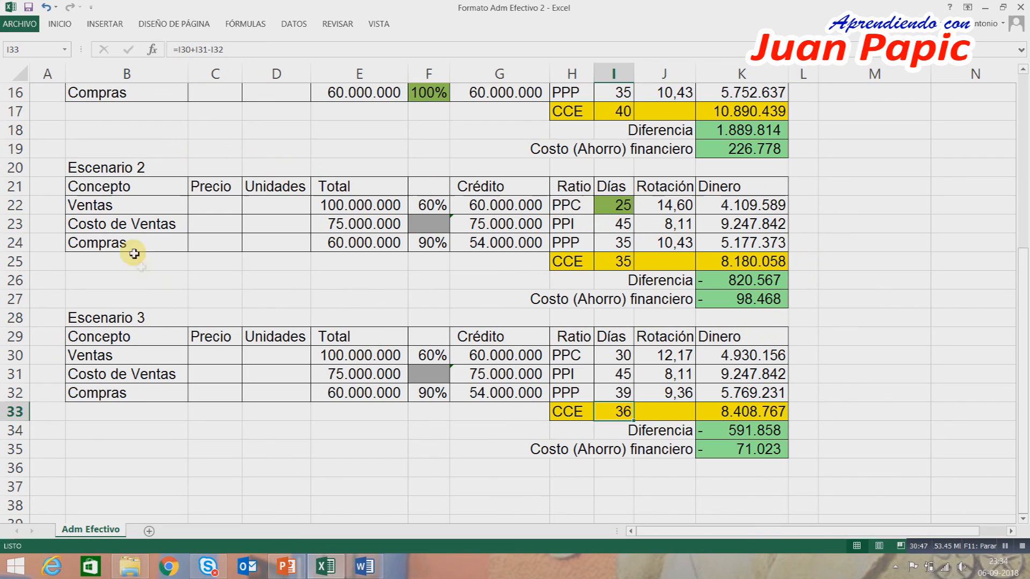
left_click(620, 206)
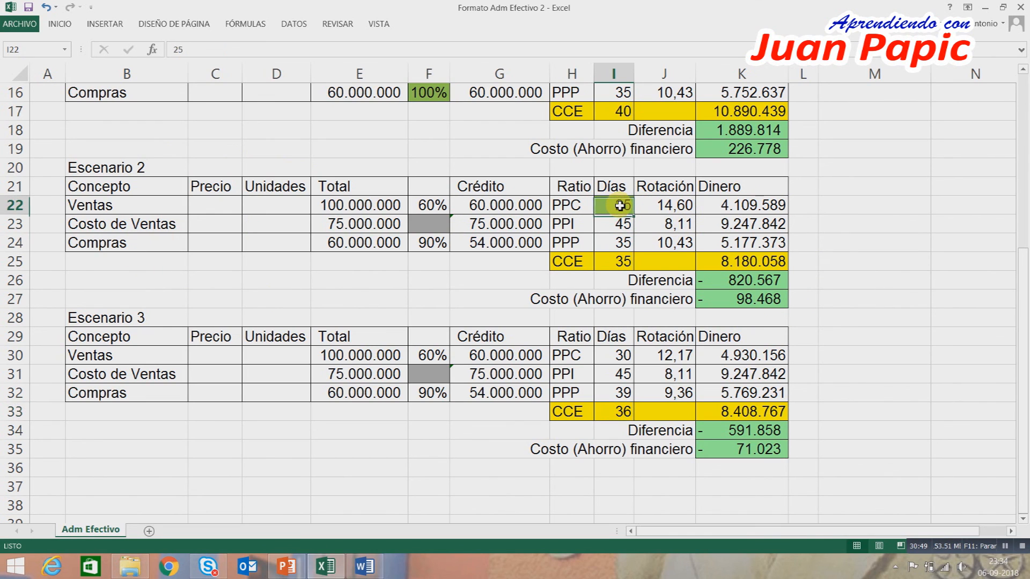
left_click(620, 391)
left_click(59, 24)
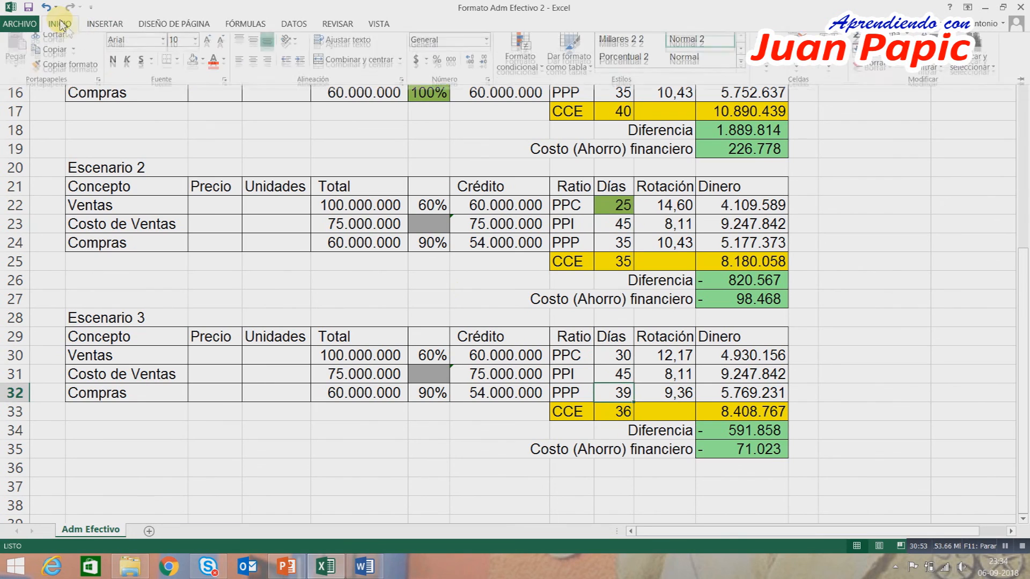
left_click(204, 67)
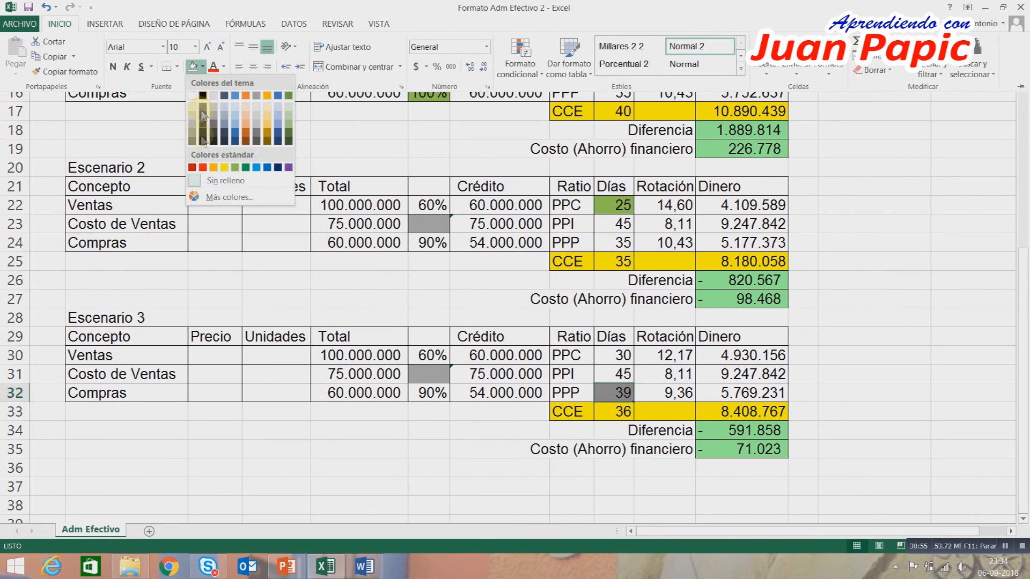
left_click(235, 168)
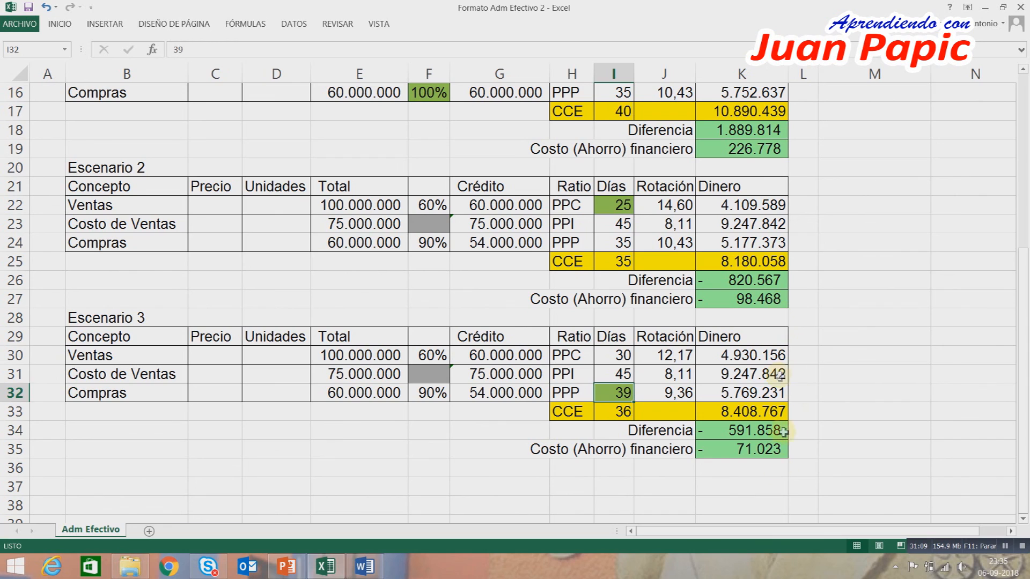
- Highlight question d in yellow in the Word guide and return to the Escenario 3 Costo (Ahorro) financiero cell K35 in Excel
left_click(725, 301)
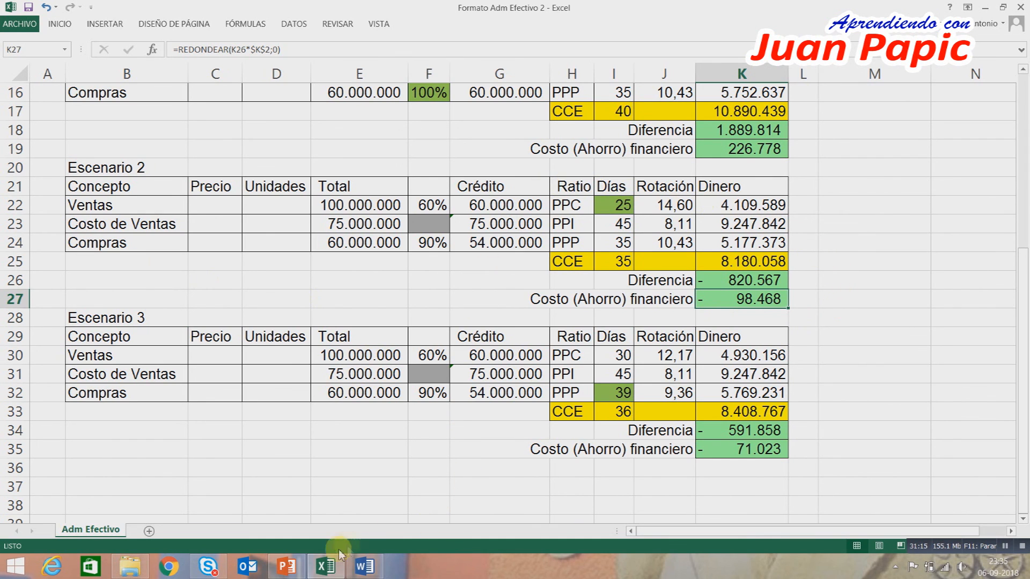
left_click(362, 567)
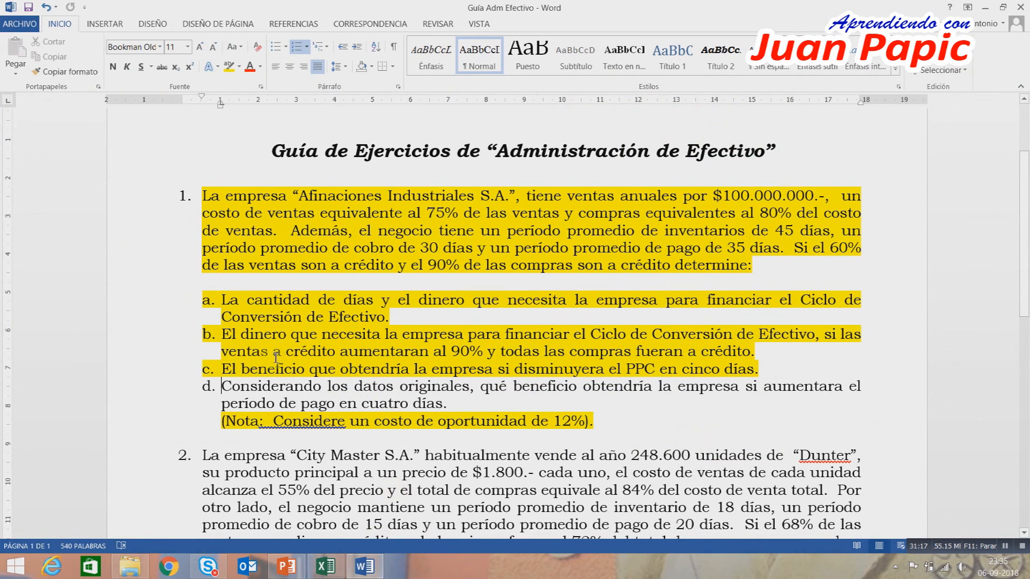
left_click_drag(225, 387, 455, 405)
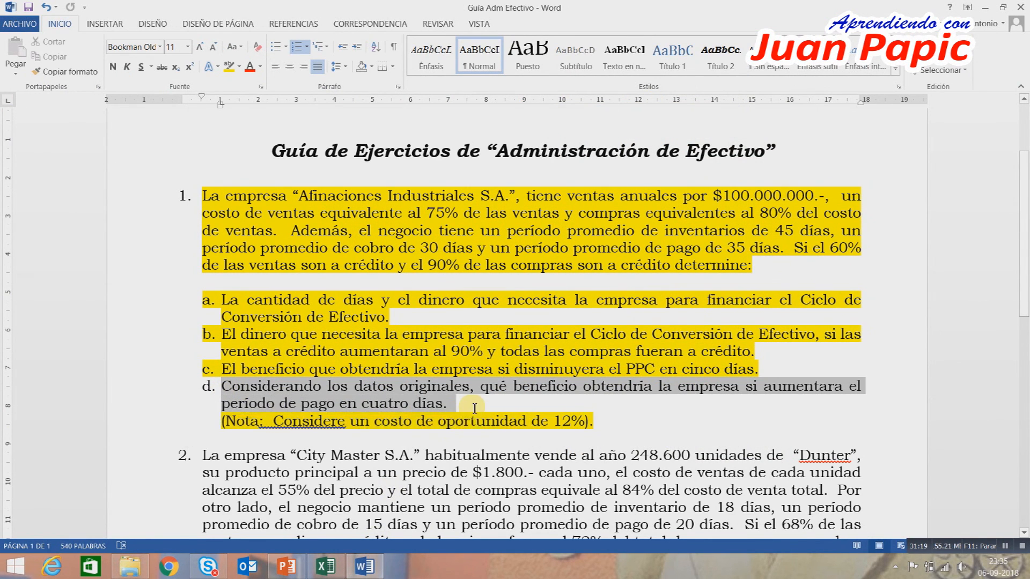
left_click(230, 66)
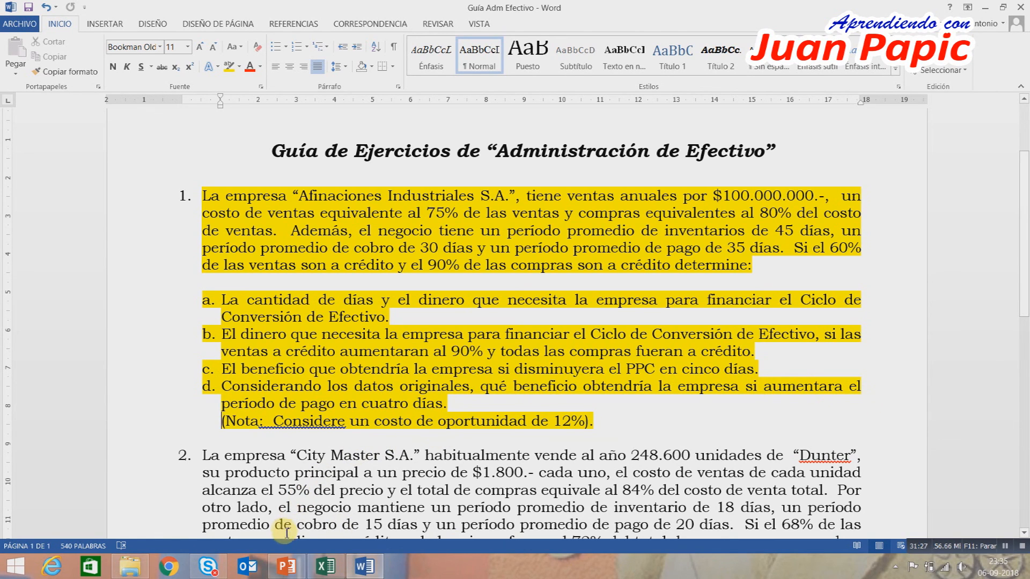
left_click(333, 574)
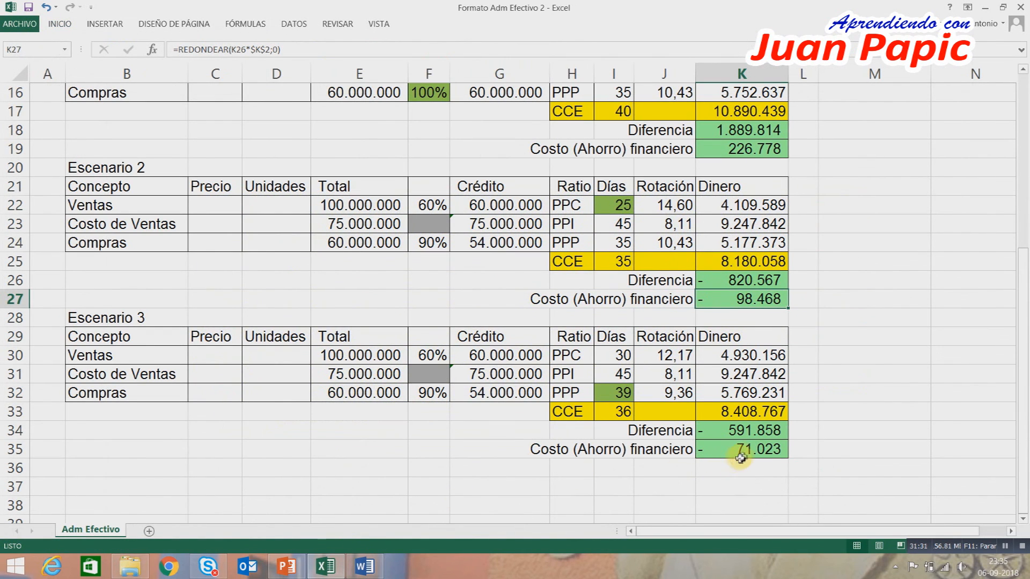
left_click(747, 453)
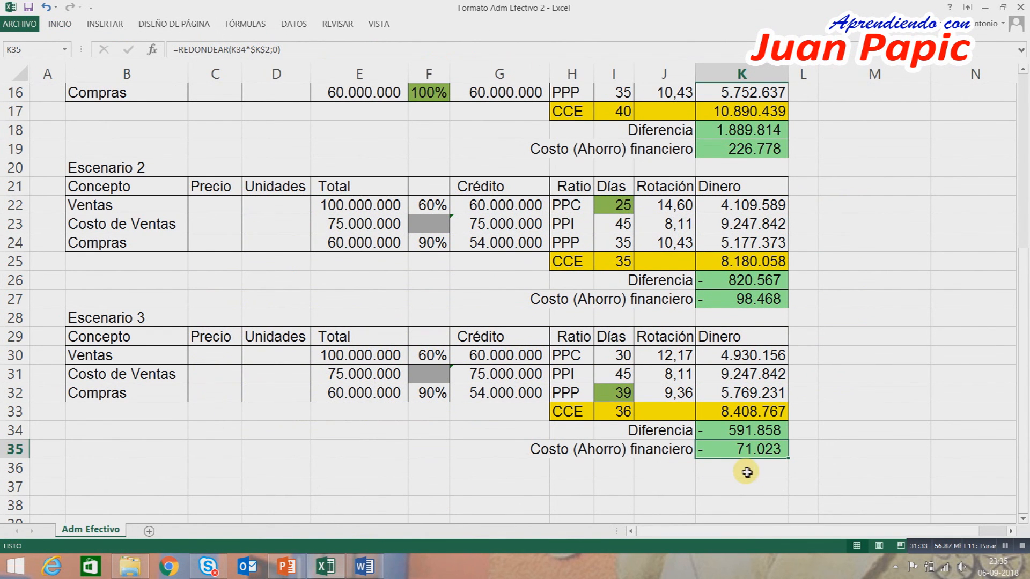